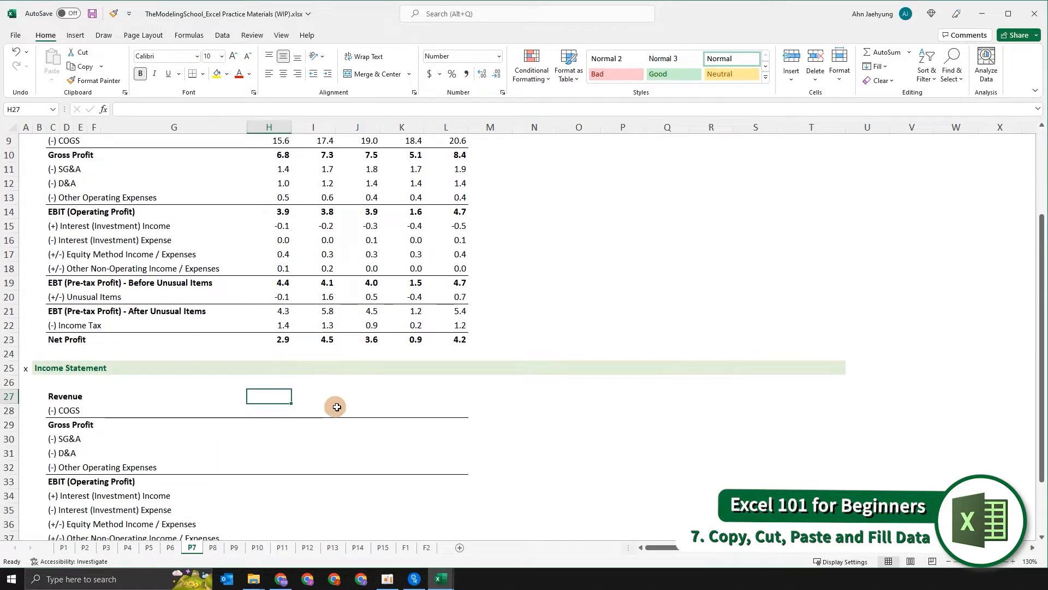
pyautogui.scroll(3, 337, 401)
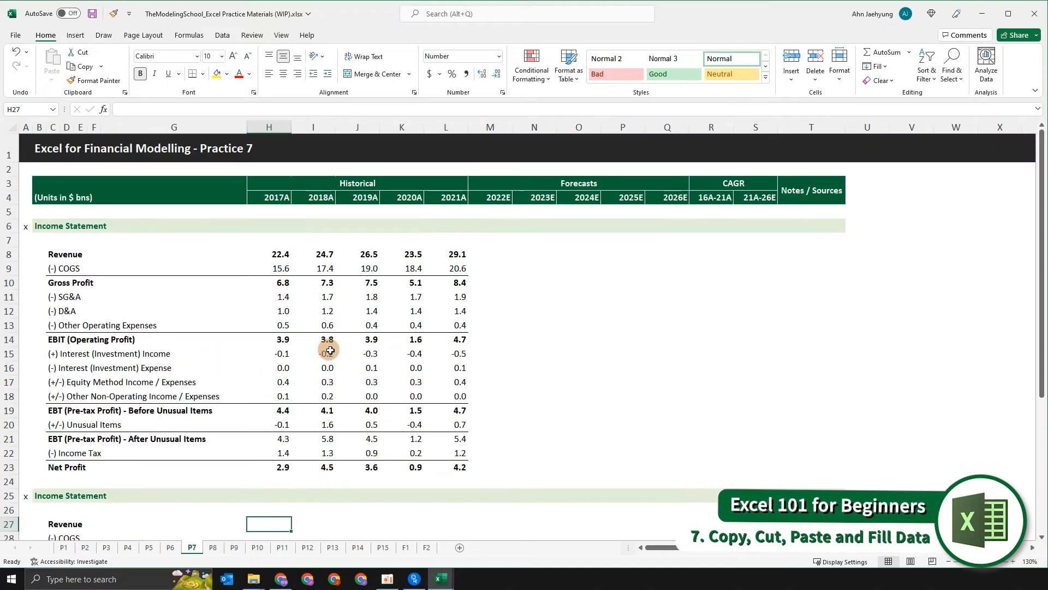
pyautogui.scroll(-2, 327, 344)
pyautogui.scroll(2, 331, 354)
pyautogui.scroll(-1, 331, 354)
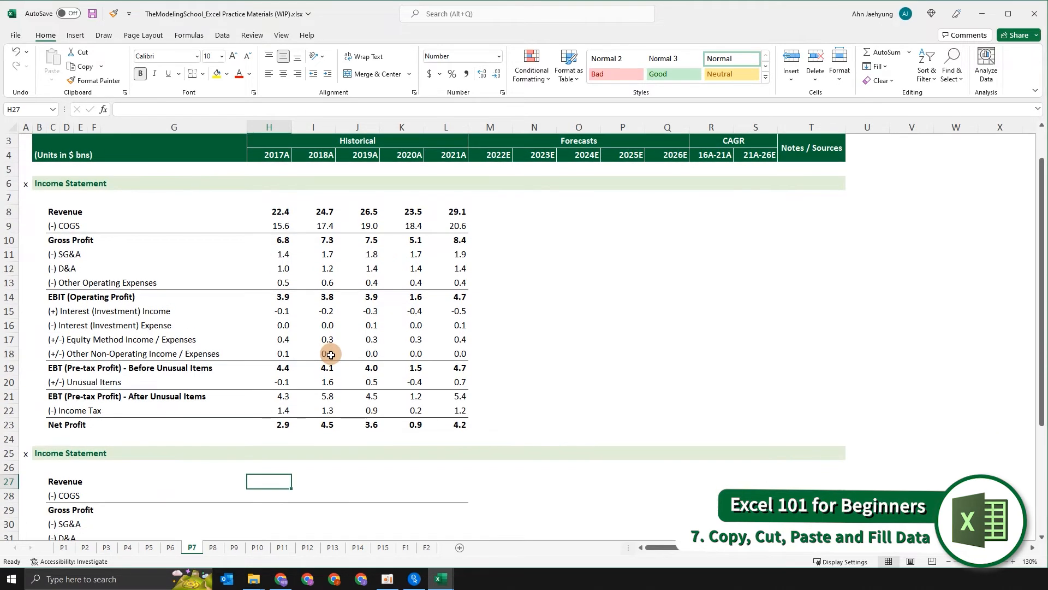
pyautogui.scroll(1, 331, 355)
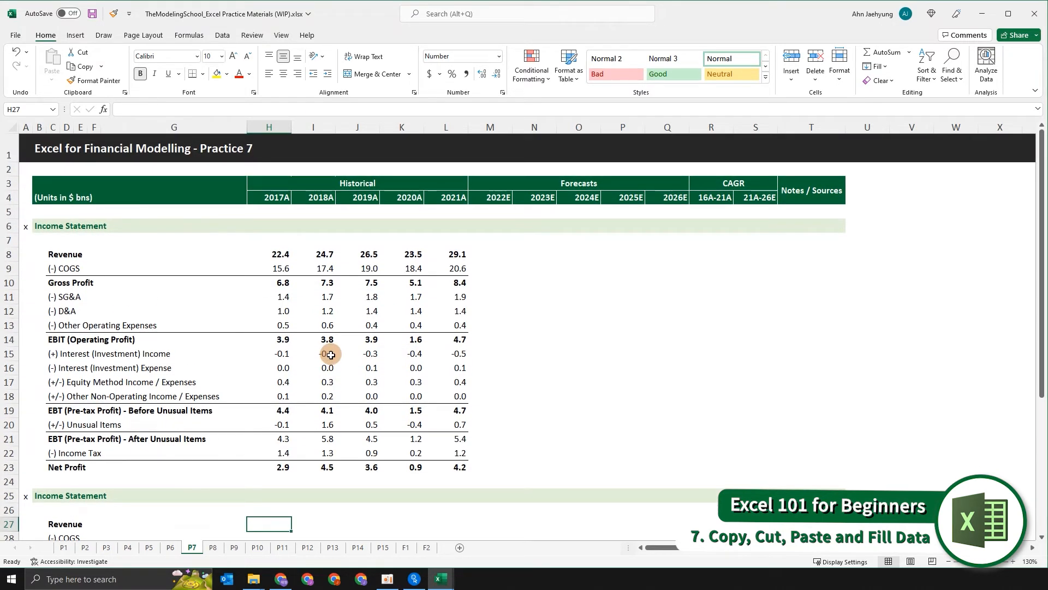
# - Copy the 2017A–2021A revenue figures and paste them into the revenue row of the second income statement
pyautogui.hotkey('ctrl', 'Up')
pyautogui.hotkey('ctrl', 'Up')
pyautogui.hotkey('ctrl', 'shift', 'Right')
pyautogui.hotkey('ctrl', 'c')
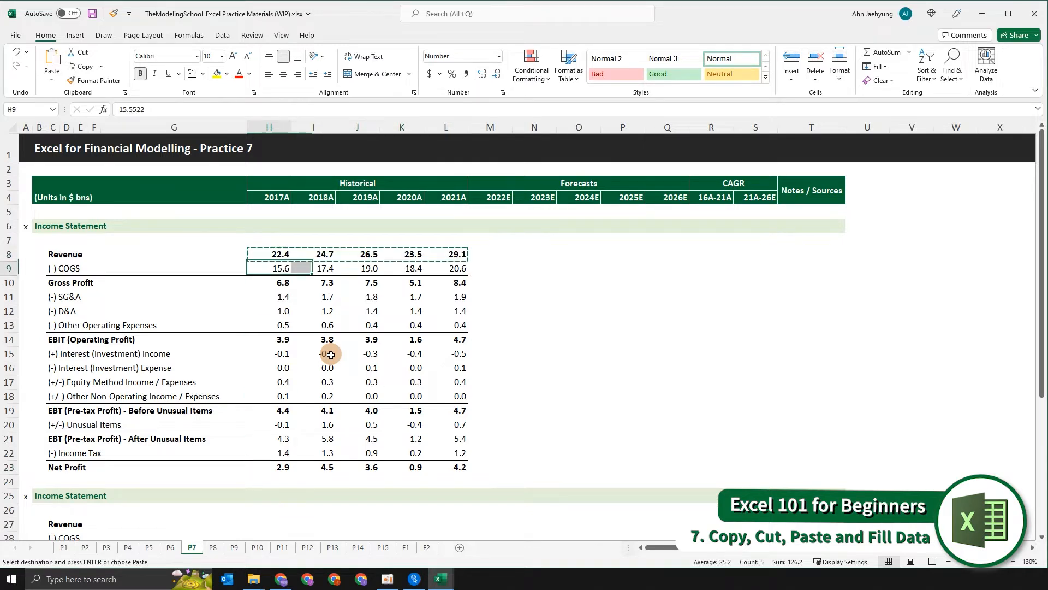
pyautogui.press('Down')
pyautogui.press('Down')
pyautogui.press('Down')
pyautogui.press('Down')
pyautogui.press('Down')
pyautogui.press('Down')
pyautogui.press('Down')
pyautogui.press('Down')
pyautogui.press('Down')
pyautogui.press('Down')
pyautogui.press('Down')
pyautogui.press('Down')
pyautogui.press('Down')
pyautogui.press('Down')
pyautogui.press('Down')
pyautogui.press('Down')
pyautogui.press('Down')
pyautogui.press('Down')
pyautogui.scroll(-3, 331, 354)
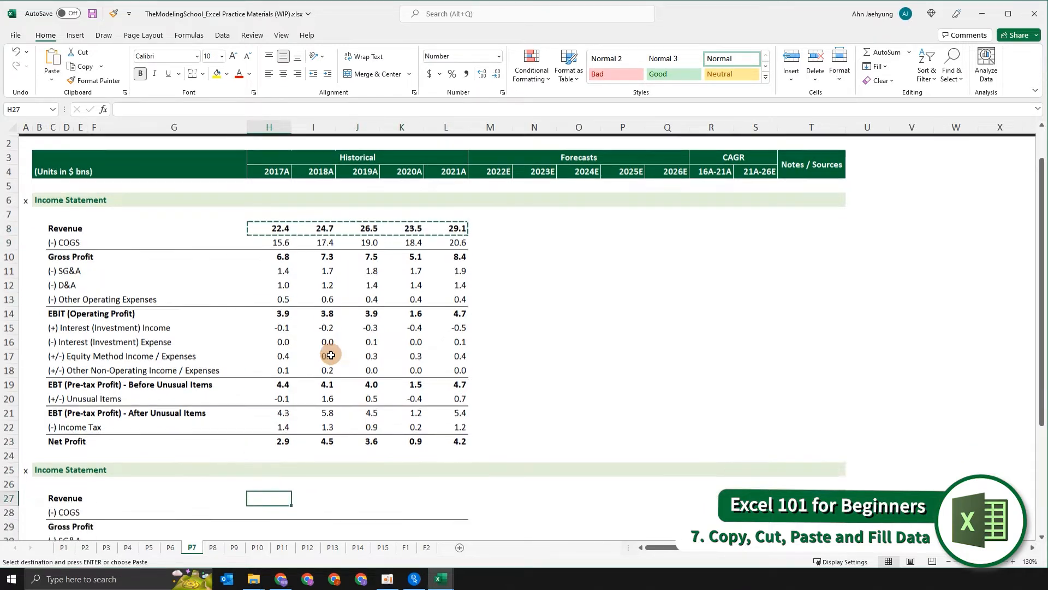
pyautogui.hotkey('ctrl', 'v')
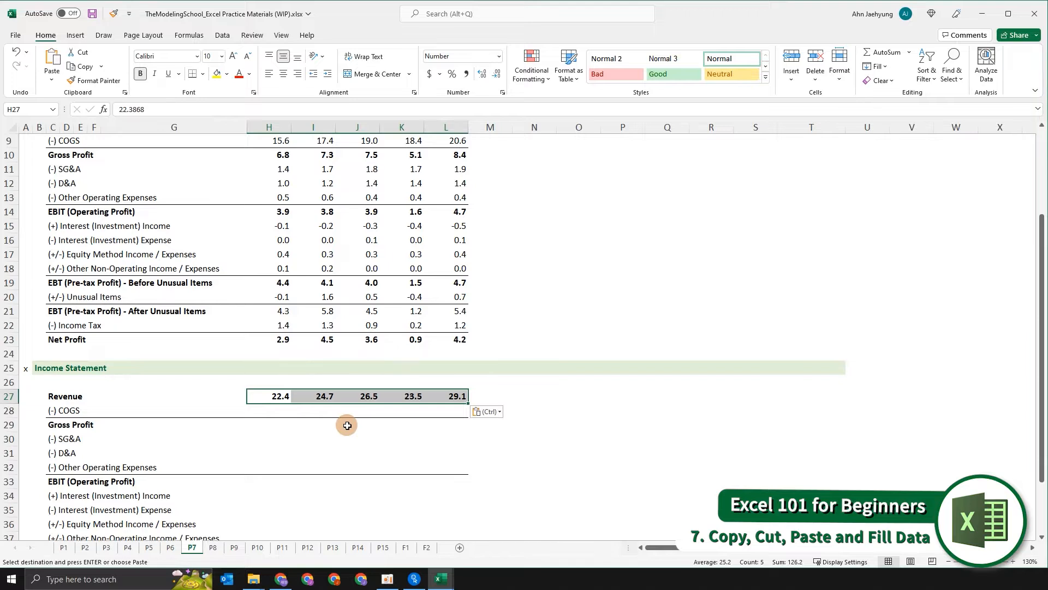
# - Clear the pasted revenue figures from the second income statement
pyautogui.scroll(3, 348, 425)
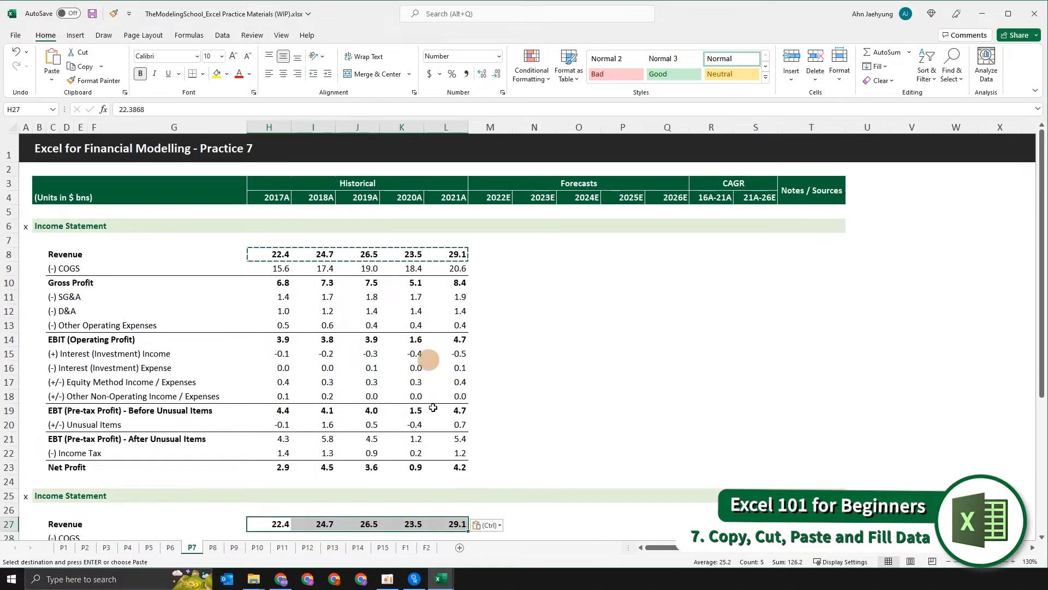
pyautogui.scroll(-1, 360, 476)
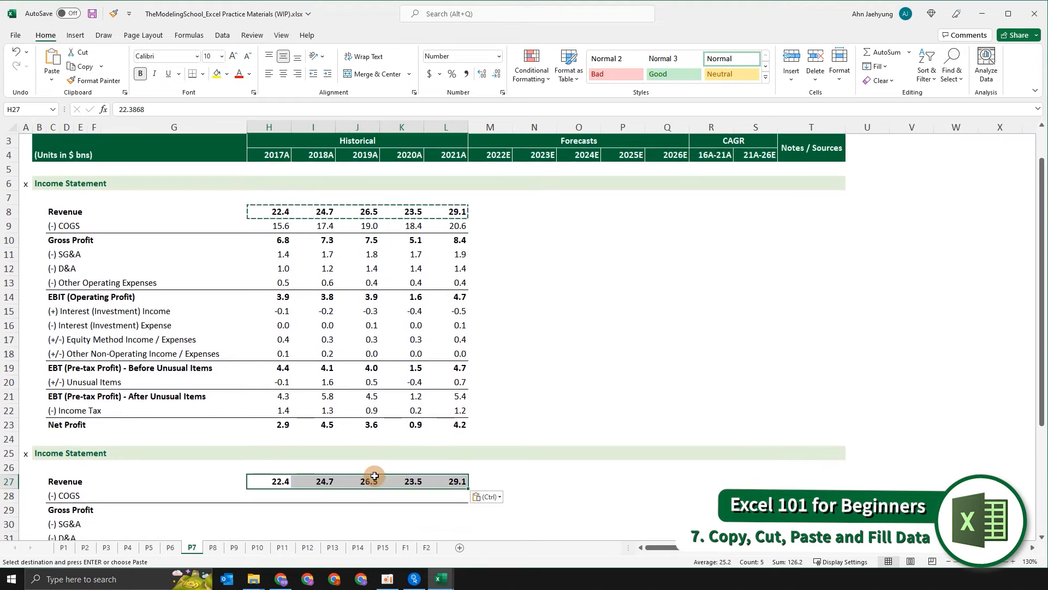
pyautogui.press('Escape')
pyautogui.press('Escape')
pyautogui.press('Delete')
# - Cut the 2017A–2021A revenue figures from the first statement and paste them into the second statement's revenue row
pyautogui.press('Up')
pyautogui.hotkey('ctrl', 'Up')
pyautogui.hotkey('ctrl', 'Up')
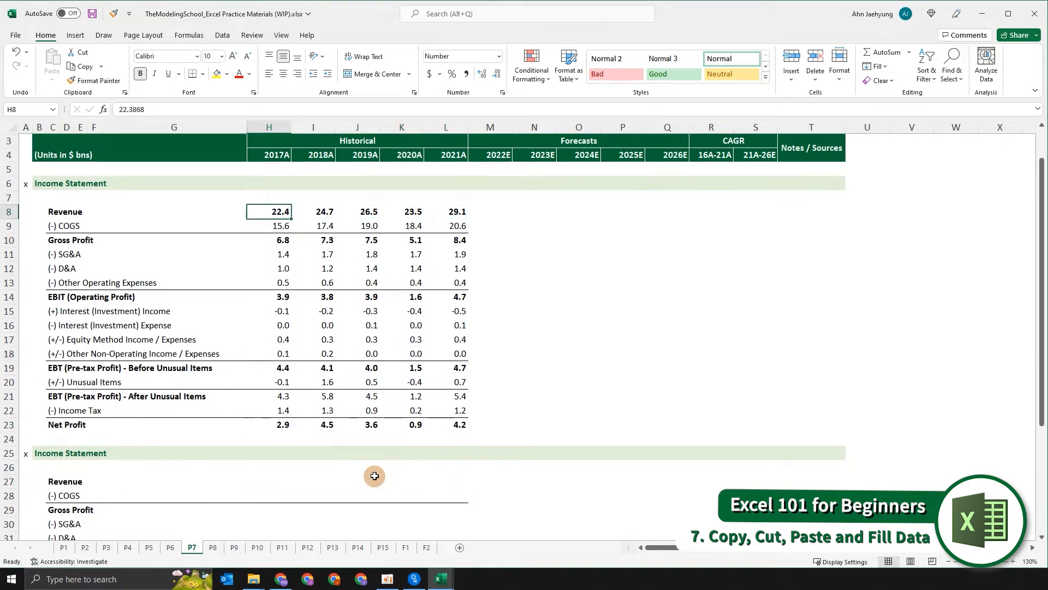
pyautogui.hotkey('ctrl', 'shift', 'Right')
pyautogui.hotkey('ctrl', 'c')
pyautogui.press('Down')
pyautogui.press('Down')
pyautogui.press('Down')
pyautogui.press('Down')
pyautogui.press('Down')
pyautogui.press('Down')
pyautogui.press('Down')
pyautogui.press('Down')
pyautogui.press('Down')
pyautogui.press('Down')
pyautogui.press('Down')
pyautogui.press('Down')
pyautogui.press('Down')
pyautogui.press('Down')
pyautogui.press('Down')
pyautogui.press('Down')
pyautogui.press('Down')
pyautogui.press('Down')
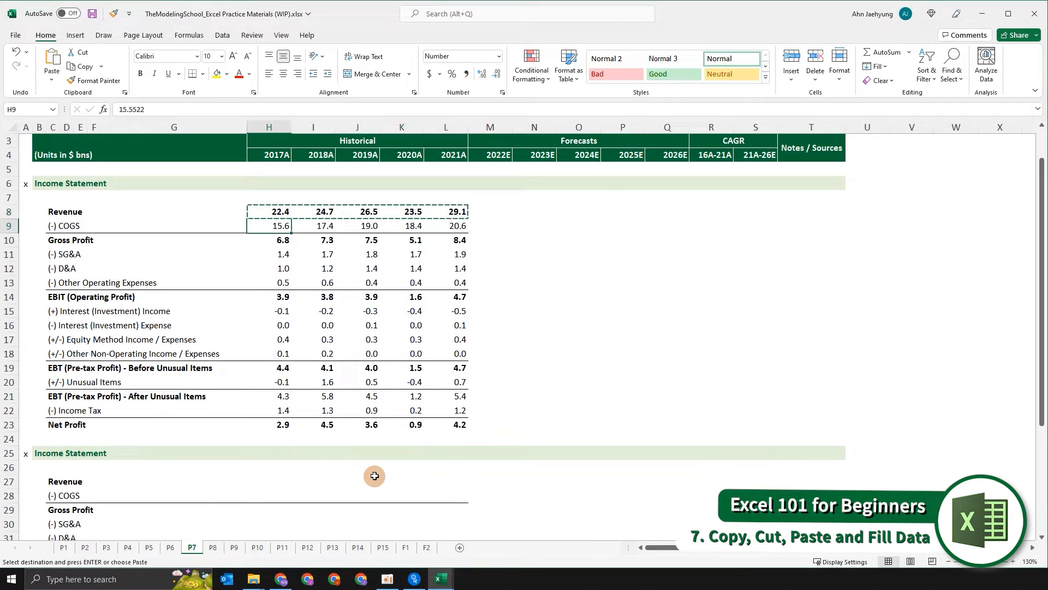
pyautogui.press('Down')
pyautogui.hotkey('ctrl', 'v')
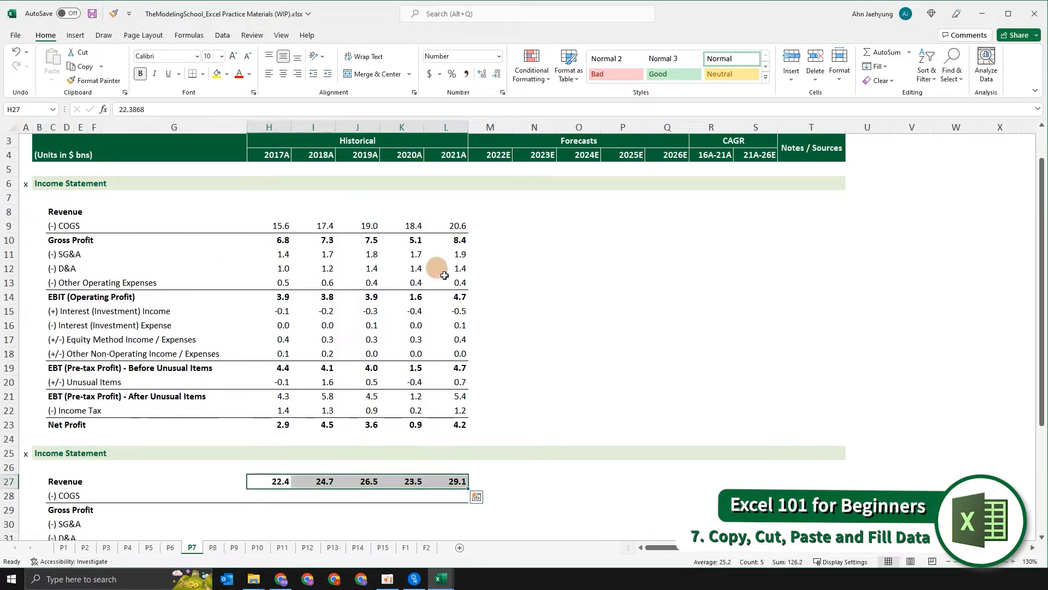
# - Undo the cut and paste of the revenue figures
pyautogui.click(293, 210)
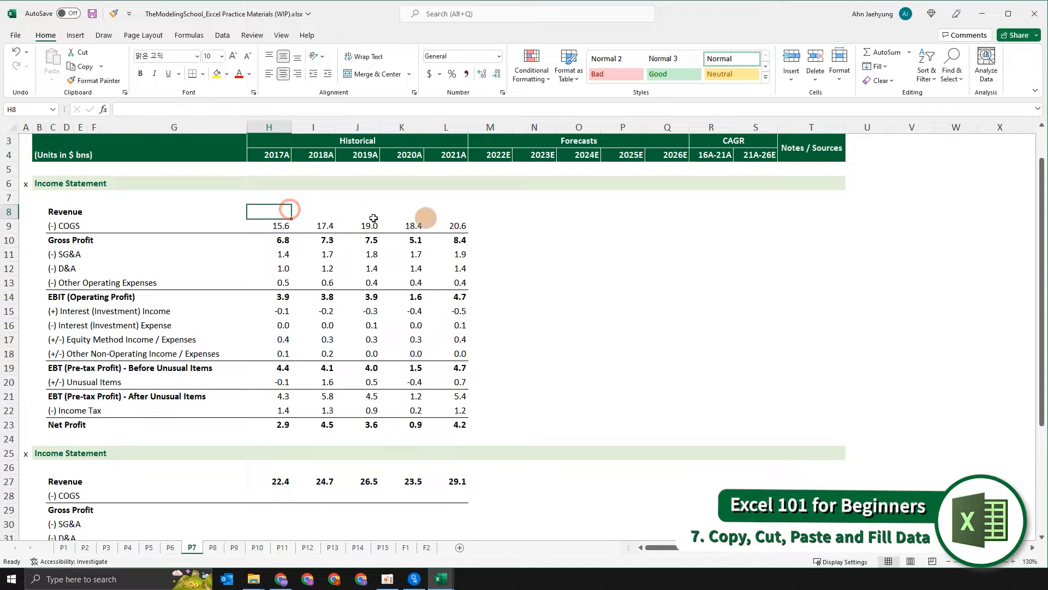
pyautogui.click(294, 214)
pyautogui.moveTo(259, 210); pyautogui.dragTo(463, 210)
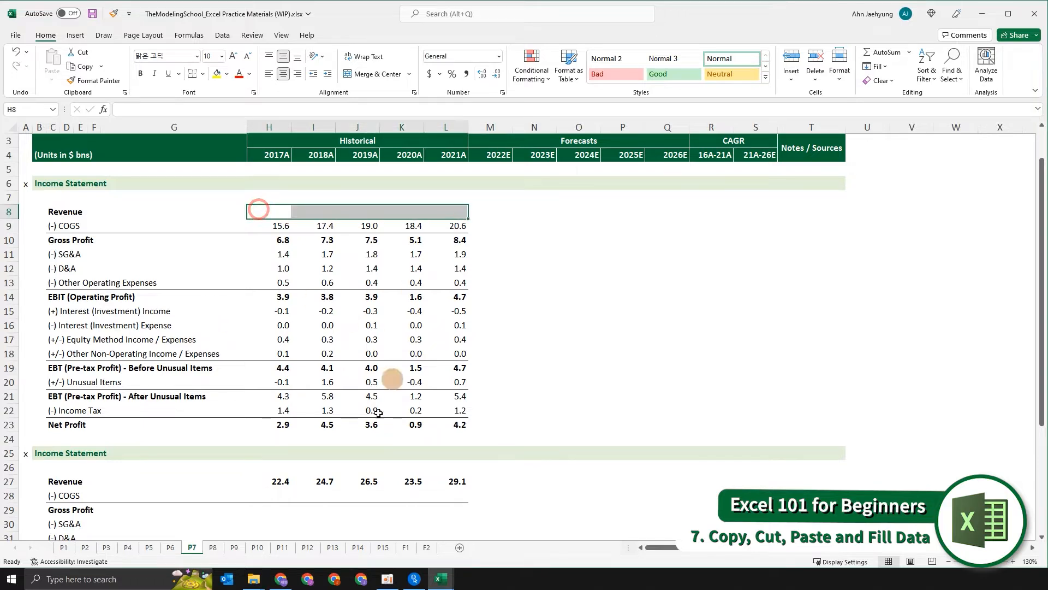
pyautogui.moveTo(286, 492); pyautogui.dragTo(491, 487)
pyautogui.click(627, 484)
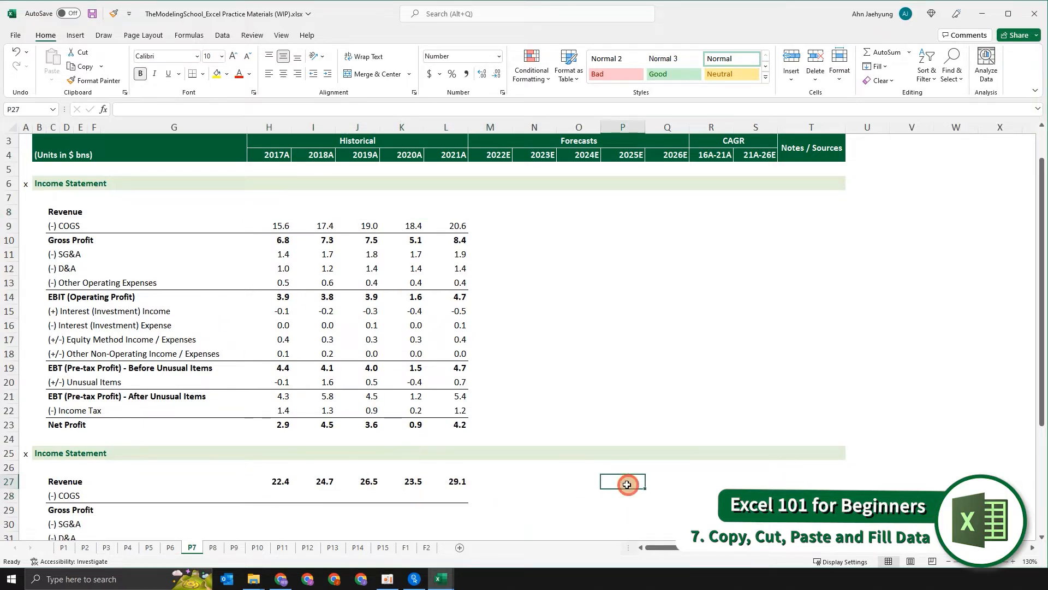
pyautogui.hotkey('ctrl', 'z')
# - Link the second statement's 2017A revenue cell to the original 2017A revenue with the formula =H8
pyautogui.click(264, 486)
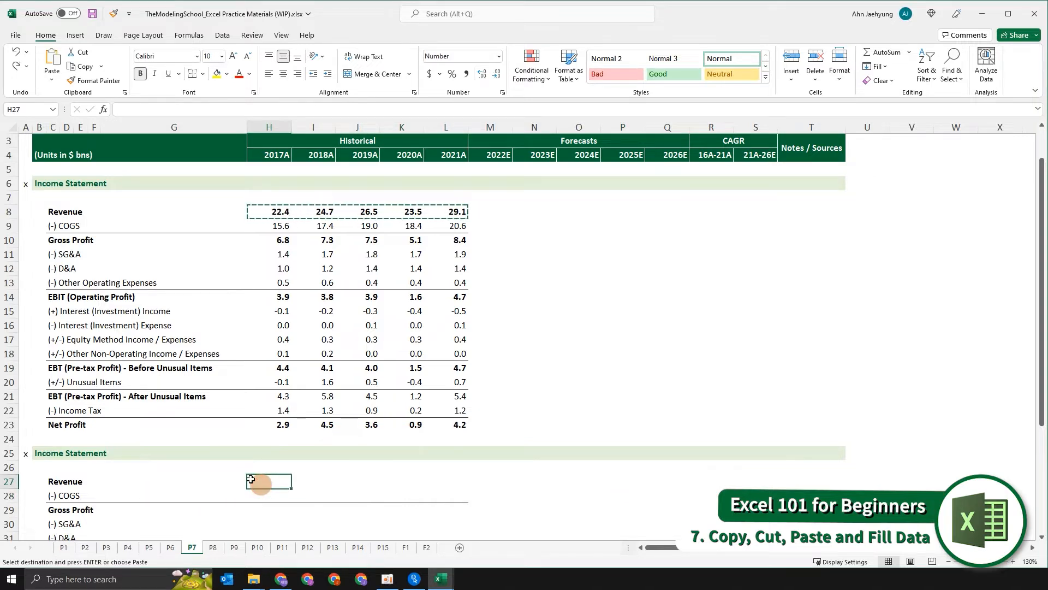
pyautogui.write('=')
pyautogui.hotkey('ctrl', 'Up')
pyautogui.hotkey('ctrl', 'Up')
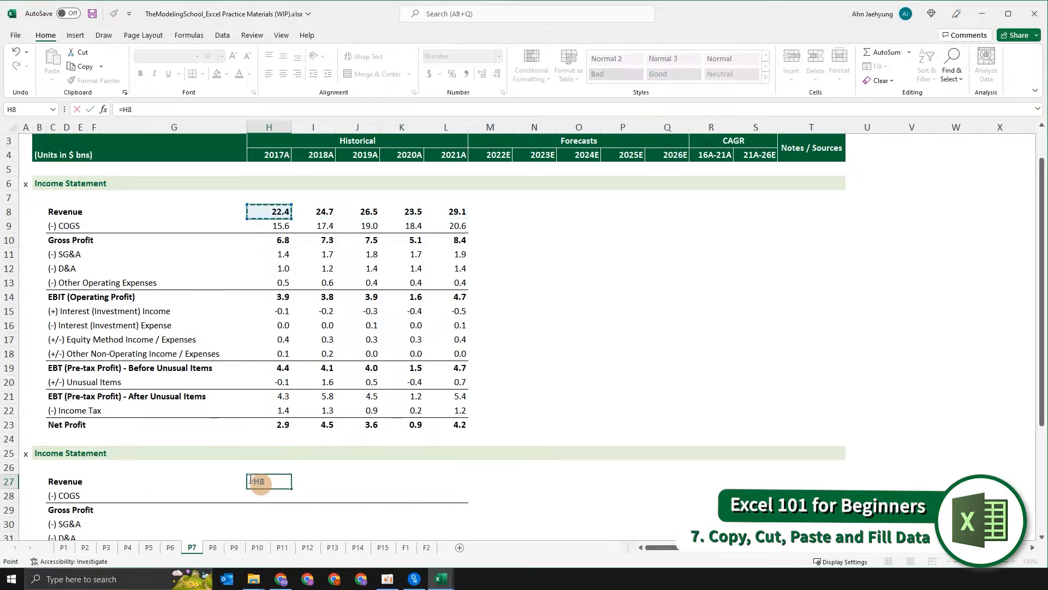
pyautogui.press('Return')
# - Inspect the formula in the linked 2017A revenue cell
pyautogui.scroll(-1, 387, 455)
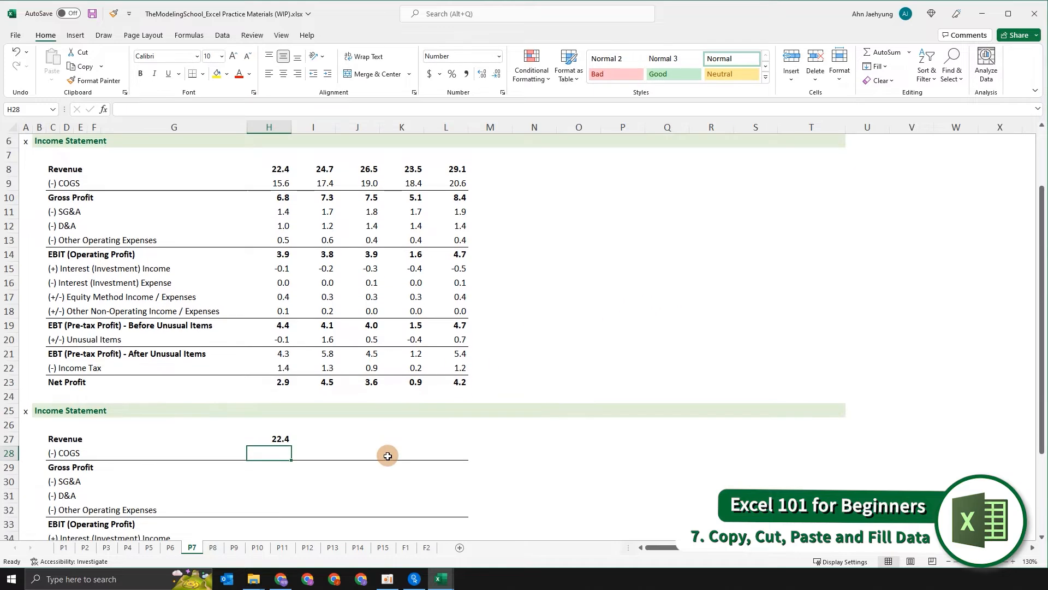
pyautogui.press('Up')
pyautogui.press('F2')
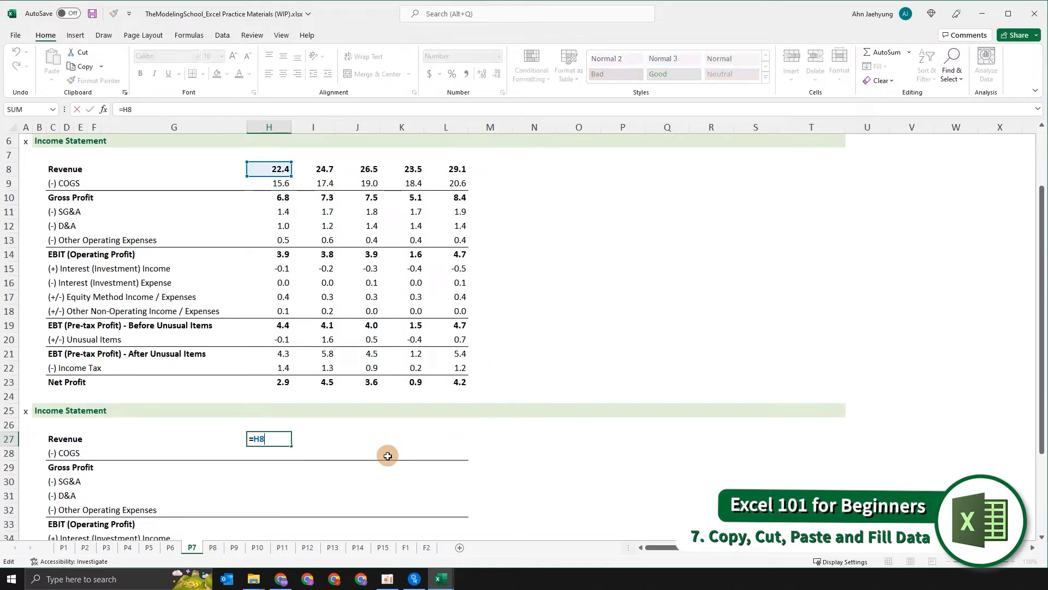
pyautogui.press('Escape')
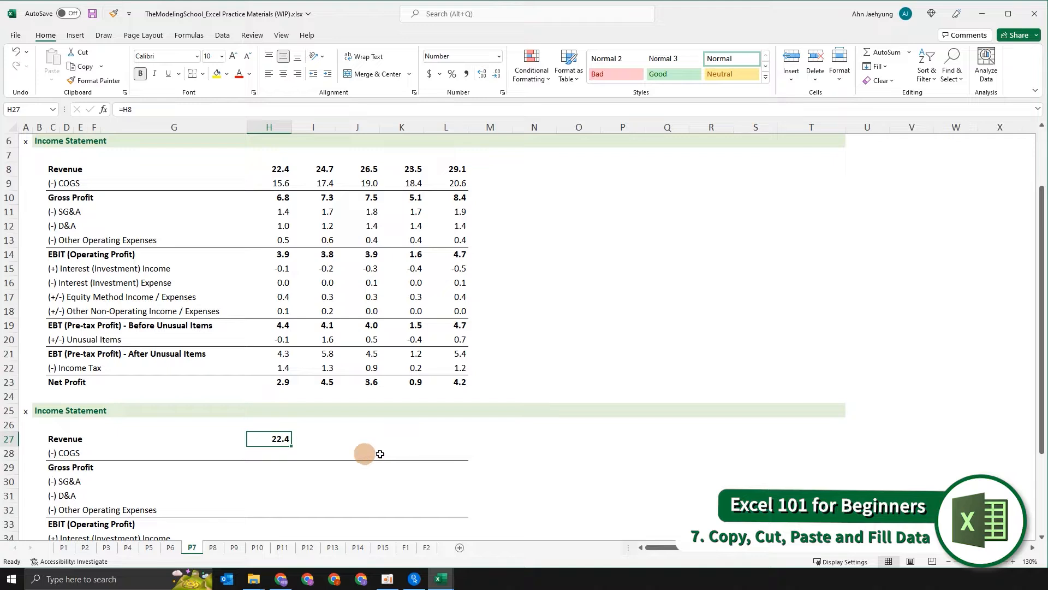
pyautogui.press('F2')
pyautogui.press('Escape')
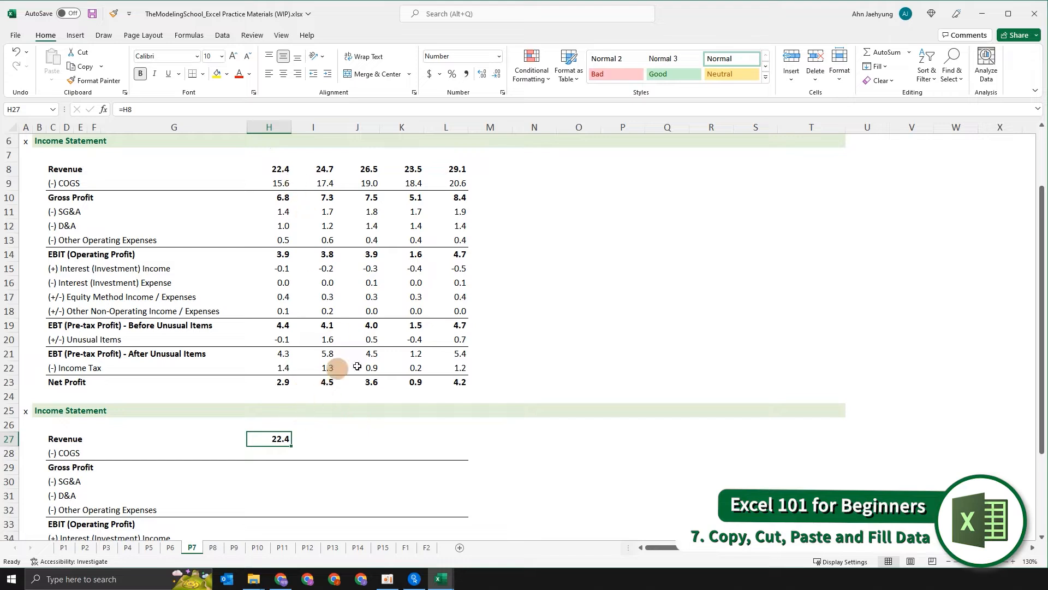
# - Copy the linked revenue formula across the 2018A to 2021A revenue cells of the second statement
pyautogui.hotkey('ctrl', 'c')
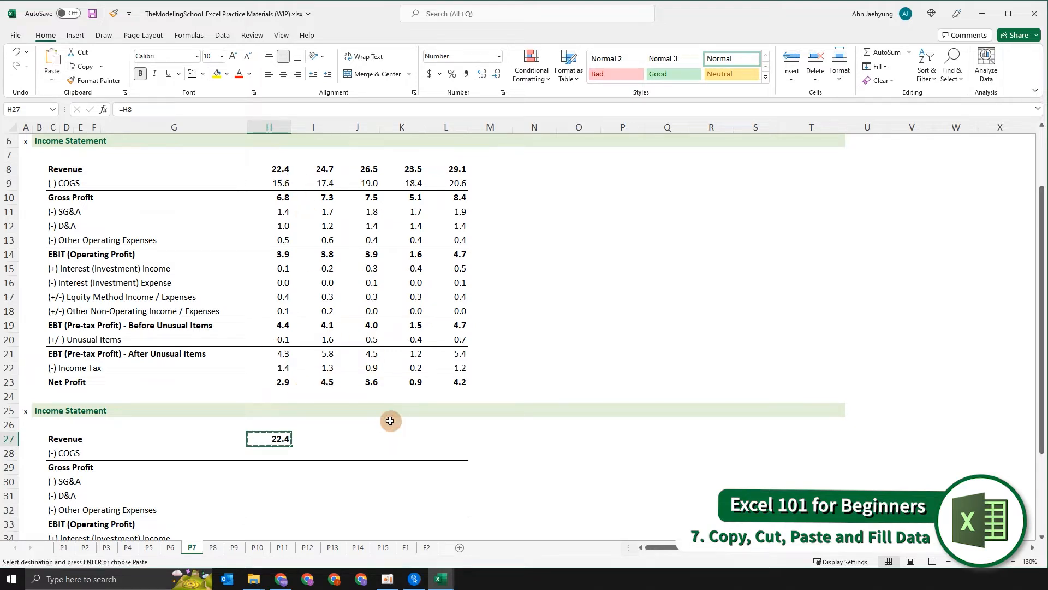
pyautogui.hotkey('shift', 'Right')
pyautogui.hotkey('shift', 'Right')
pyautogui.press('Right')
pyautogui.press('Left')
pyautogui.press('Right')
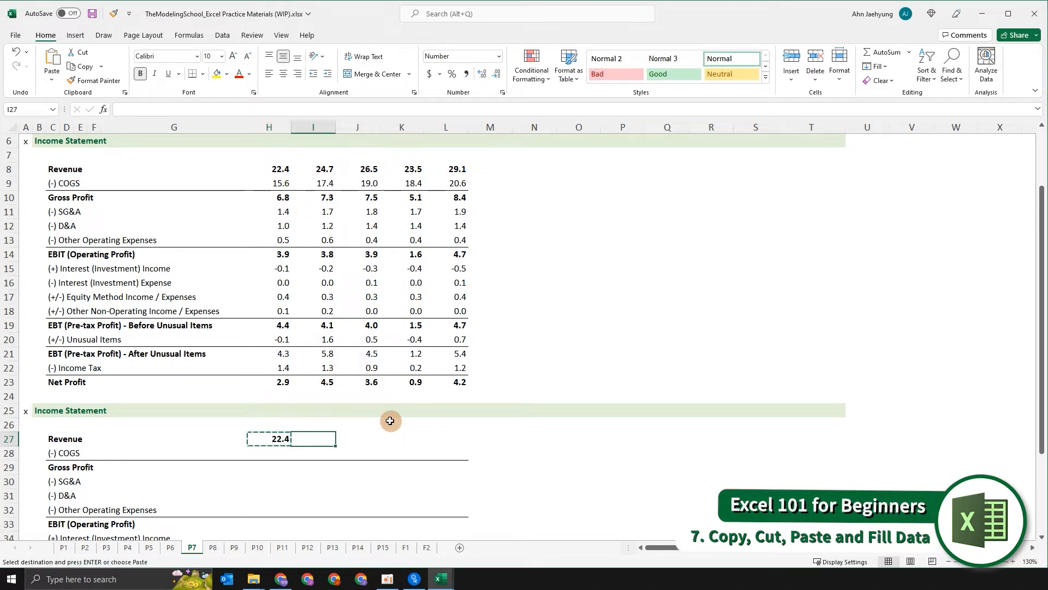
pyautogui.hotkey('shift', 'Right')
pyautogui.hotkey('shift', 'Right')
pyautogui.hotkey('shift', 'Right')
pyautogui.hotkey('ctrl', 'v')
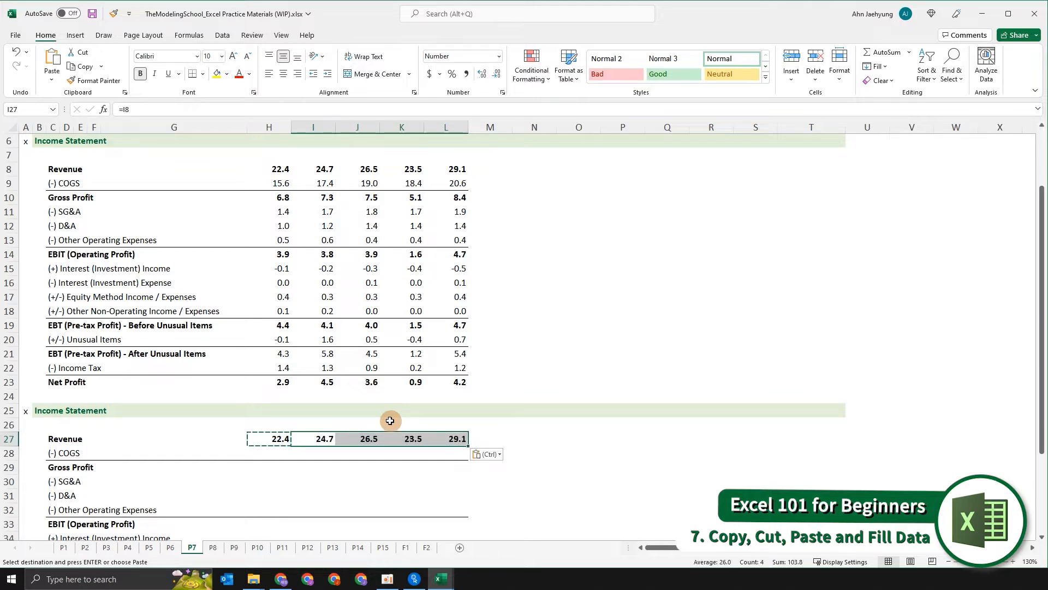
pyautogui.press('Escape')
# - Inspect the formulas in each of the copied revenue cells
pyautogui.click(338, 422)
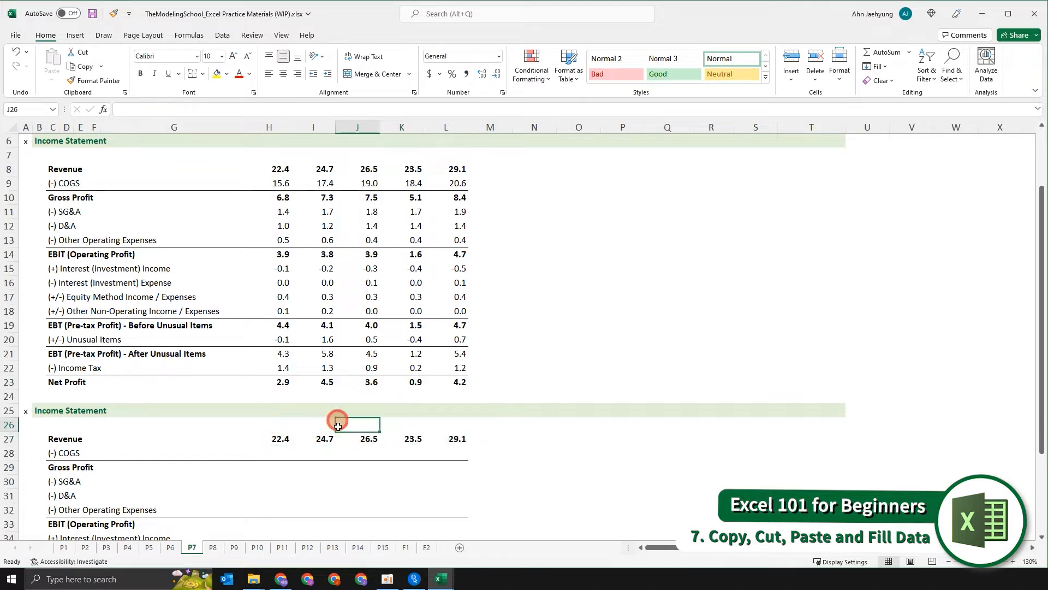
pyautogui.doubleClick(329, 441)
pyautogui.press('Escape')
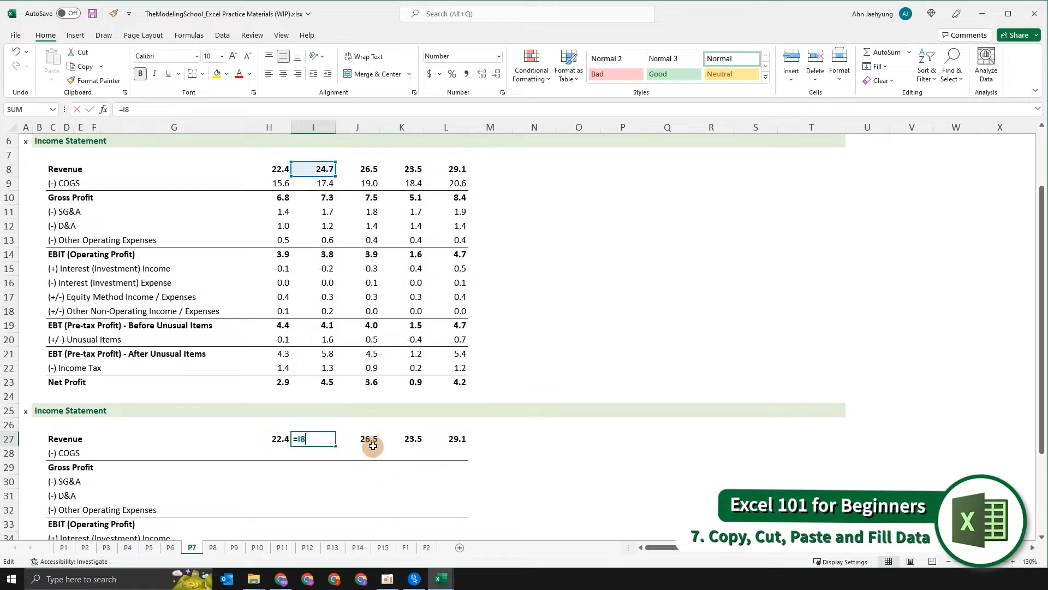
pyautogui.doubleClick(368, 442)
pyautogui.press('Escape')
pyautogui.click(415, 442)
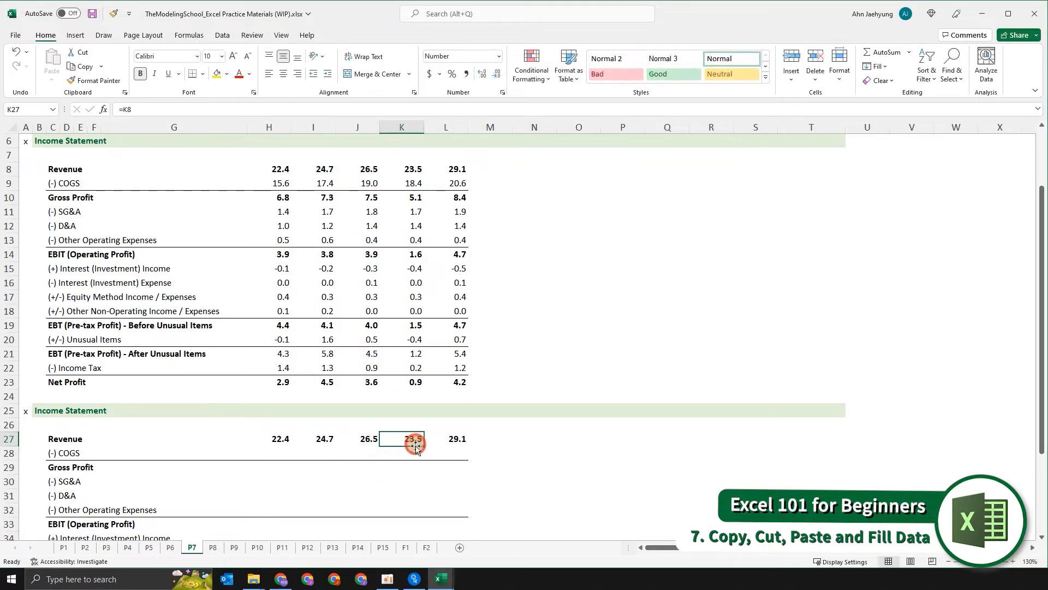
pyautogui.press('F2')
pyautogui.press('Escape')
pyautogui.press('F2')
pyautogui.press('Escape')
pyautogui.click(456, 442)
pyautogui.press('F2')
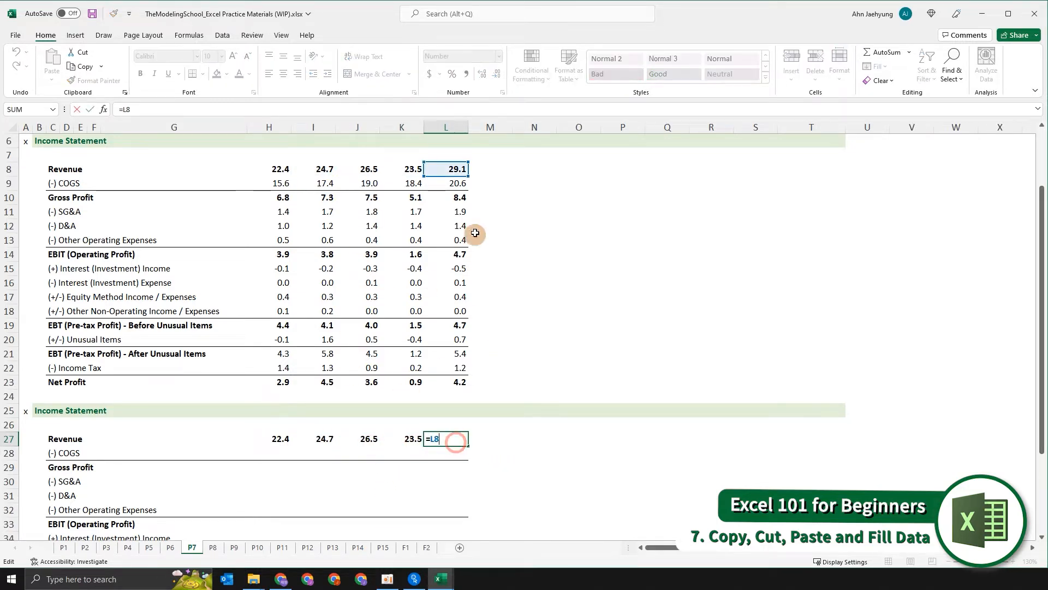
pyautogui.press('Escape')
pyautogui.click(416, 441)
pyautogui.press('F2')
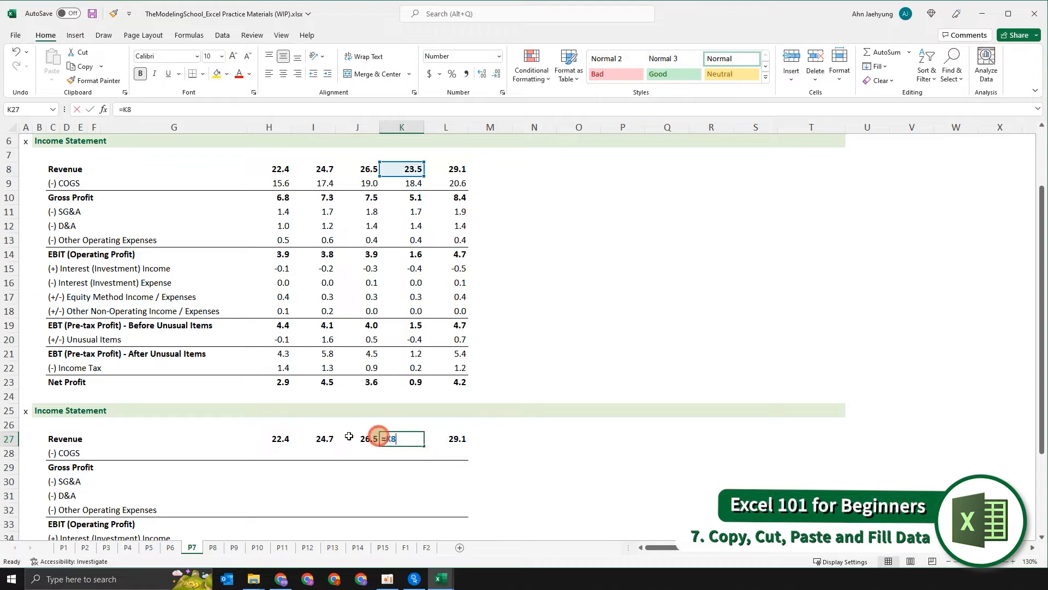
pyautogui.press('Escape')
# - Undo the pasting of the revenue formulas into 2018A–2021A
pyautogui.click(332, 438)
pyautogui.hotkey('shift', 'Right')
pyautogui.hotkey('shift', 'Right')
pyautogui.hotkey('shift', 'Right')
pyautogui.hotkey('ctrl', 'z')
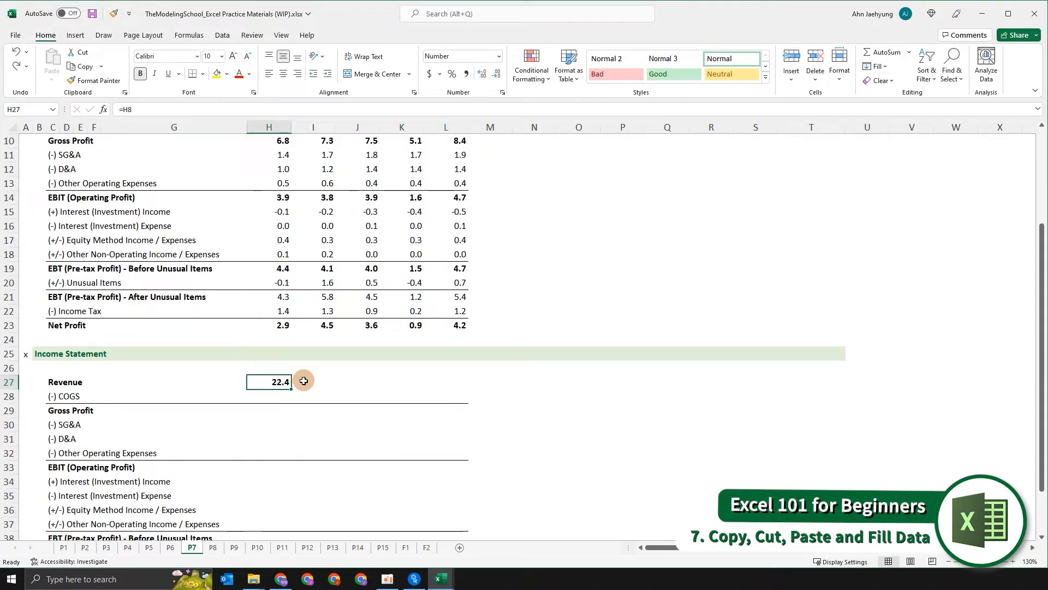
# - Copy the linked 2017A revenue formula across all line items and years 2017A–2021A of the second income statement
pyautogui.hotkey('ctrl', 'c')
pyautogui.hotkey('shift', 'Right')
pyautogui.hotkey('shift', 'Right')
pyautogui.hotkey('shift', 'Right')
pyautogui.hotkey('shift', 'Right')
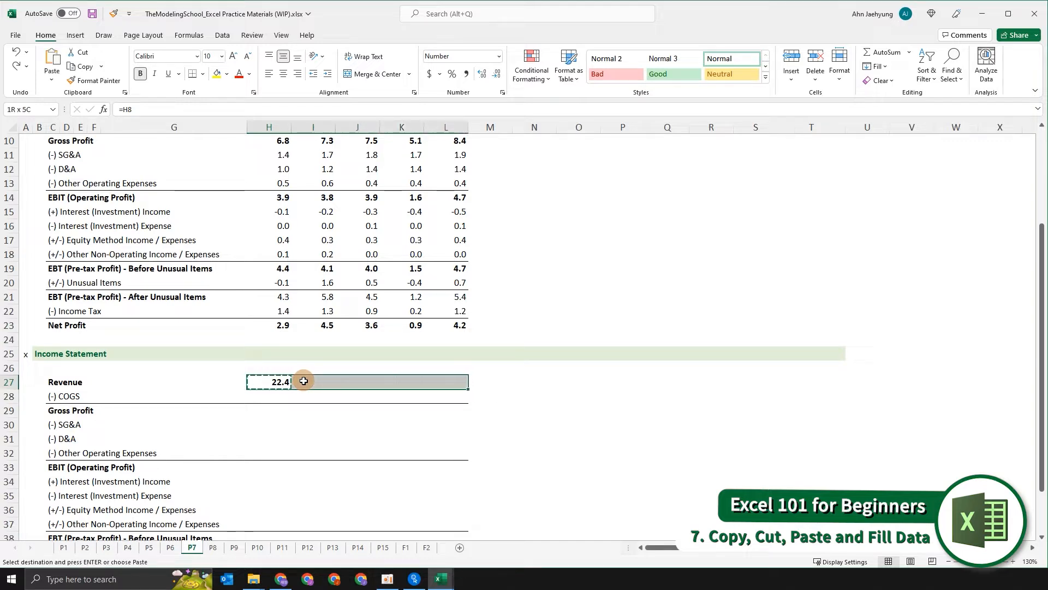
pyautogui.hotkey('shift', 'Down')
pyautogui.hotkey('shift', 'Down')
pyautogui.hotkey('shift', 'Down')
pyautogui.hotkey('shift', 'Down')
pyautogui.hotkey('shift', 'Down')
pyautogui.hotkey('shift', 'Down')
pyautogui.hotkey('shift', 'Down')
pyautogui.hotkey('shift', 'Down')
pyautogui.hotkey('shift', 'Down')
pyautogui.hotkey('shift', 'Down')
pyautogui.hotkey('shift', 'Down')
pyautogui.hotkey('shift', 'Down')
pyautogui.hotkey('shift', 'Down')
pyautogui.hotkey('shift', 'Down')
pyautogui.hotkey('shift', 'Down')
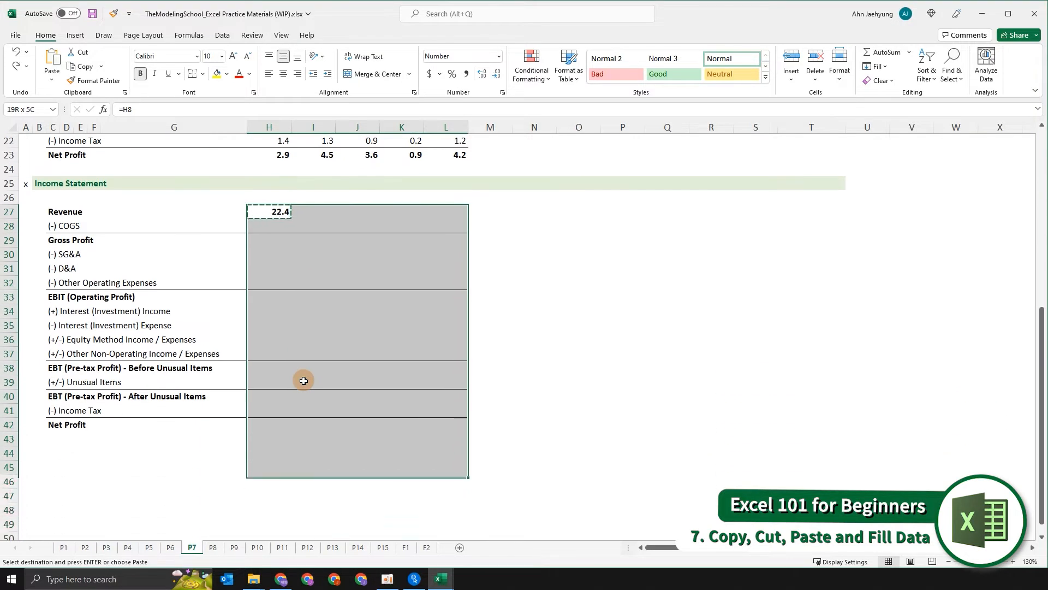
pyautogui.hotkey('ctrl', 'v')
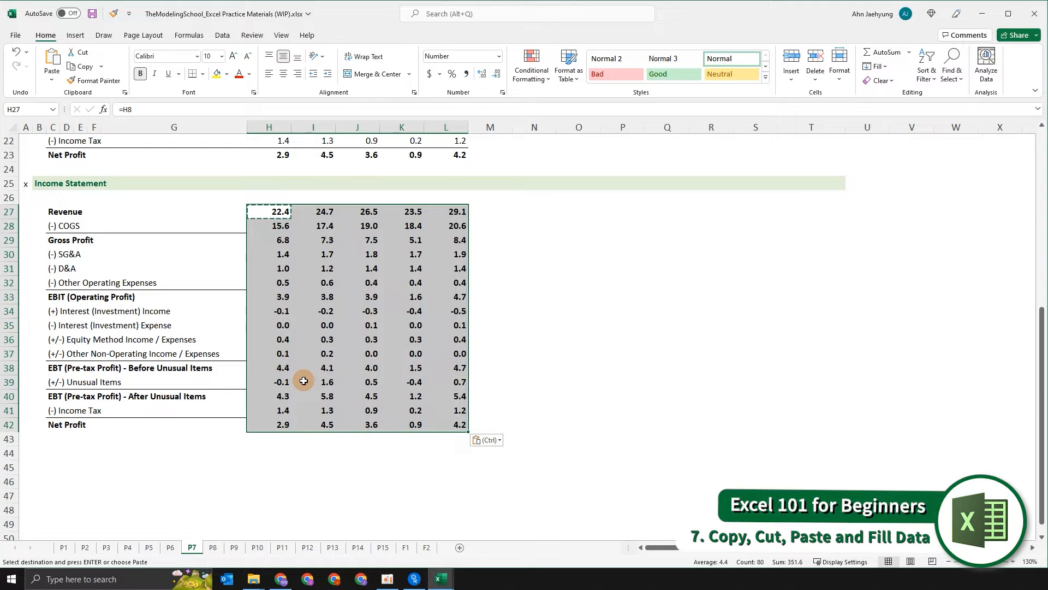
# - Compare the linked second income statement with the original one
pyautogui.scroll(5, 304, 381)
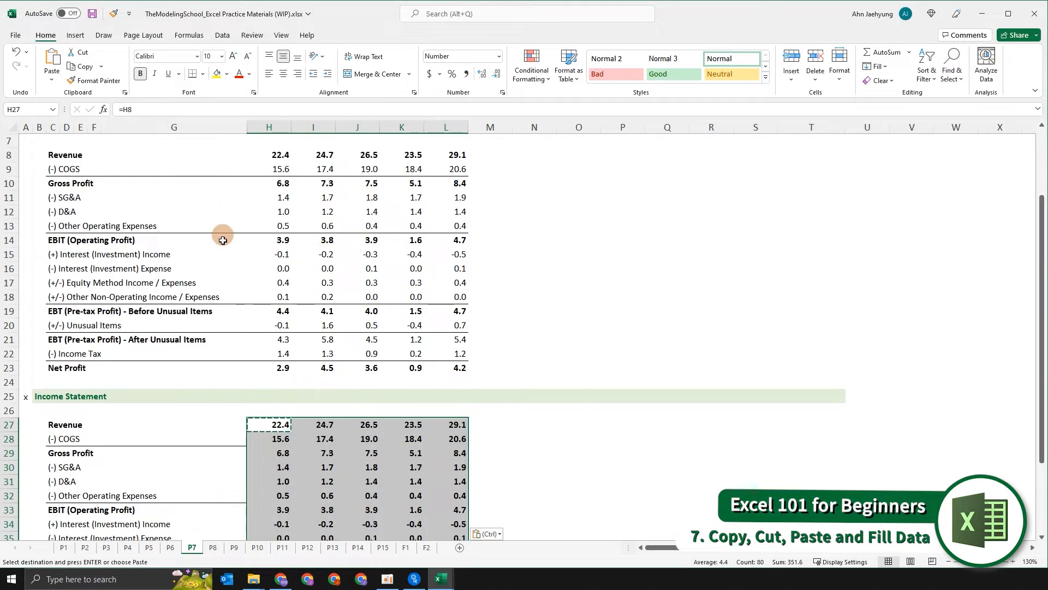
pyautogui.scroll(2, 223, 240)
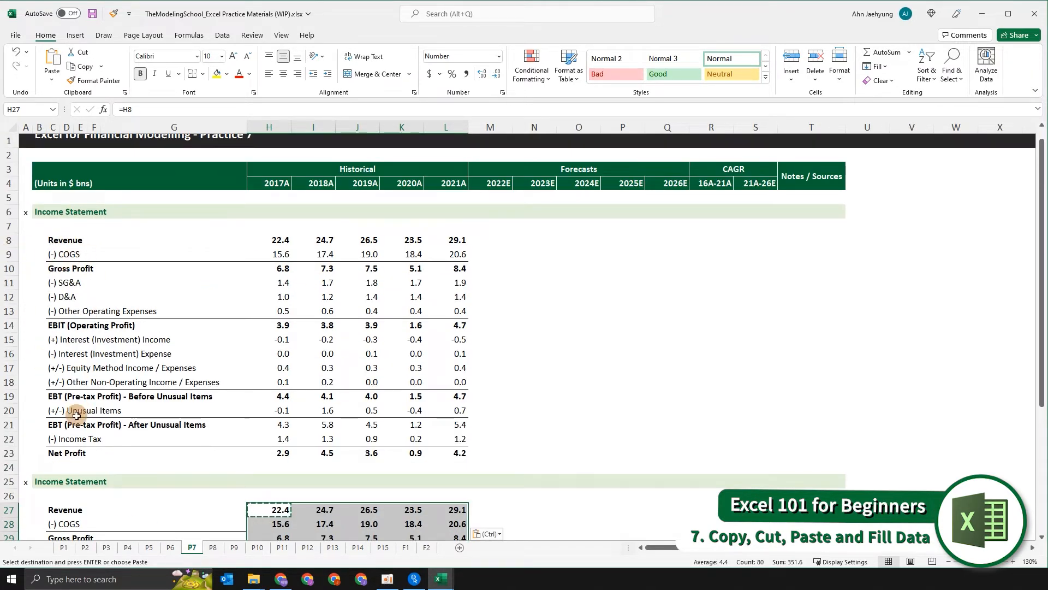
pyautogui.scroll(-4, 262, 418)
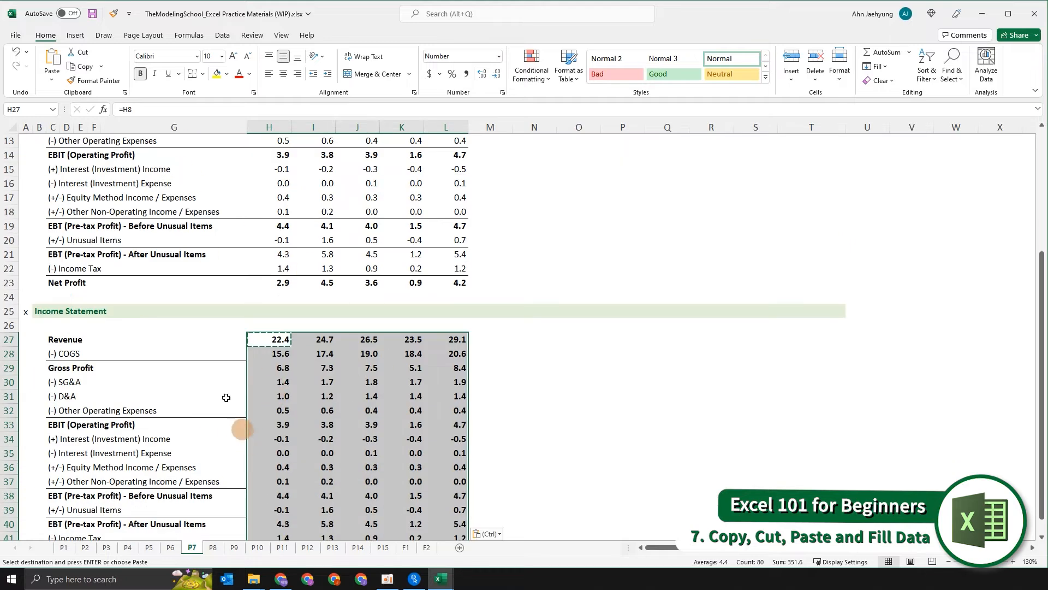
# - Clear the copied figures from the second income statement, keeping only the 2017A revenue formula
pyautogui.scroll(-1, 446, 425)
pyautogui.press('Delete')
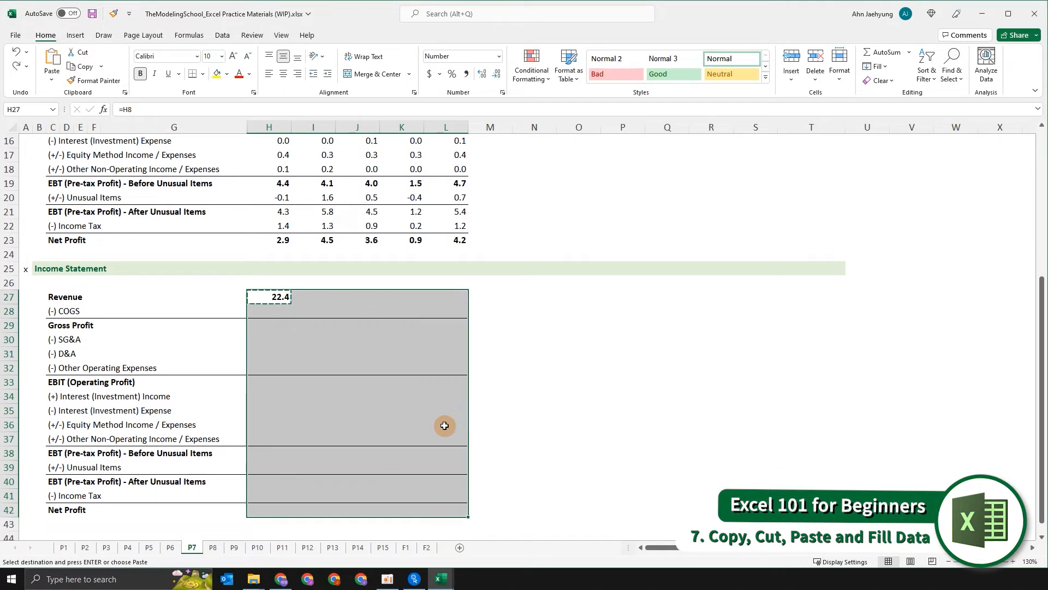
pyautogui.press('Escape')
pyautogui.scroll(2, 439, 421)
pyautogui.click(274, 379)
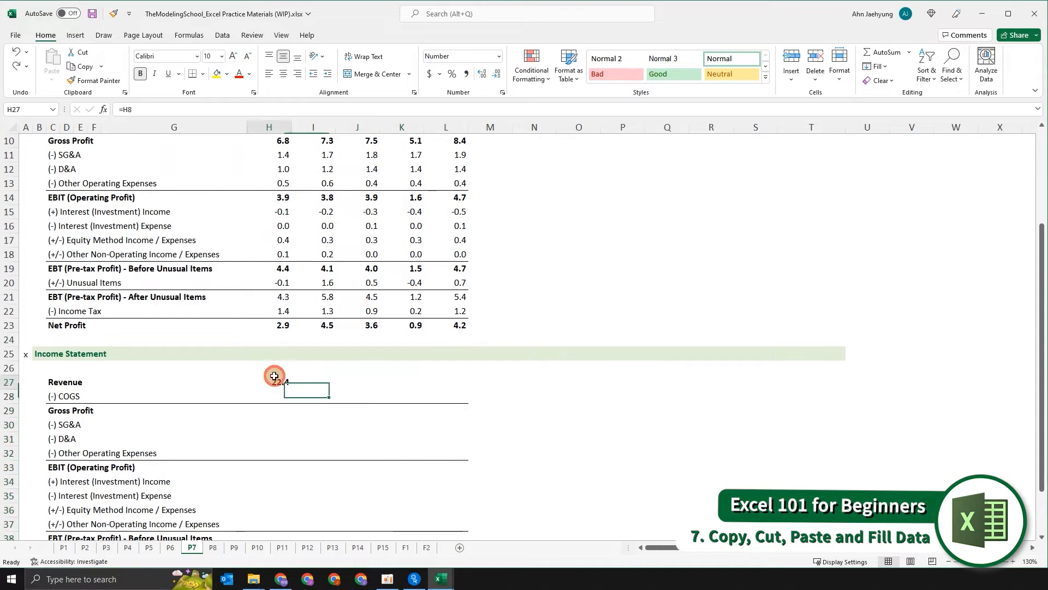
pyautogui.scroll(2, 522, 431)
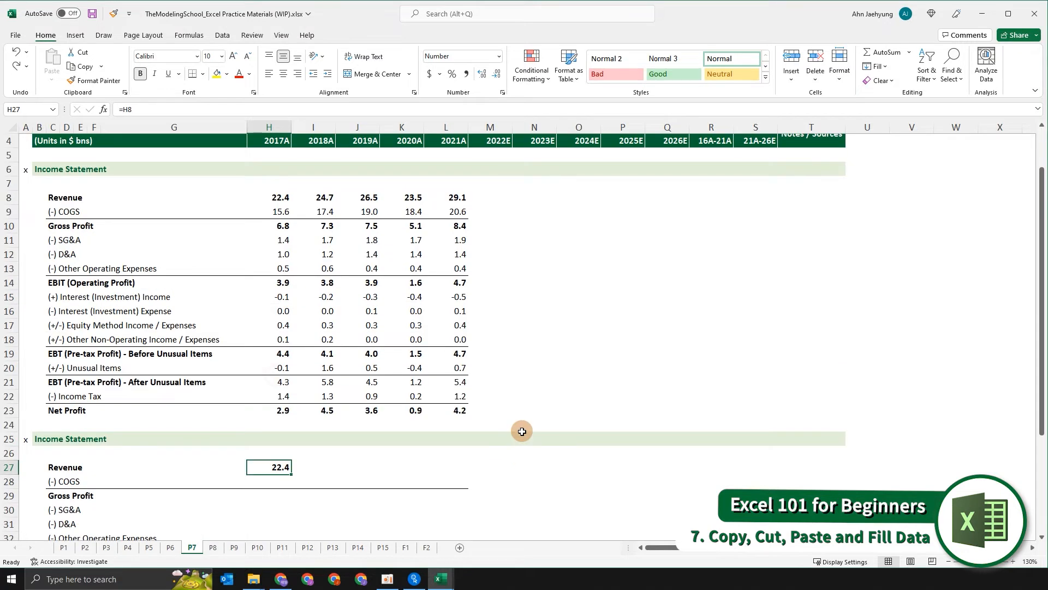
# - Move the 2017A revenue formula into the 2020A column, inspect its cell reference, and undo the move
pyautogui.hotkey('ctrl', 'x')
pyautogui.press('Right')
pyautogui.press('Right')
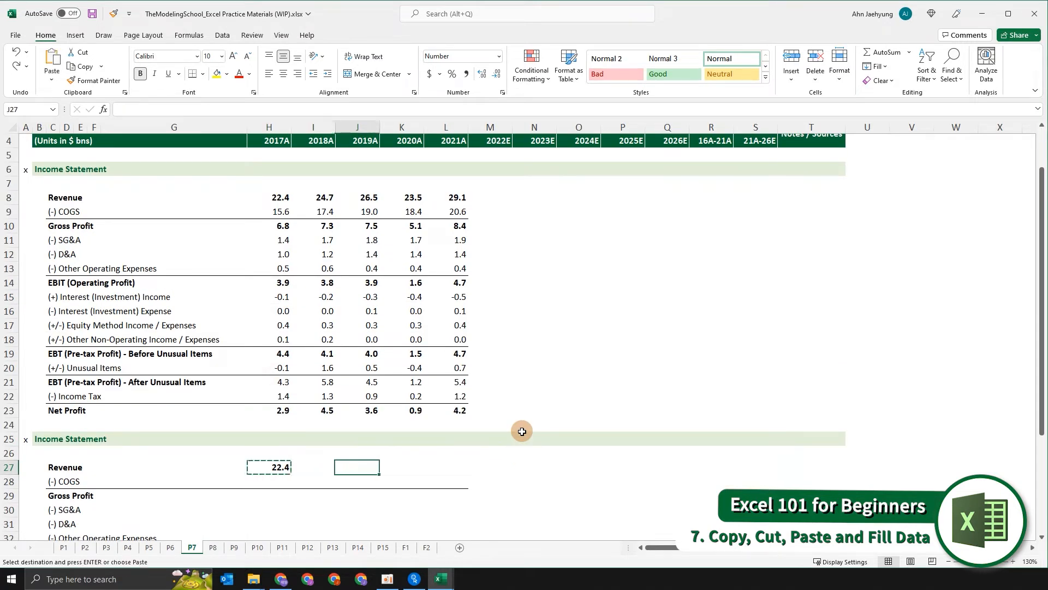
pyautogui.press('Right')
pyautogui.hotkey('ctrl', 'v')
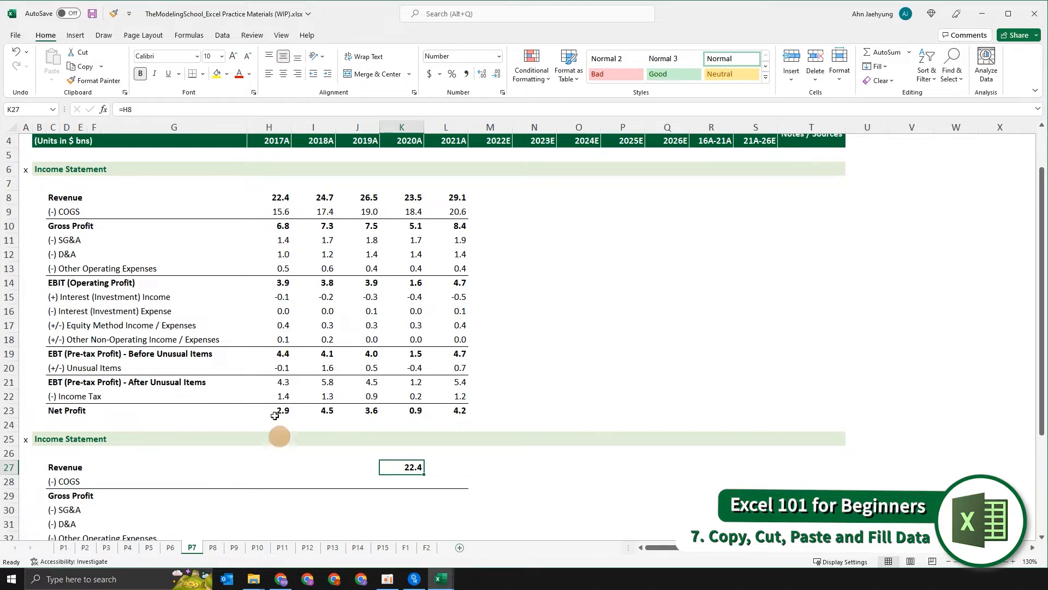
pyautogui.press('F2')
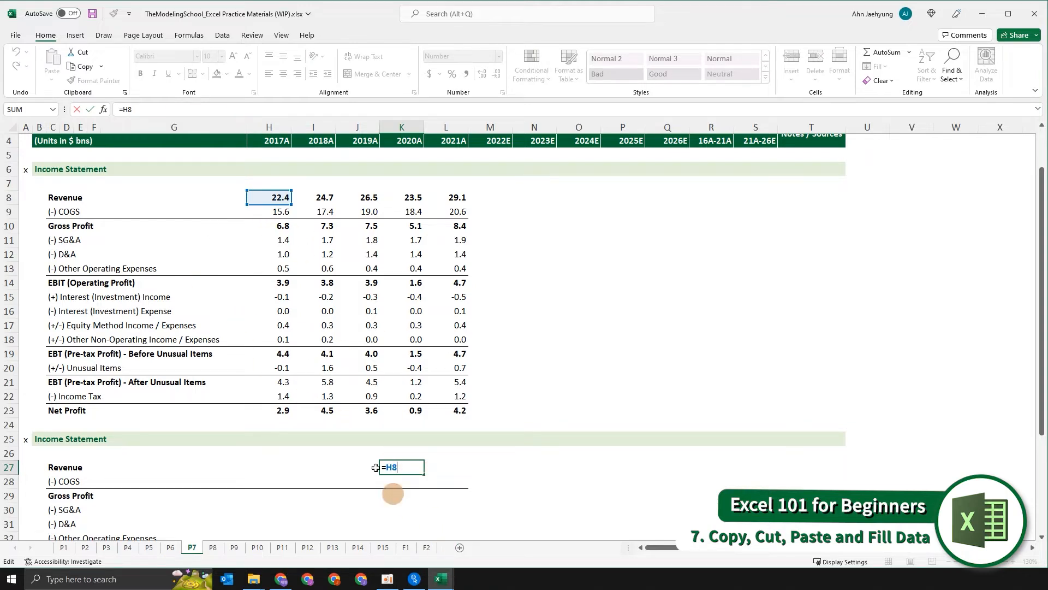
pyautogui.press('Escape')
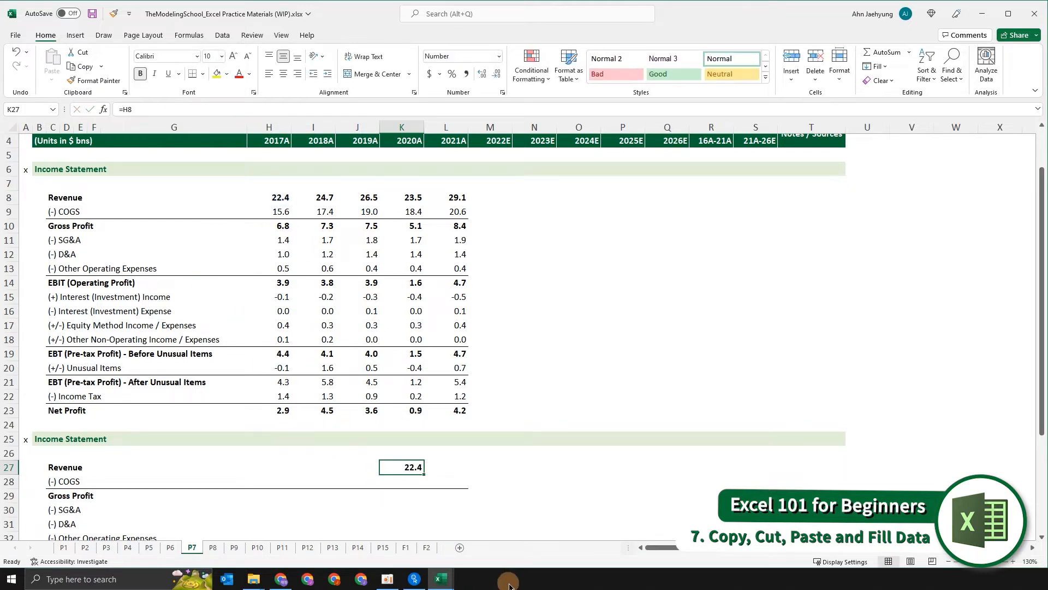
pyautogui.hotkey('ctrl', 'z')
# - Copy the 2017A revenue formula into the 2020A column, inspect its reference, and delete it
pyautogui.press('Left')
pyautogui.press('Left')
pyautogui.press('Left')
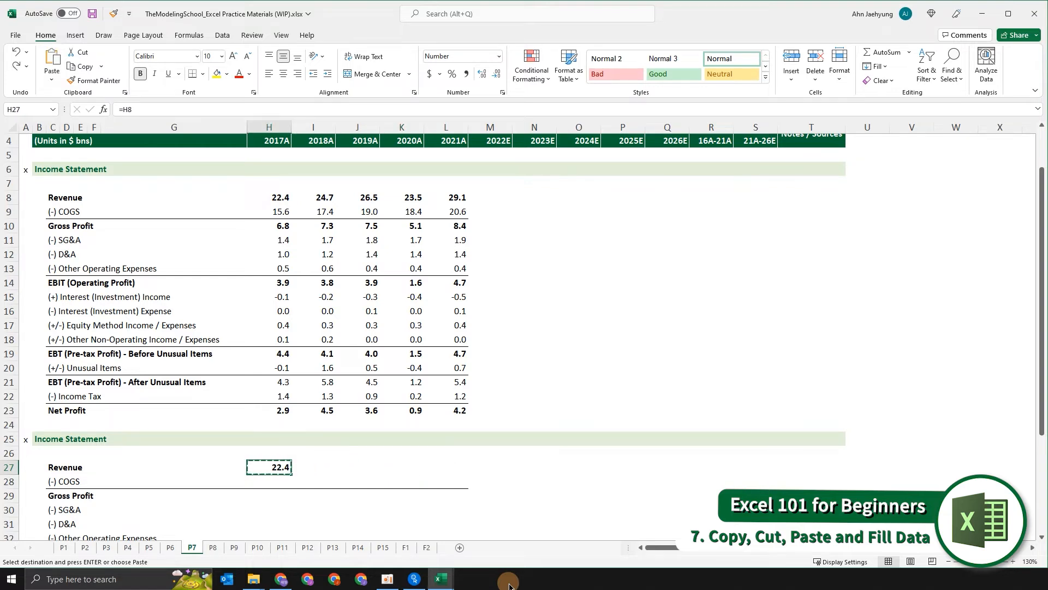
pyautogui.press('Right')
pyautogui.press('Right')
pyautogui.press('Right')
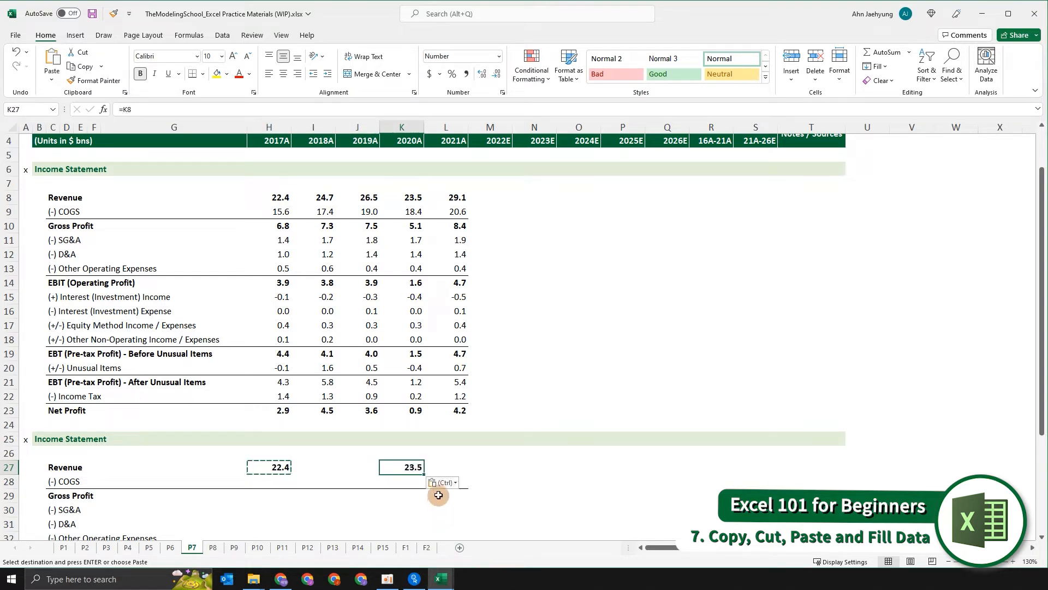
pyautogui.press('Escape')
pyautogui.doubleClick(406, 468)
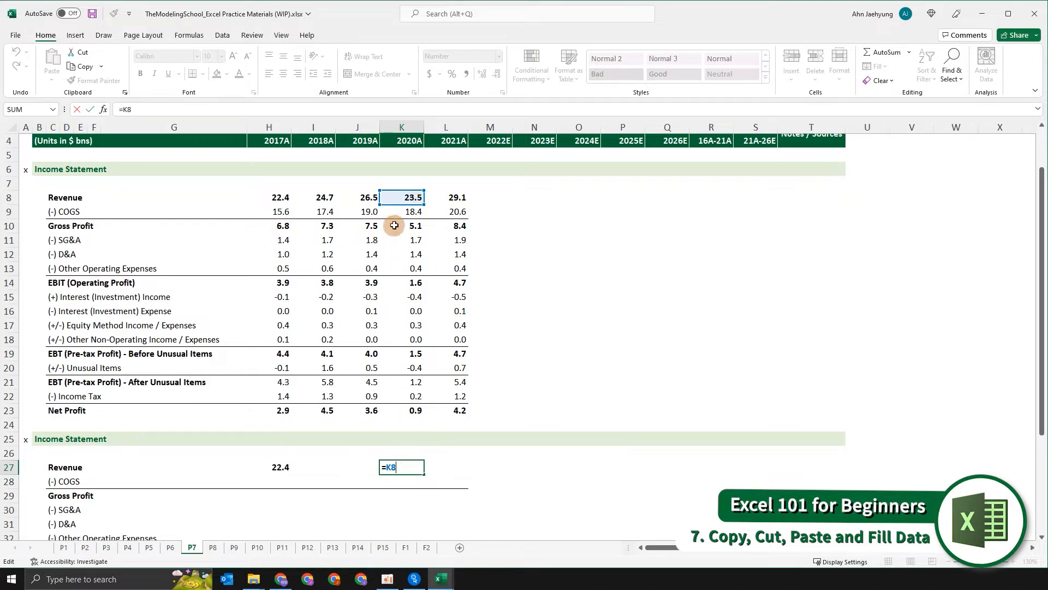
pyautogui.hotkey('ctrl', 'Return')
pyautogui.press('Delete')
# - Cut the 2017A revenue formula into the 2020A revenue cell again and undo that paste
pyautogui.press('Left')
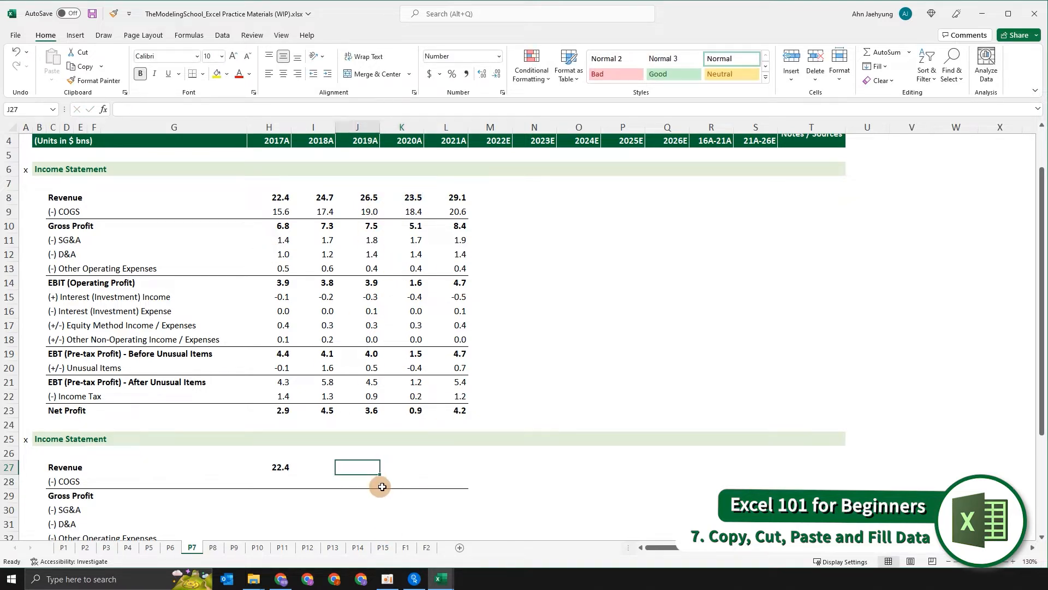
pyautogui.press('Left')
pyautogui.press('Left')
pyautogui.press('F2')
pyautogui.hotkey('ctrl', 'Return')
pyautogui.hotkey('ctrl', 'x')
pyautogui.press('Right')
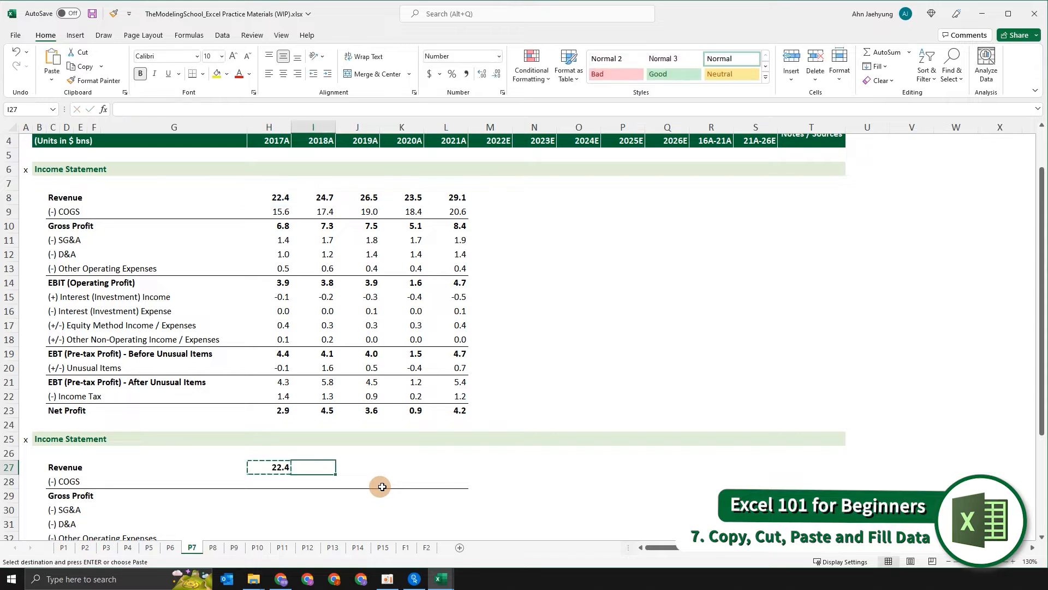
pyautogui.press('Right')
pyautogui.press('Right')
pyautogui.hotkey('ctrl', 'v')
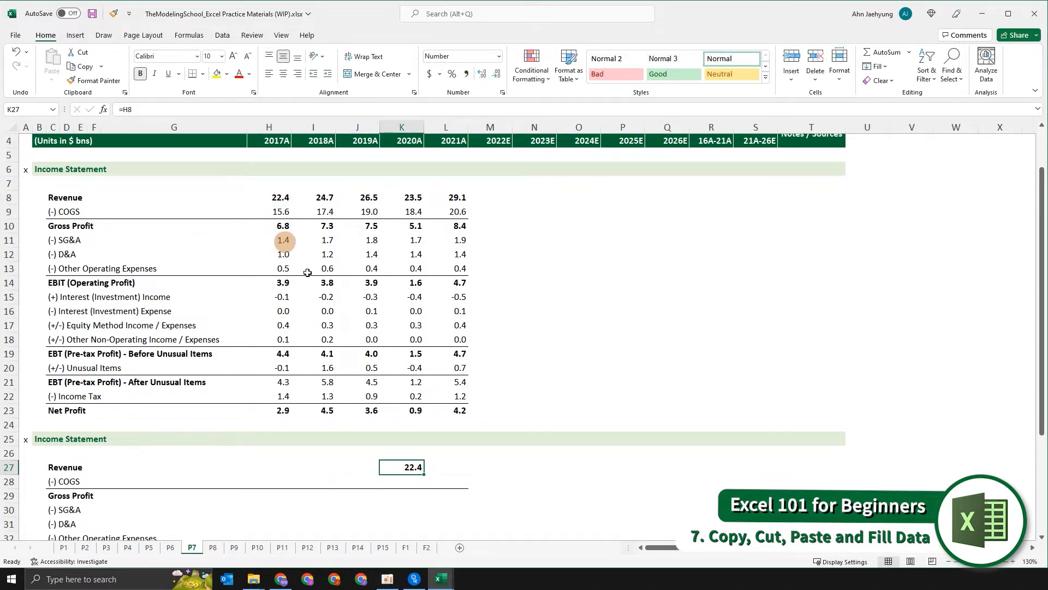
pyautogui.hotkey('ctrl', 'z')
pyautogui.press('Escape')
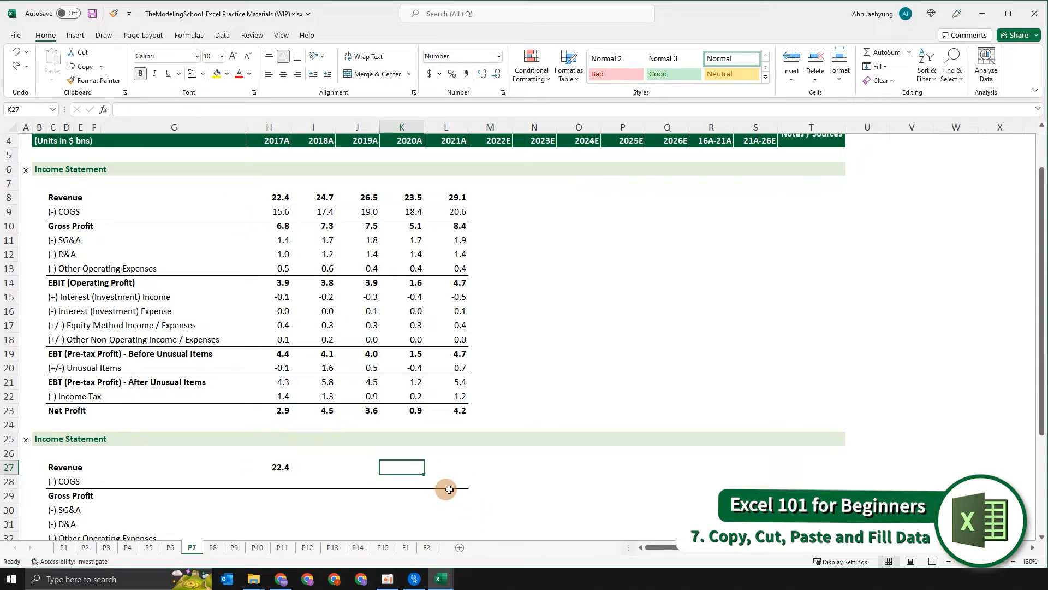
pyautogui.scroll(-1, 445, 490)
pyautogui.scroll(1, 447, 490)
pyautogui.scroll(-1, 451, 490)
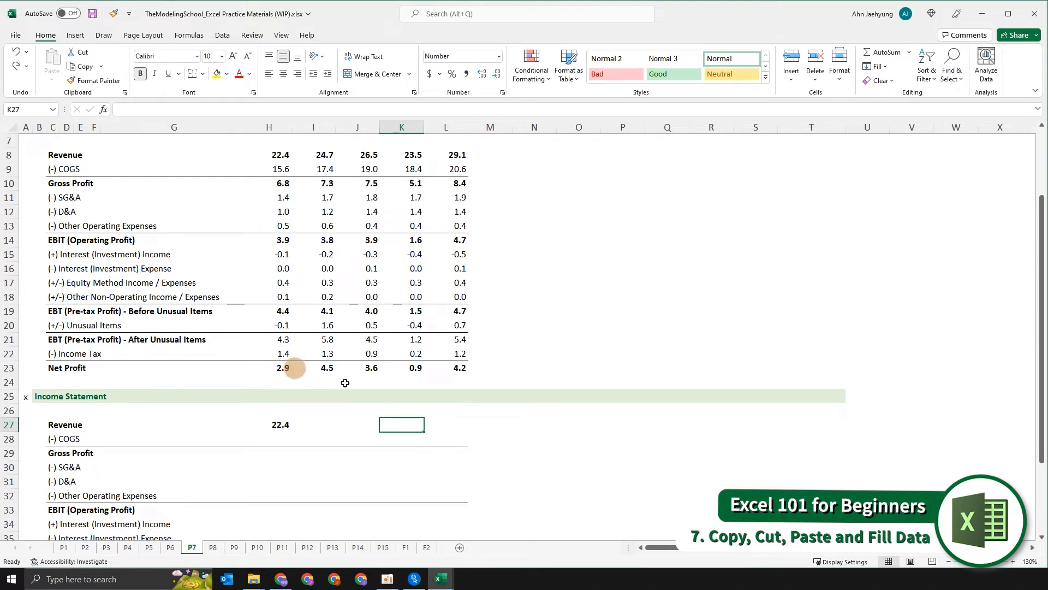
pyautogui.scroll(-1, 439, 440)
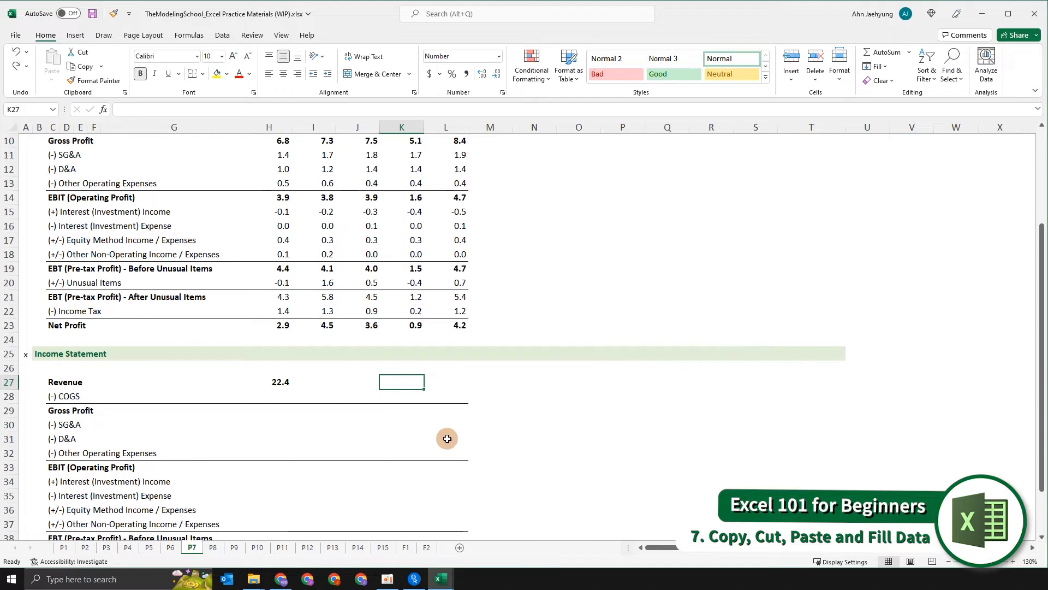
pyautogui.scroll(2, 445, 435)
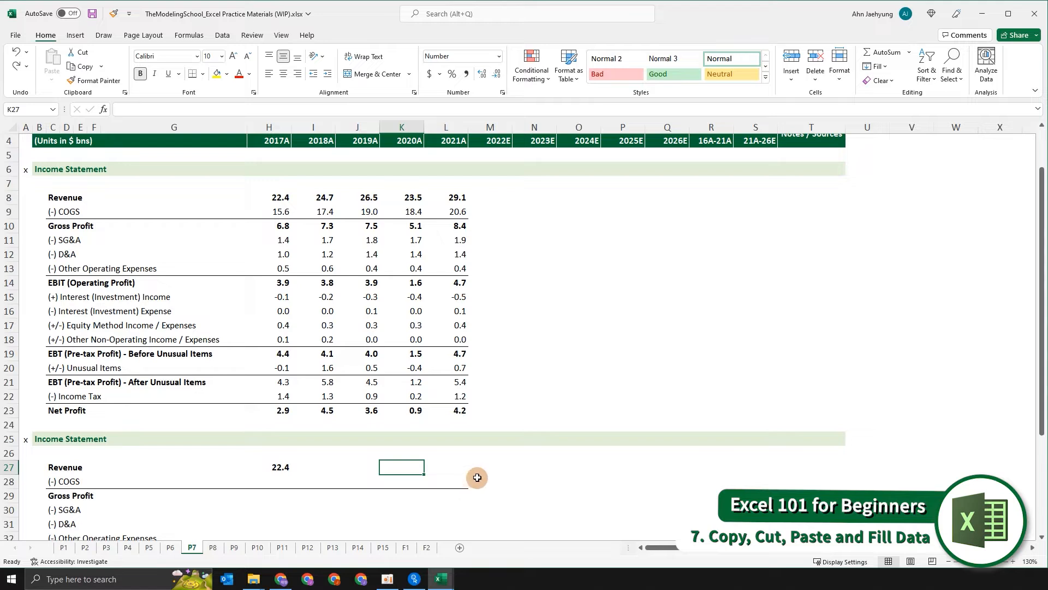
# - Paste the 2017A revenue formula into the 2018A–2021A revenue cells, then clear those cells again
pyautogui.click(355, 468)
pyautogui.scroll(-3, 360, 464)
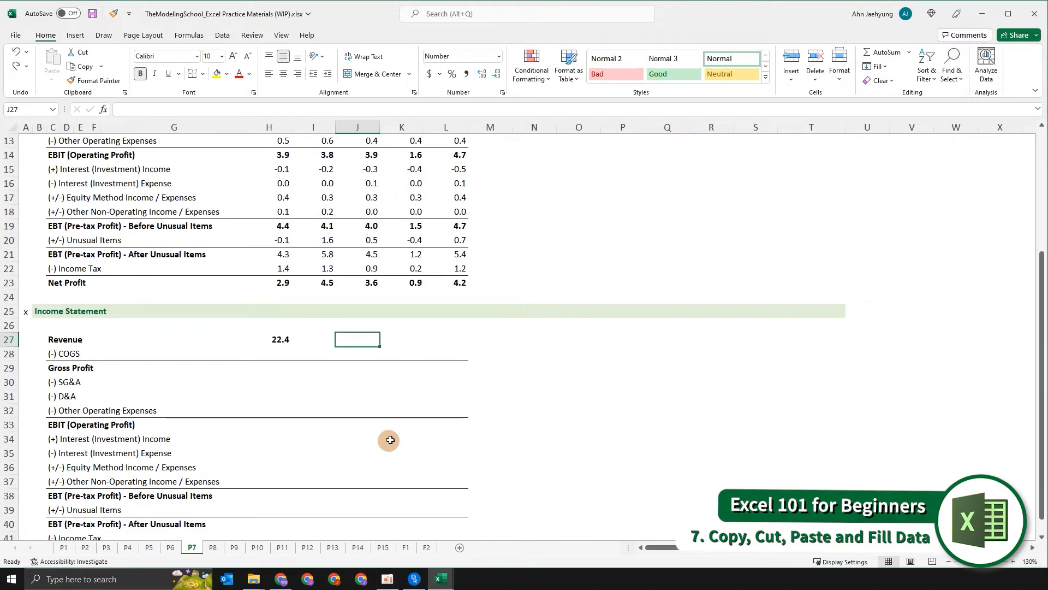
pyautogui.press('Left')
pyautogui.press('Left')
pyautogui.hotkey('ctrl', 'c')
pyautogui.hotkey('shift', 'Right')
pyautogui.hotkey('shift', 'Right')
pyautogui.hotkey('shift', 'Right')
pyautogui.hotkey('shift', 'Right')
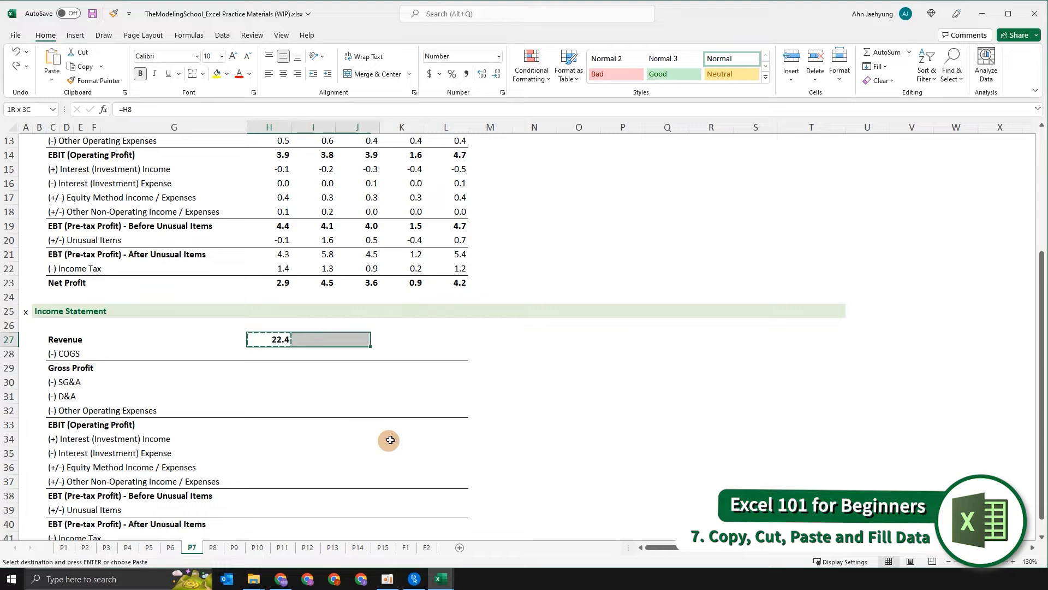
pyautogui.hotkey('ctrl', 'v')
pyautogui.scroll(4, 390, 440)
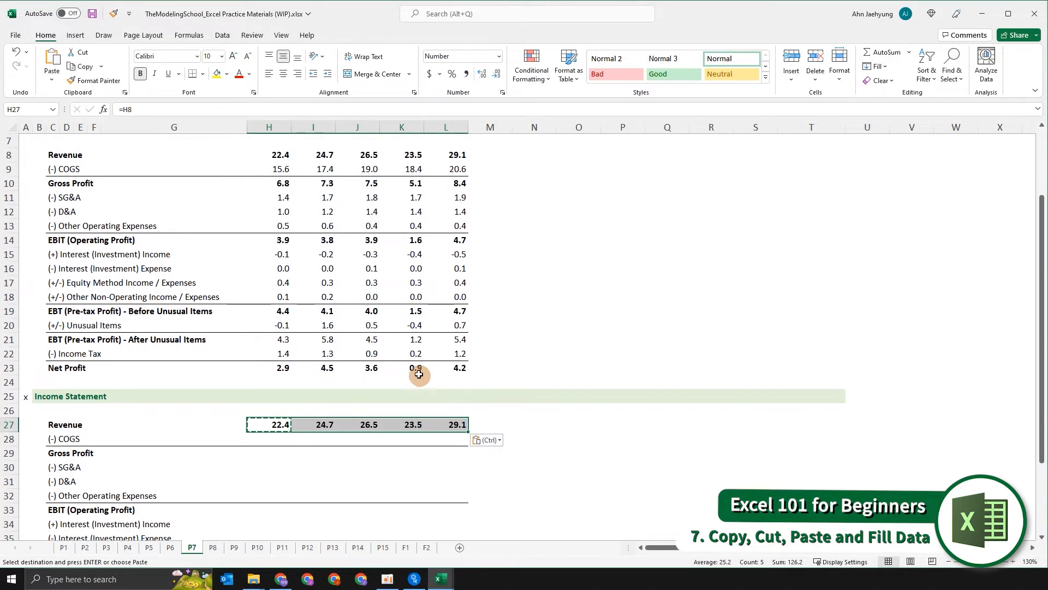
pyautogui.scroll(-6, 387, 406)
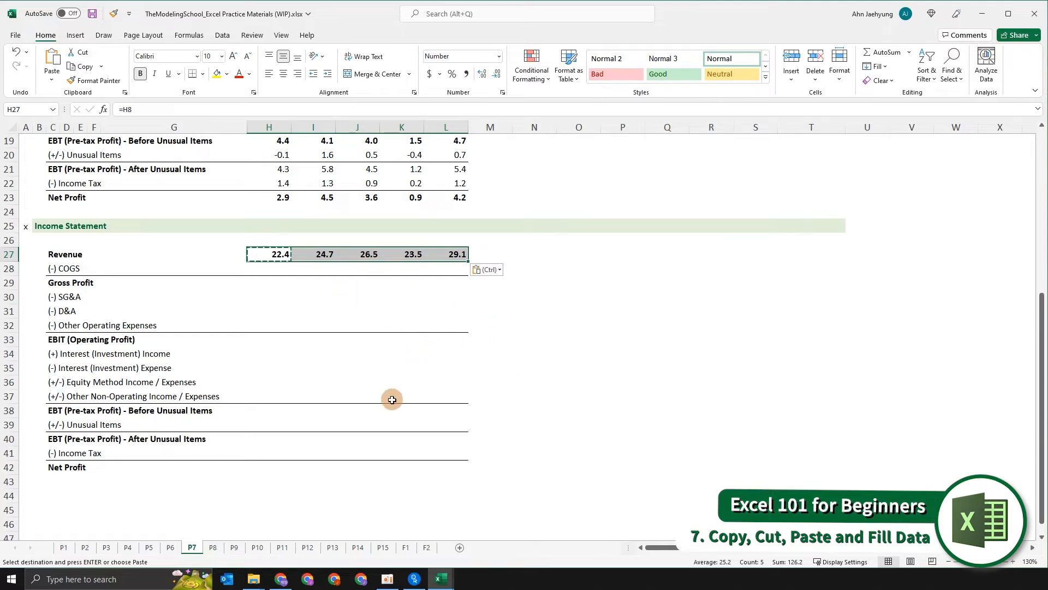
pyautogui.press('Escape')
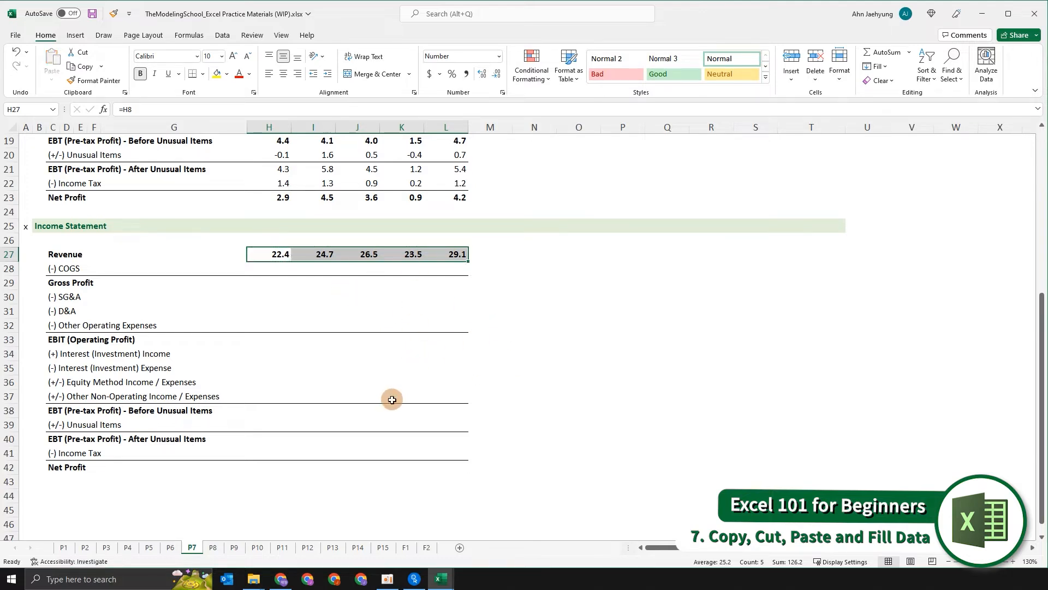
pyautogui.press('Right')
pyautogui.hotkey('ctrl', 'shift', 'Right')
pyautogui.press('Delete')
# - Fill the 2017A revenue formula right across the 2018A–2021A revenue cells
pyautogui.press('Left')
pyautogui.hotkey('shift', 'Right')
pyautogui.hotkey('shift', 'Right')
pyautogui.hotkey('shift', 'Right')
pyautogui.hotkey('shift', 'Right')
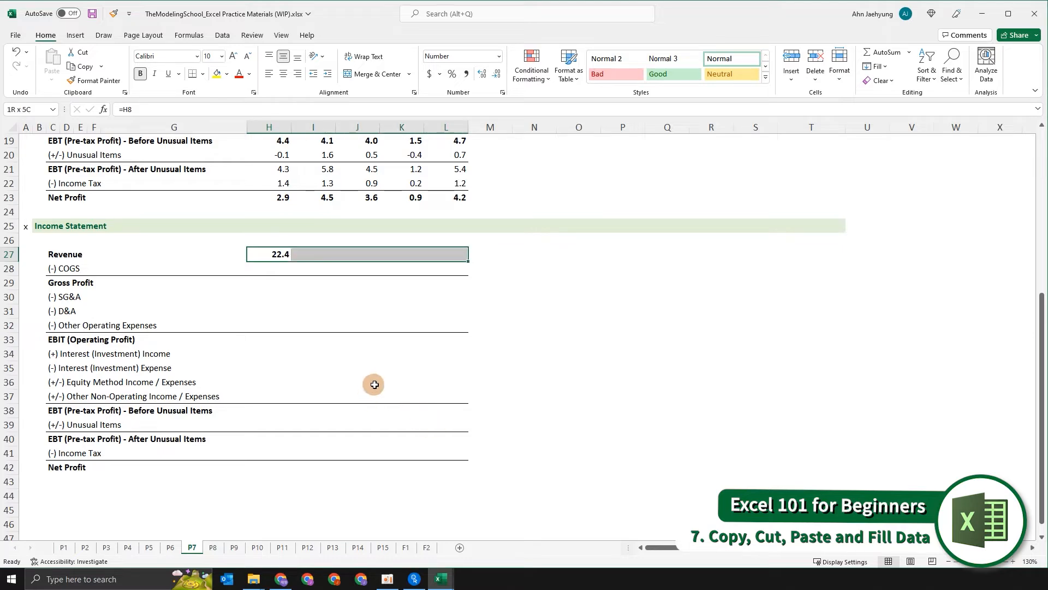
pyautogui.scroll(6, 374, 382)
pyautogui.scroll(-7, 483, 404)
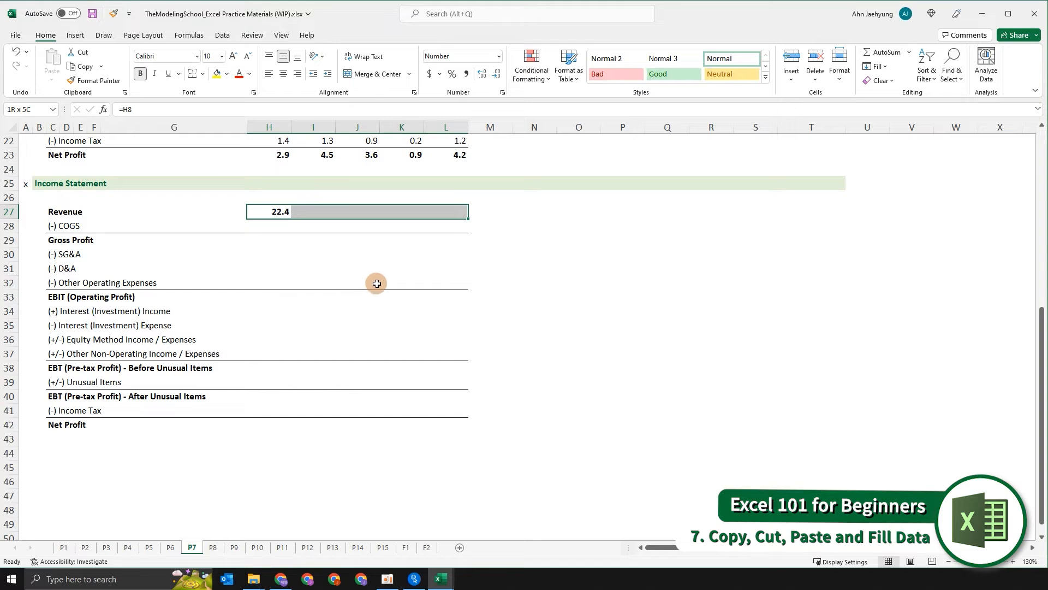
pyautogui.hotkey('ctrl', 'r')
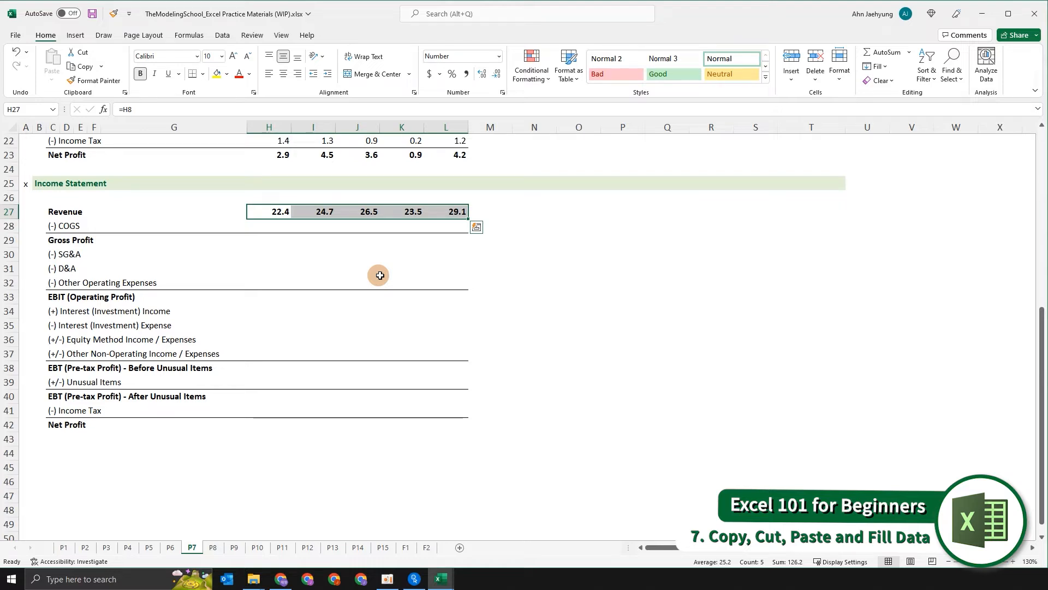
# - Fill the revenue formulas down through Net Profit, clear the block, and undo both changes
pyautogui.scroll(1, 433, 232)
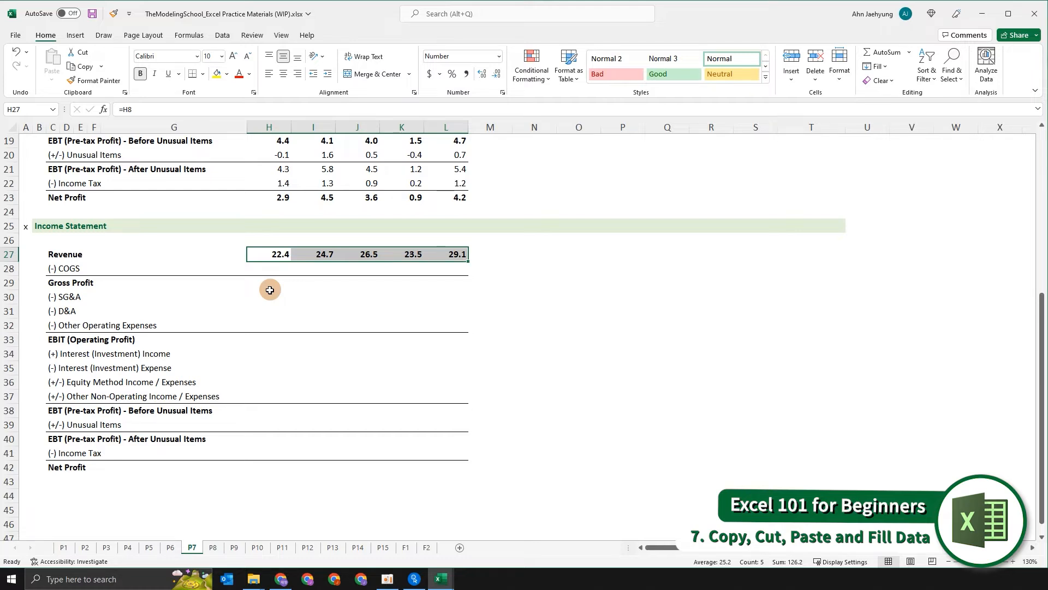
pyautogui.hotkey('shift', 'Down')
pyautogui.hotkey('shift', 'Down')
pyautogui.hotkey('shift', 'Down')
pyautogui.hotkey('shift', 'Down')
pyautogui.hotkey('shift', 'Down')
pyautogui.hotkey('shift', 'Down')
pyautogui.hotkey('shift', 'Down')
pyautogui.hotkey('shift', 'Down')
pyautogui.hotkey('shift', 'Down')
pyautogui.hotkey('shift', 'Down')
pyautogui.hotkey('shift', 'Down')
pyautogui.hotkey('shift', 'Down')
pyautogui.hotkey('shift', 'Down')
pyautogui.hotkey('shift', 'Down')
pyautogui.hotkey('shift', 'Down')
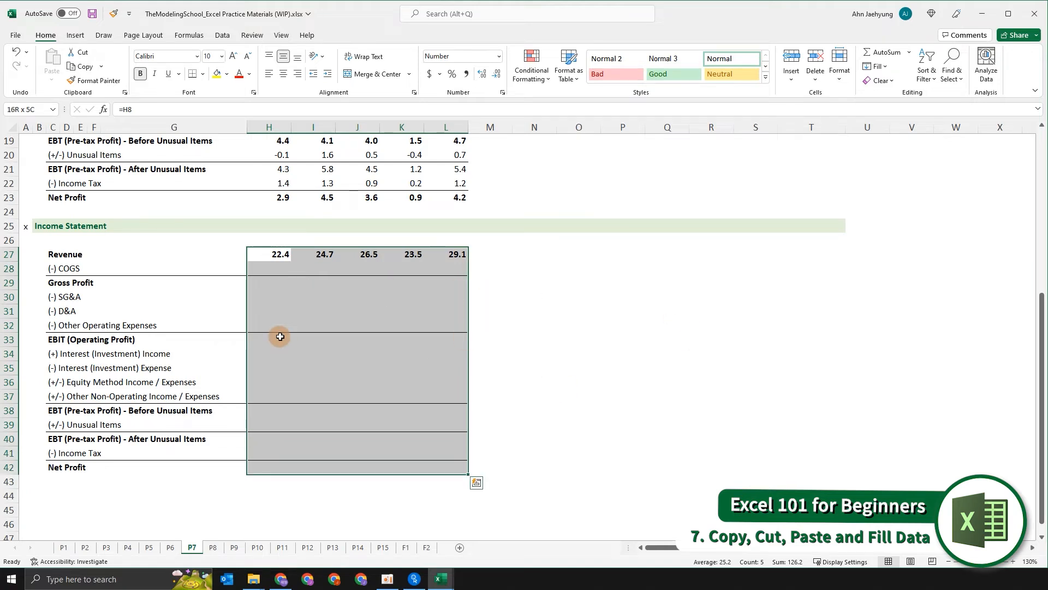
pyautogui.hotkey('ctrl', 'd')
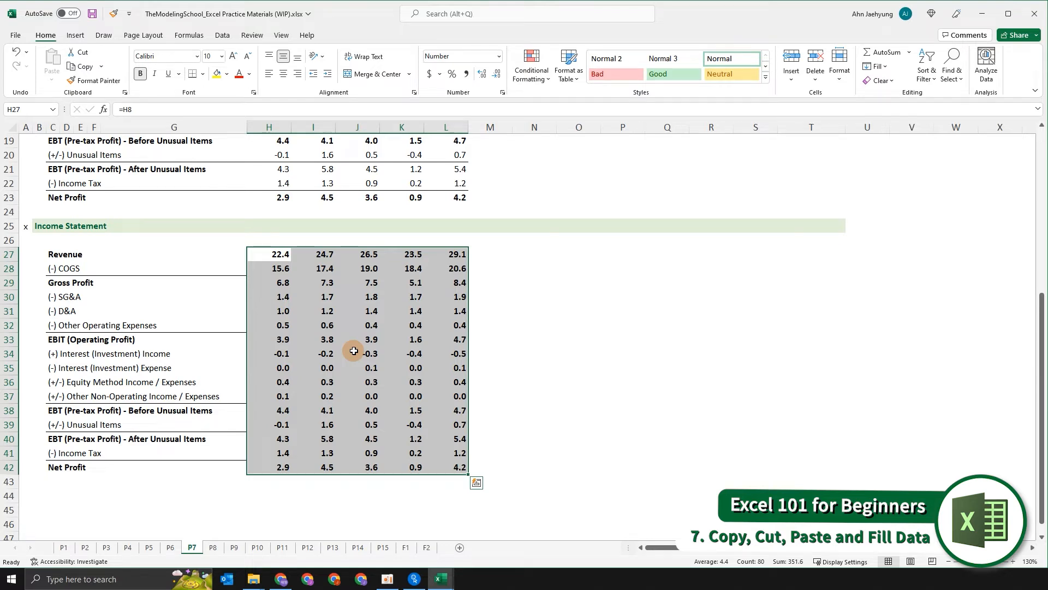
pyautogui.press('Delete')
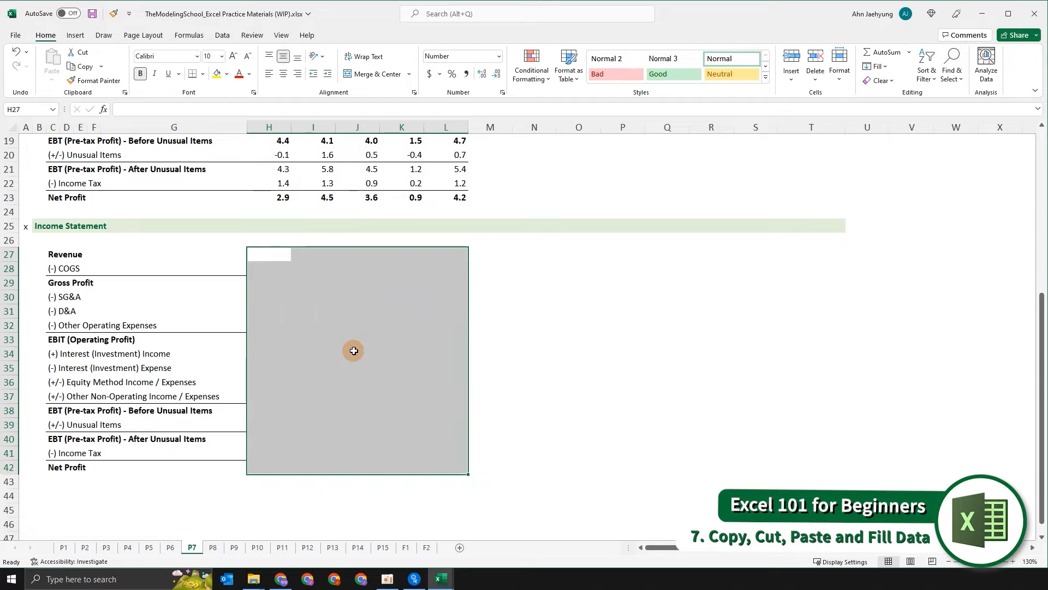
pyautogui.hotkey('ctrl', 'z')
pyautogui.hotkey('ctrl', 'z')
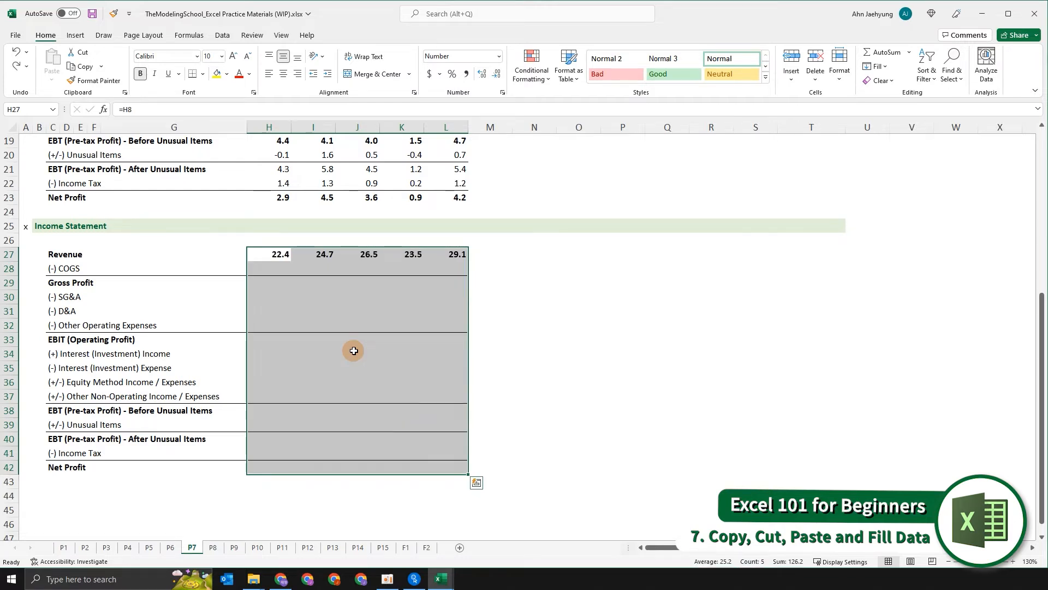
# - Copy the 2019A revenue formula into the 2020A SG&A cell and undo the paste
pyautogui.click(377, 302)
pyautogui.press('Left')
pyautogui.press('Left')
pyautogui.press('Up')
pyautogui.press('Up')
pyautogui.press('Up')
pyautogui.press('Right')
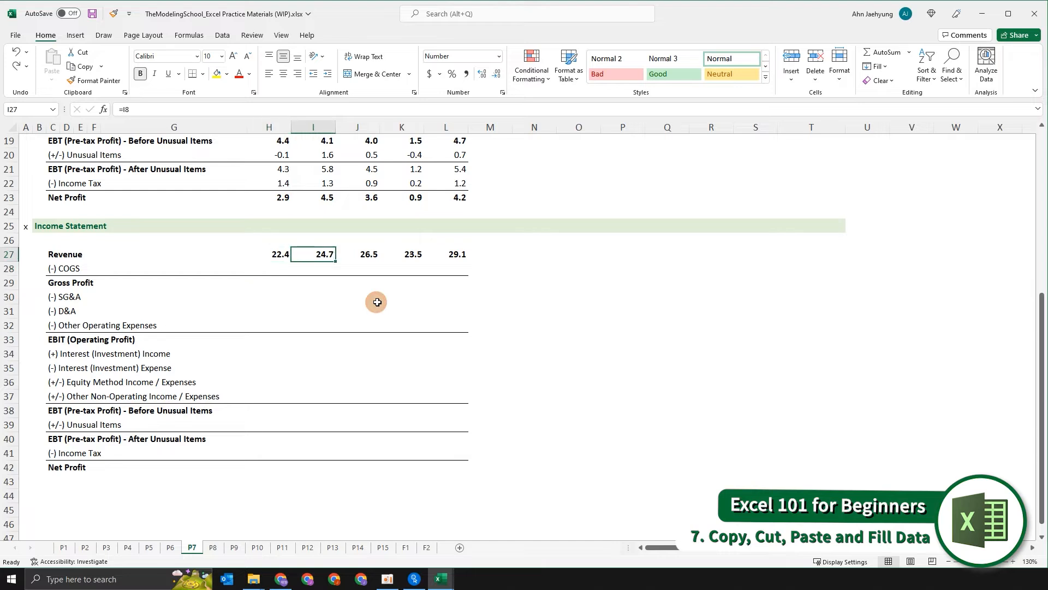
pyautogui.press('Right')
pyautogui.hotkey('ctrl', 'c')
pyautogui.press('Down')
pyautogui.press('Down')
pyautogui.press('Down')
pyautogui.press('Right')
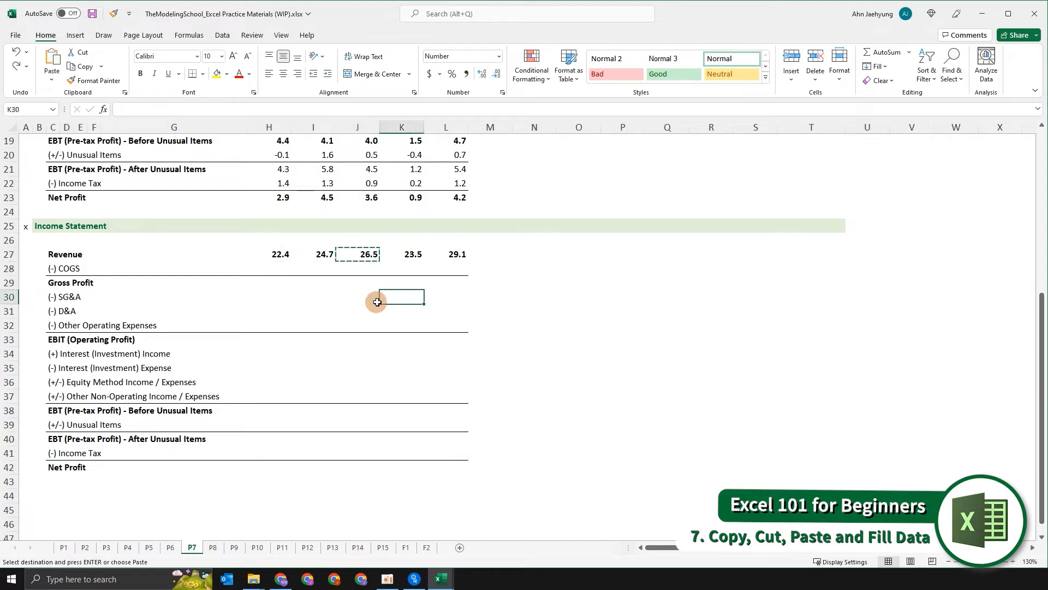
pyautogui.hotkey('ctrl', 'v')
pyautogui.press('Escape')
pyautogui.scroll(3, 378, 301)
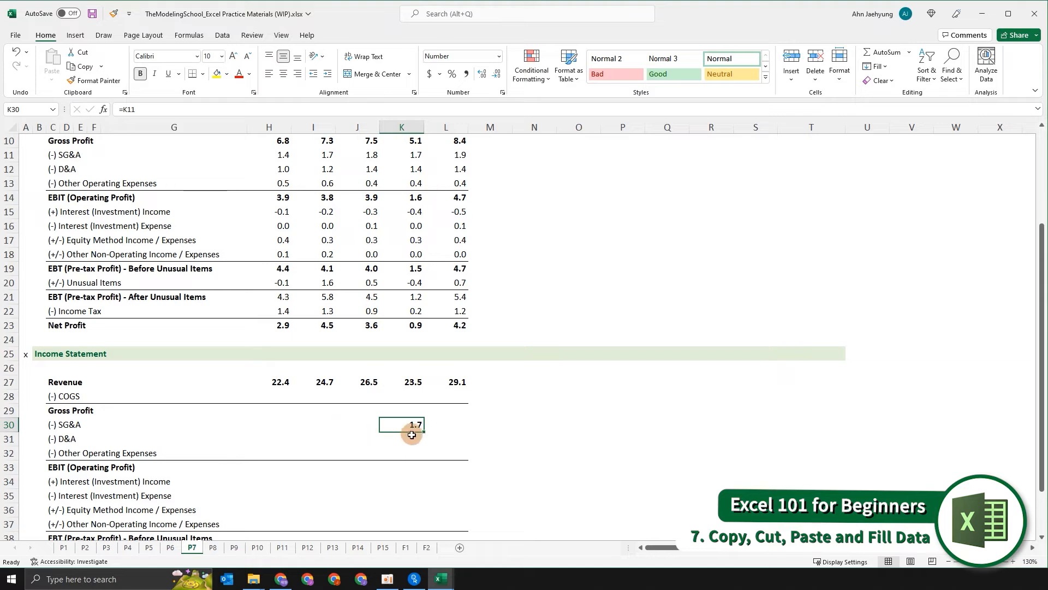
pyautogui.hotkey('ctrl', 'z')
pyautogui.press('Escape')
# - Open the 2021A revenue formula to inspect which original cell it references
pyautogui.press('Up')
pyautogui.press('Up')
pyautogui.press('Up')
pyautogui.hotkey('shift', 'Left')
pyautogui.hotkey('shift', 'Left')
pyautogui.hotkey('shift', 'Left')
pyautogui.press('Right')
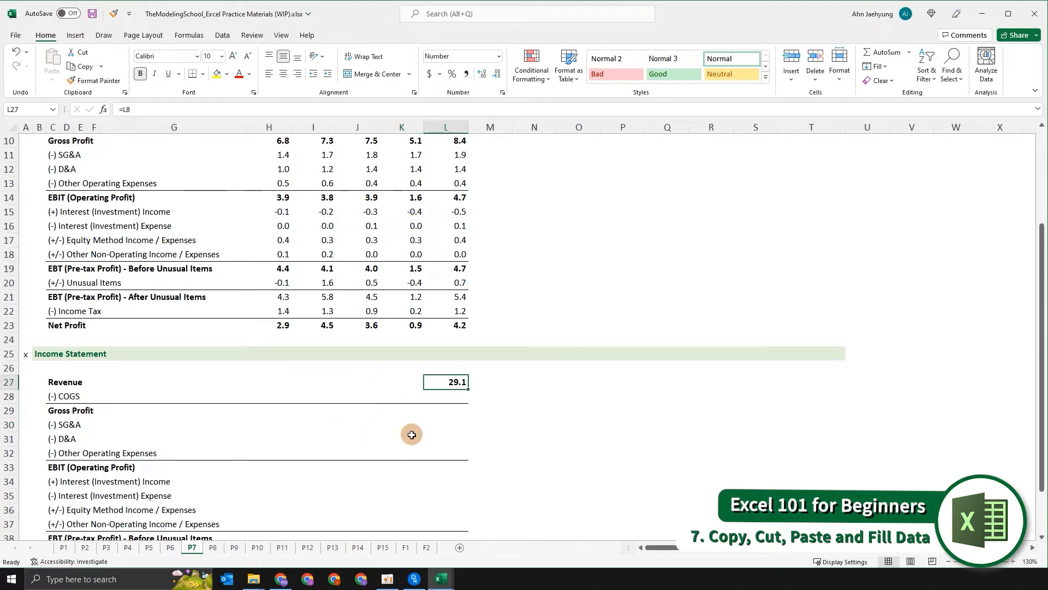
pyautogui.press('F2')
pyautogui.scroll(3, 491, 426)
pyautogui.scroll(-1, 442, 323)
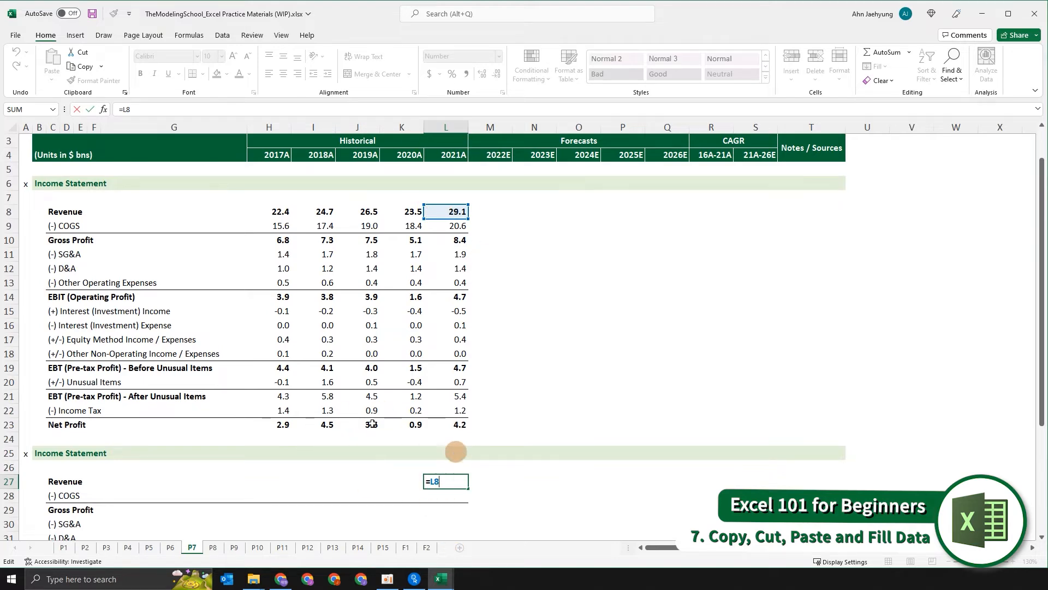
# - Link the second statement's 2021A revenue cell to the original 2021A revenue and copy it across 2017A–2020A
pyautogui.scroll(-2, 453, 459)
pyautogui.hotkey('ctrl', 'Return')
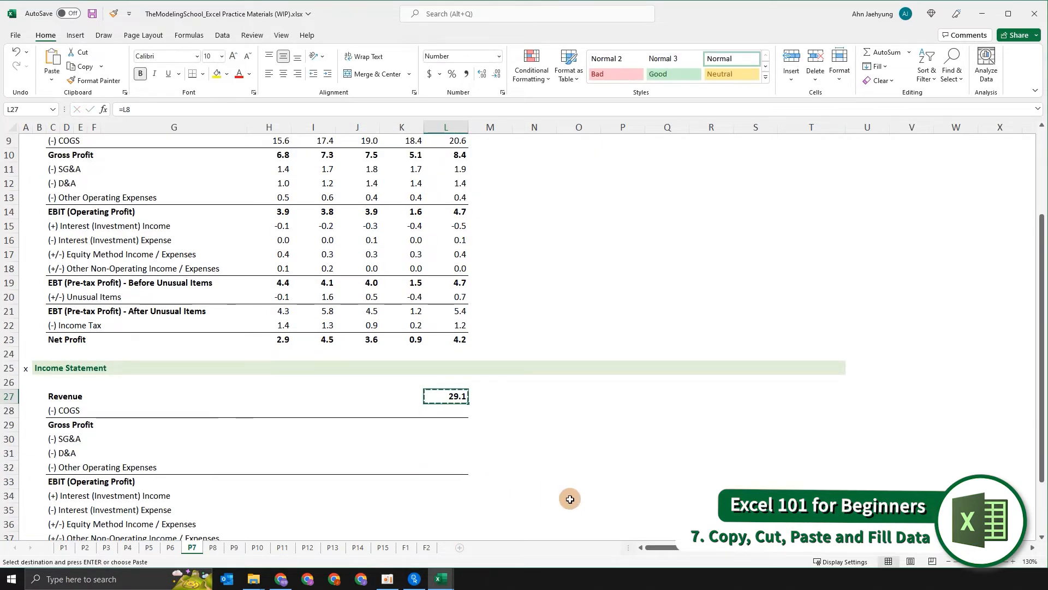
pyautogui.hotkey('shift', 'Left')
pyautogui.hotkey('shift', 'Left')
pyautogui.hotkey('shift', 'Left')
pyautogui.hotkey('shift', 'Left')
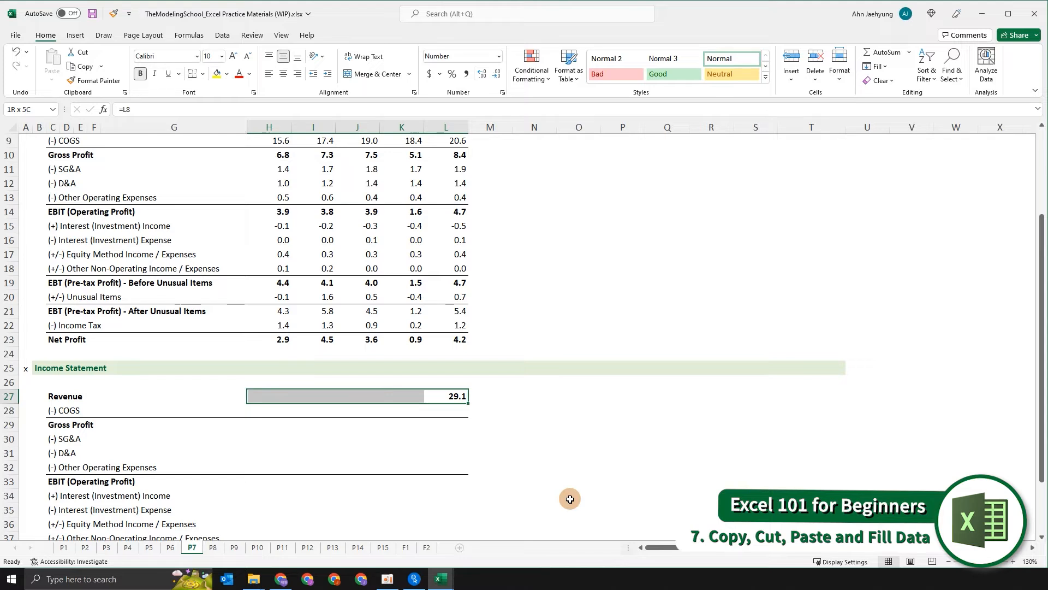
pyautogui.press('Left')
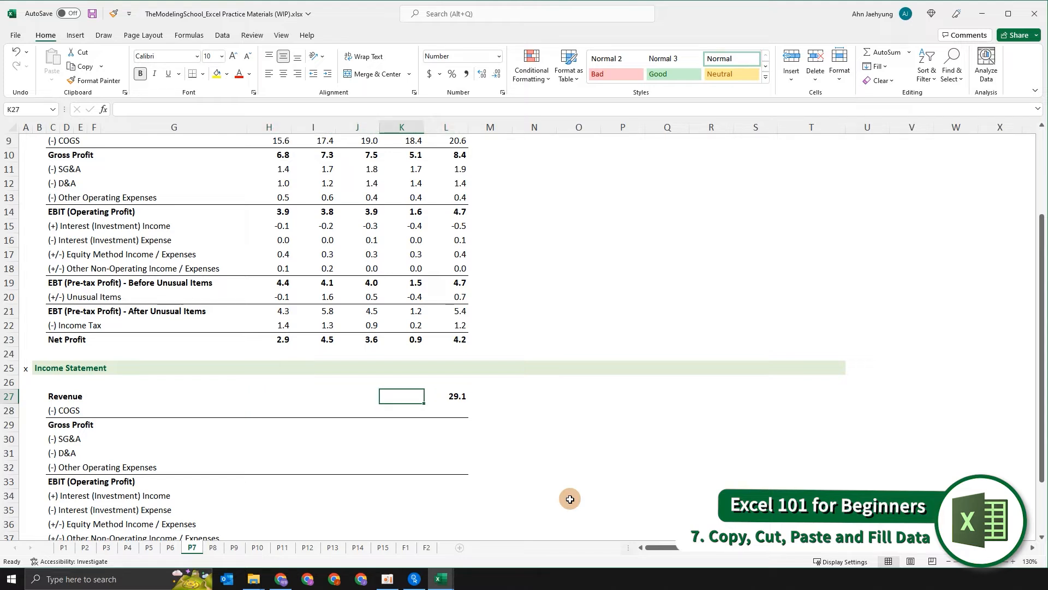
pyautogui.press('Right')
pyautogui.hotkey('ctrl', 'c')
pyautogui.press('Left')
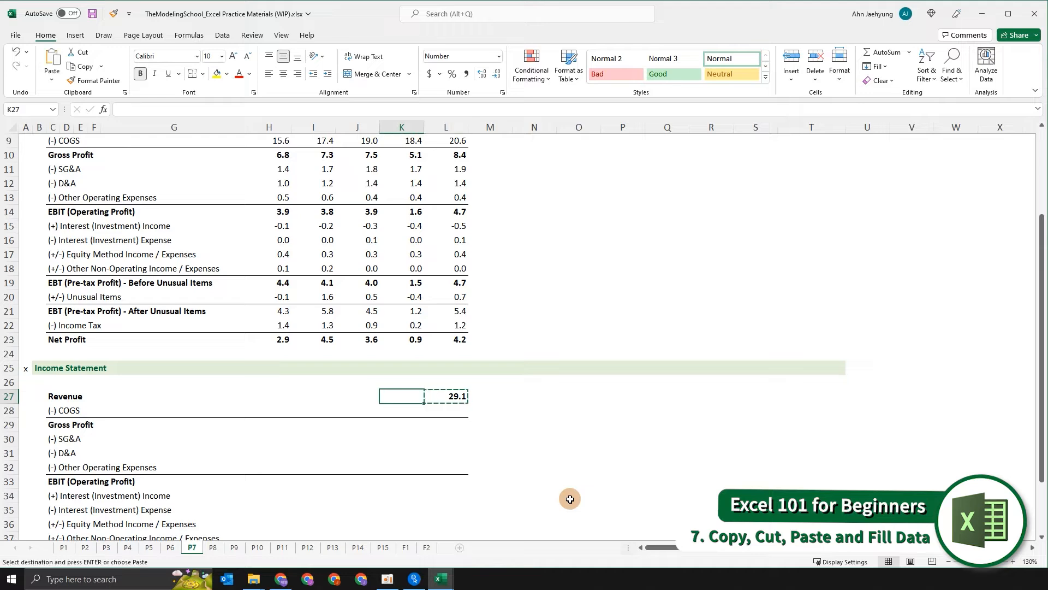
pyautogui.hotkey('shift', 'Left')
pyautogui.hotkey('shift', 'Left')
pyautogui.hotkey('shift', 'Left')
pyautogui.hotkey('ctrl', 'v')
pyautogui.press('Escape')
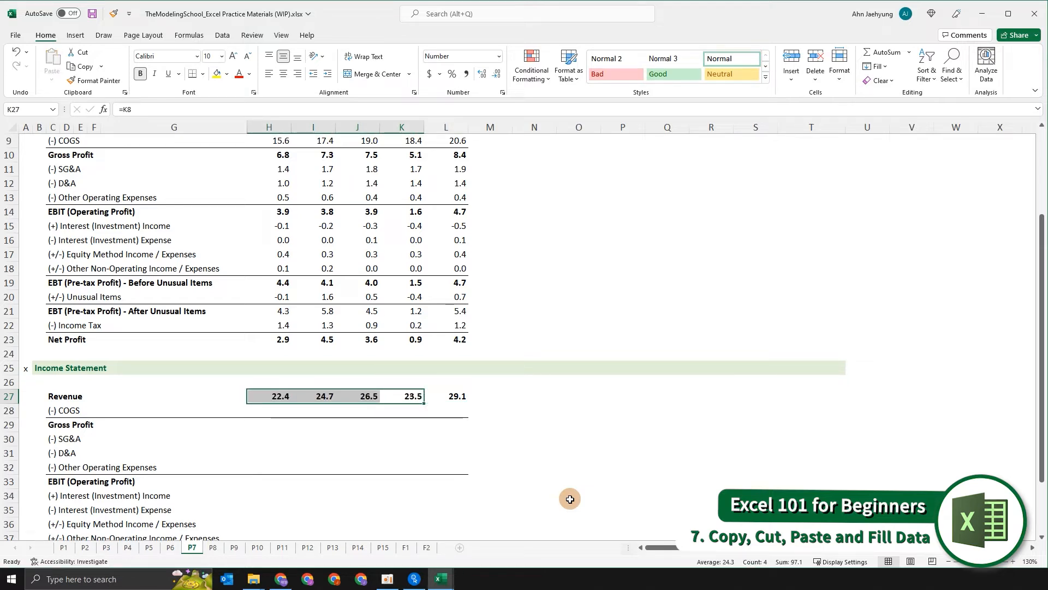
# - Open the 2019A linked revenue formula to inspect which original cell it references
pyautogui.press('Left')
pyautogui.press('F2')
pyautogui.scroll(3, 570, 498)
pyautogui.press('Escape')
pyautogui.scroll(-4, 570, 487)
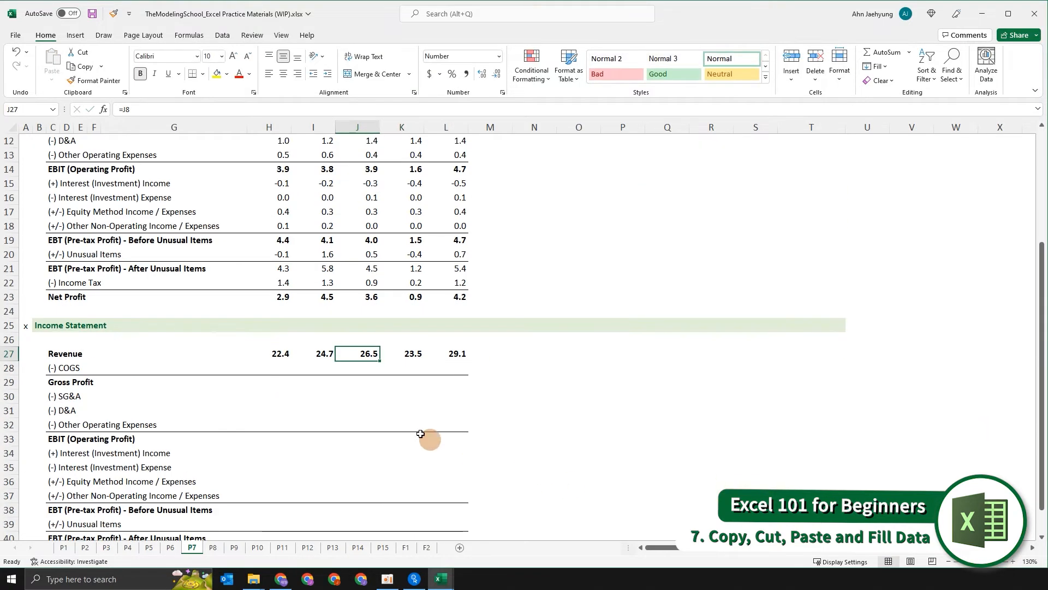
# - Copy the 2021A linked revenue formula into the 2021A Other Operating Expenses cell
pyautogui.click(457, 354)
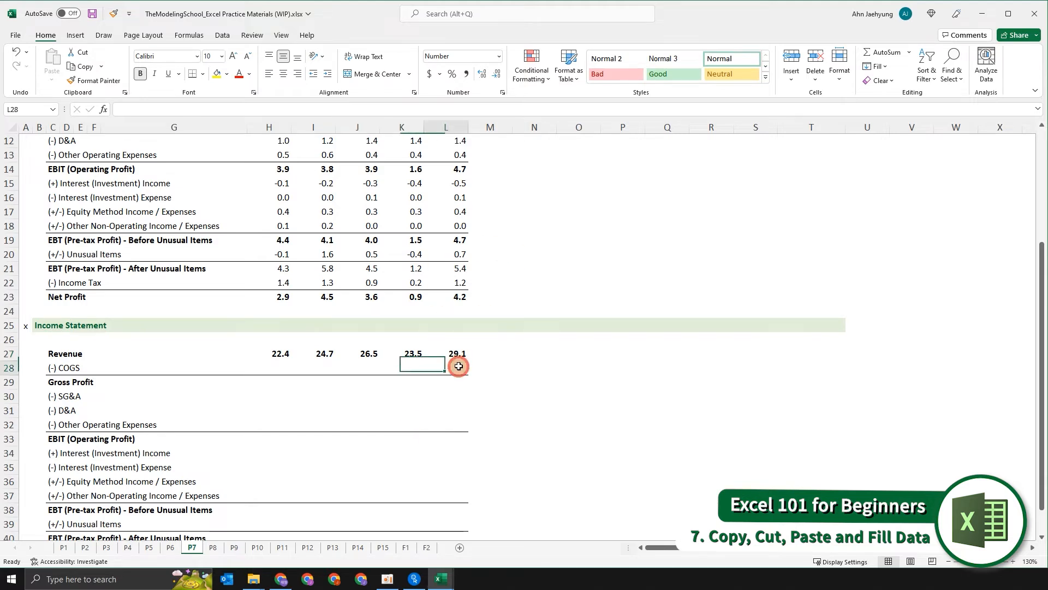
pyautogui.hotkey('ctrl', 'c')
pyautogui.click(453, 425)
pyautogui.hotkey('ctrl', 'v')
pyautogui.press('Escape')
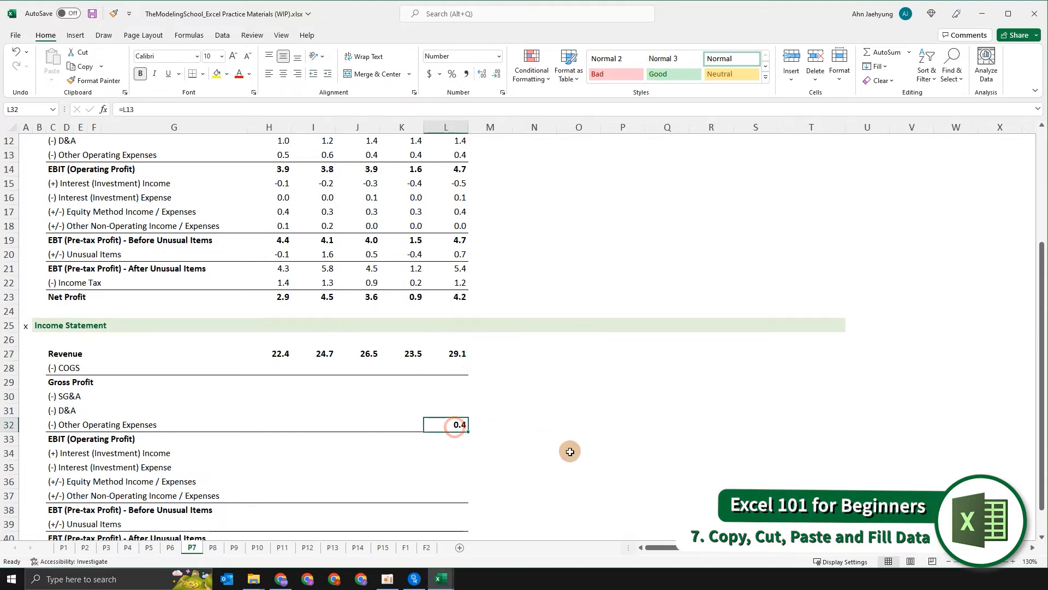
# - Copy the Other Operating Expenses formula up into the 2021A Gross Profit to D&A cells, then clear the four cells
pyautogui.hotkey('shift', 'Up')
pyautogui.hotkey('shift', 'Up')
pyautogui.hotkey('shift', 'Up')
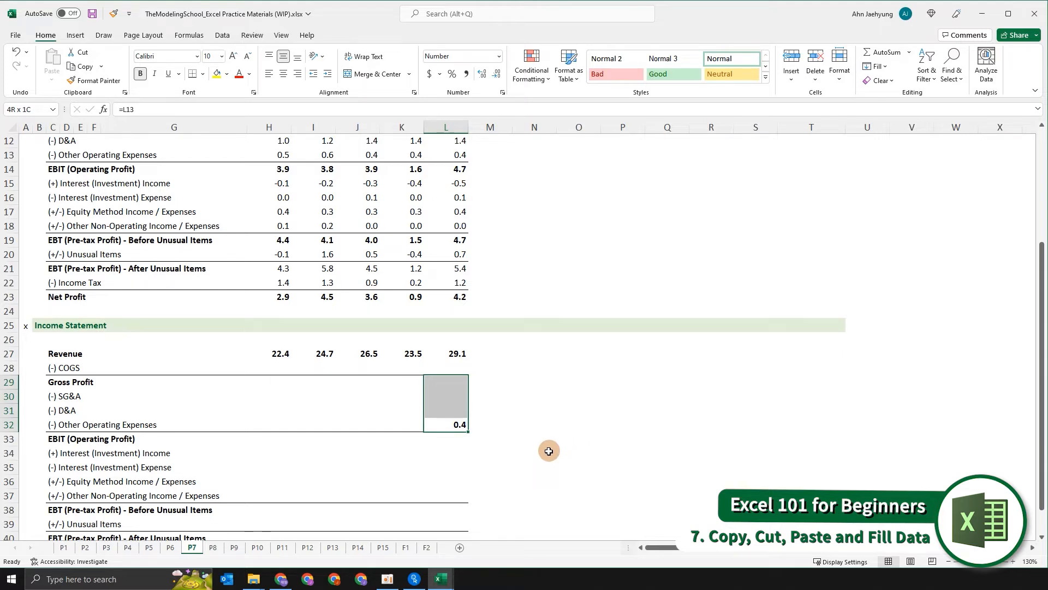
pyautogui.hotkey('shift', 'Down')
pyautogui.hotkey('shift', 'Down')
pyautogui.hotkey('shift', 'Down')
pyautogui.hotkey('ctrl', 'c')
pyautogui.press('Up')
pyautogui.hotkey('shift', 'Up')
pyautogui.hotkey('shift', 'Up')
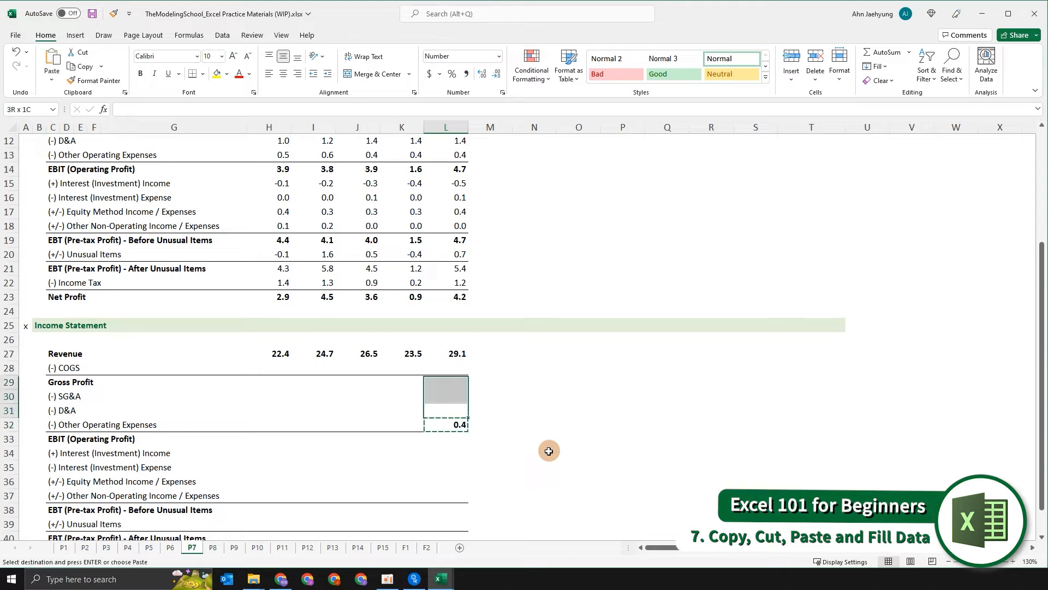
pyautogui.hotkey('ctrl', 'v')
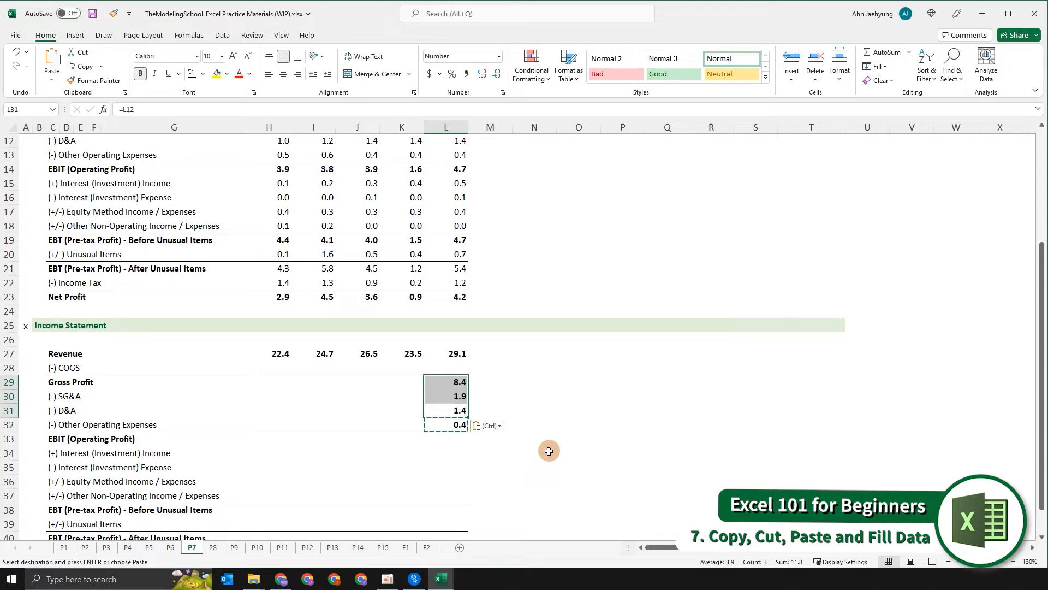
pyautogui.press('Delete')
pyautogui.press('Down')
pyautogui.press('Delete')
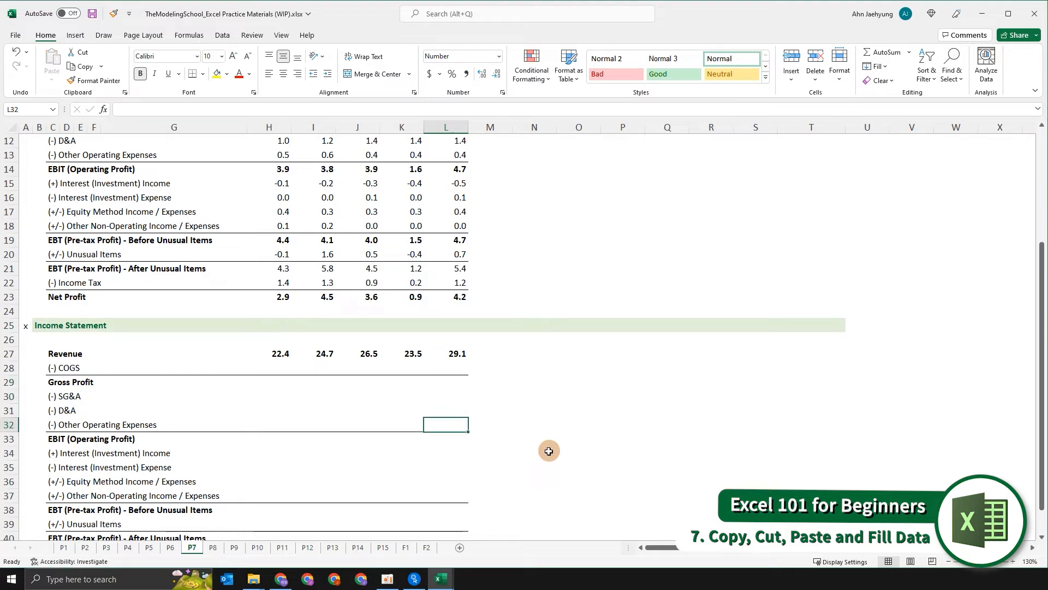
# - Clear the 2018A–2021A revenue cells of the second income statement
pyautogui.scroll(-2, 466, 372)
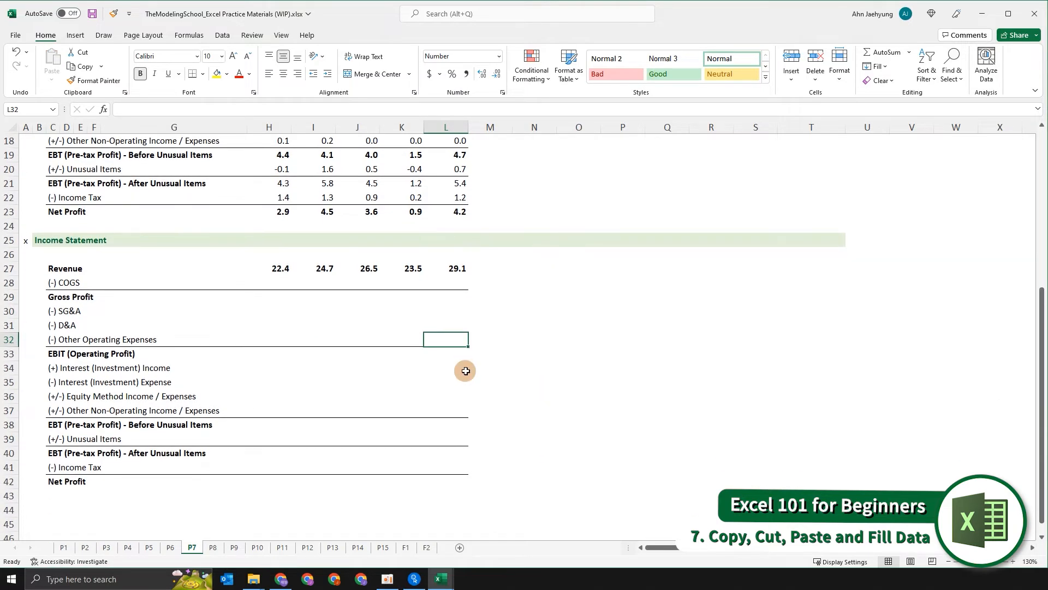
pyautogui.press('Left')
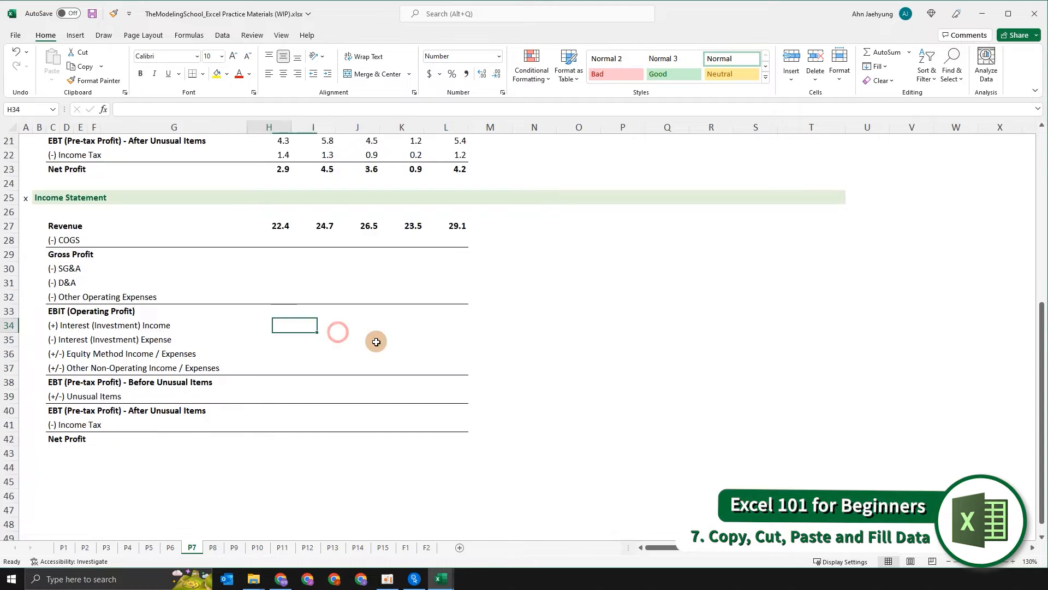
pyautogui.press('Up')
pyautogui.press('Up')
pyautogui.press('Up')
pyautogui.press('Up')
pyautogui.press('Up')
pyautogui.press('Up')
pyautogui.press('Up')
pyautogui.press('Right')
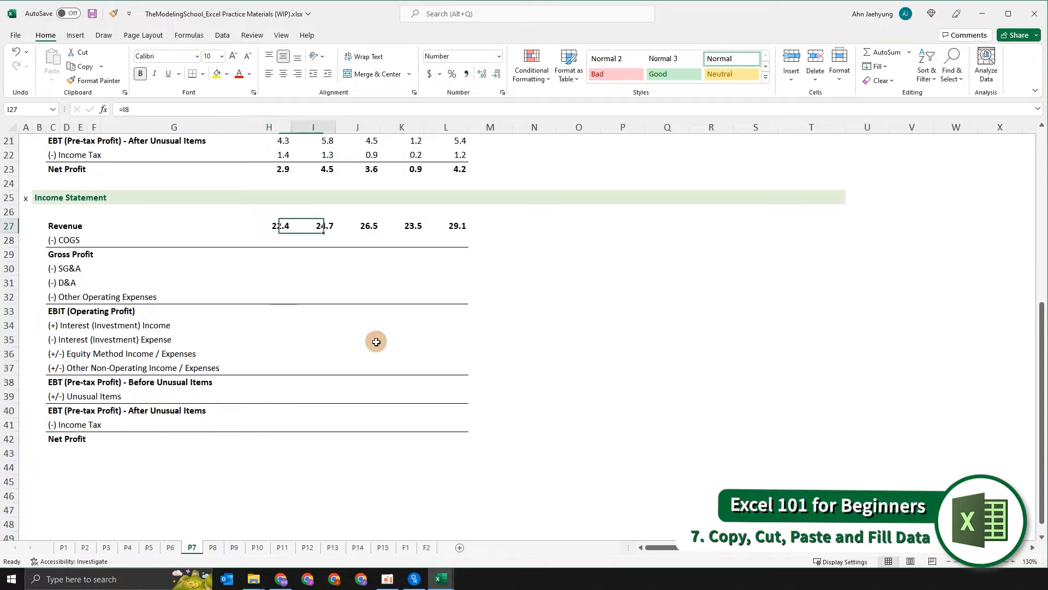
pyautogui.hotkey('ctrl', 'shift', 'Right')
pyautogui.press('Delete')
pyautogui.press('Left')
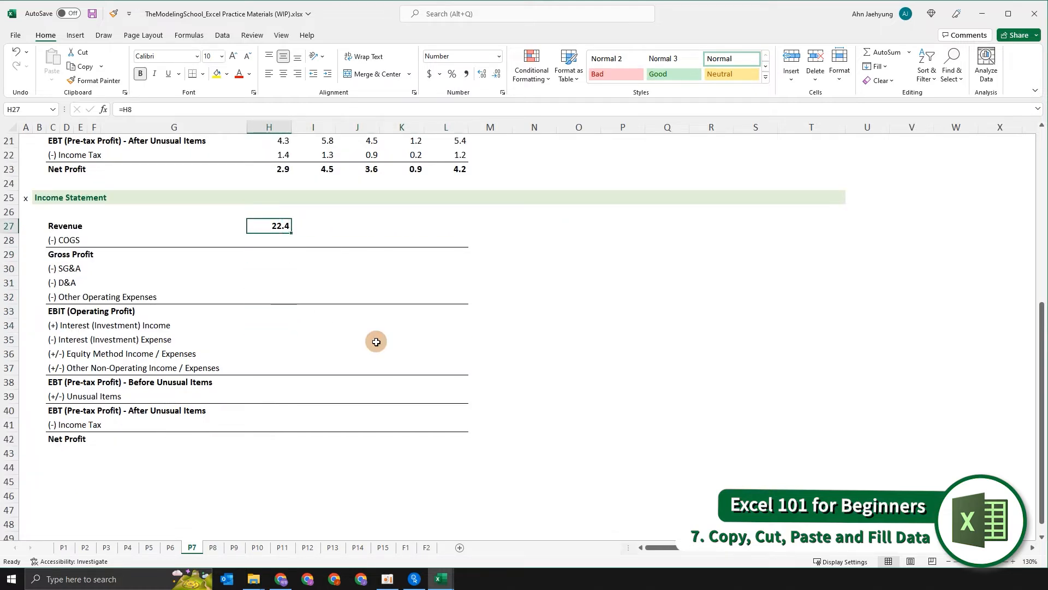
# - Re-enter the 2017A revenue cell as a reference to the original 2017A revenue, =H8
pyautogui.hotkey('shift', 'Right')
pyautogui.hotkey('shift', 'Right')
pyautogui.hotkey('shift', 'Left')
pyautogui.hotkey('shift', 'Left')
pyautogui.press('Delete')
pyautogui.write('=')
pyautogui.press('Up')
pyautogui.press('Up')
pyautogui.press('Up')
pyautogui.press('Up')
pyautogui.press('Up')
pyautogui.press('Up')
pyautogui.press('Up')
pyautogui.press('Up')
pyautogui.press('Up')
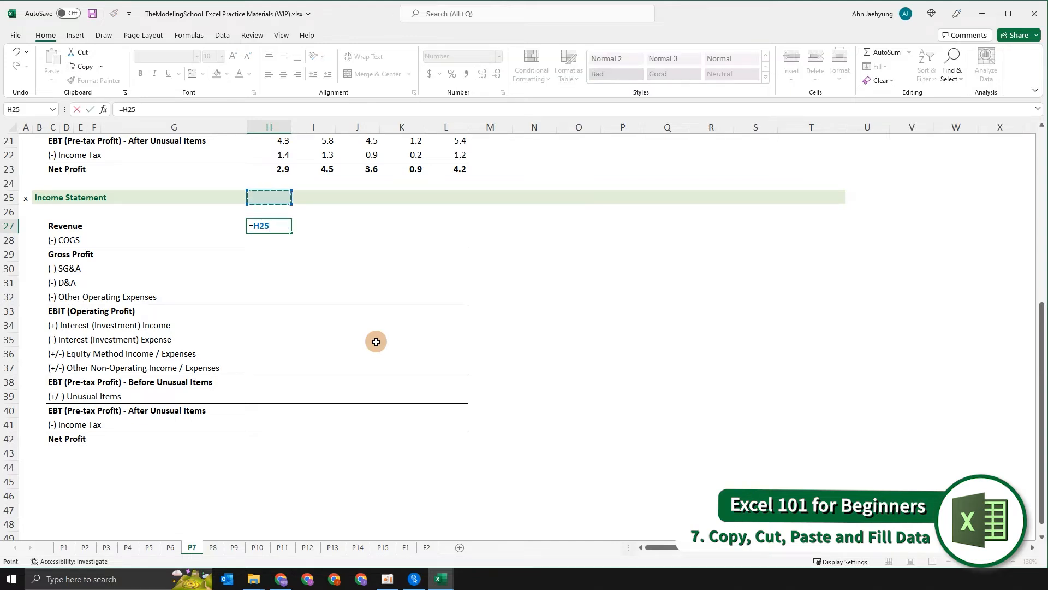
pyautogui.press('Up')
pyautogui.press('Up')
pyautogui.press('Up')
pyautogui.press('Up')
pyautogui.press('Up')
pyautogui.press('Up')
pyautogui.press('Up')
pyautogui.press('Up')
pyautogui.press('Up')
pyautogui.press('Up')
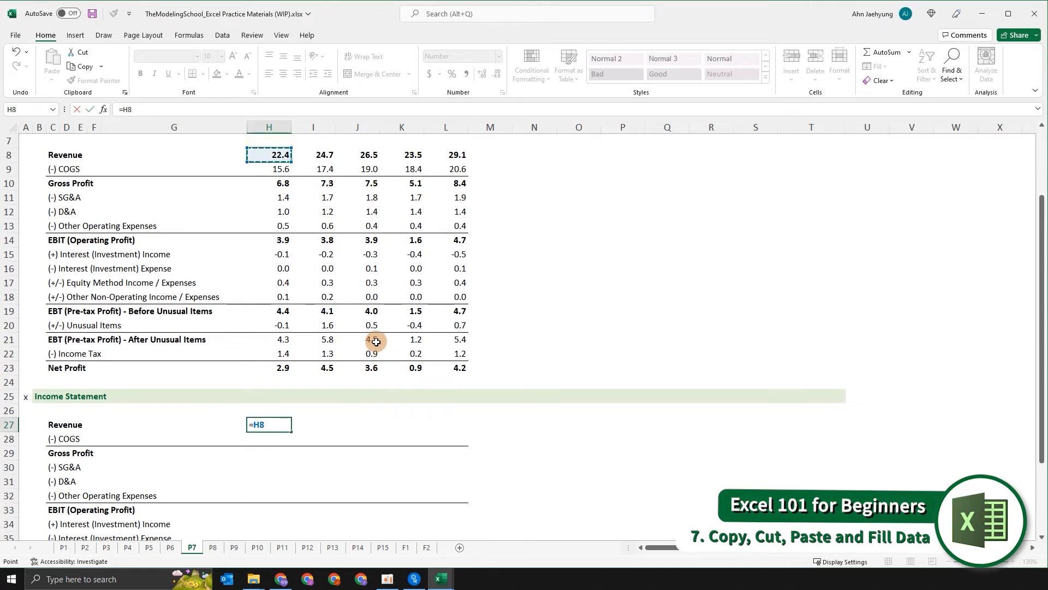
pyautogui.scroll(3, 357, 337)
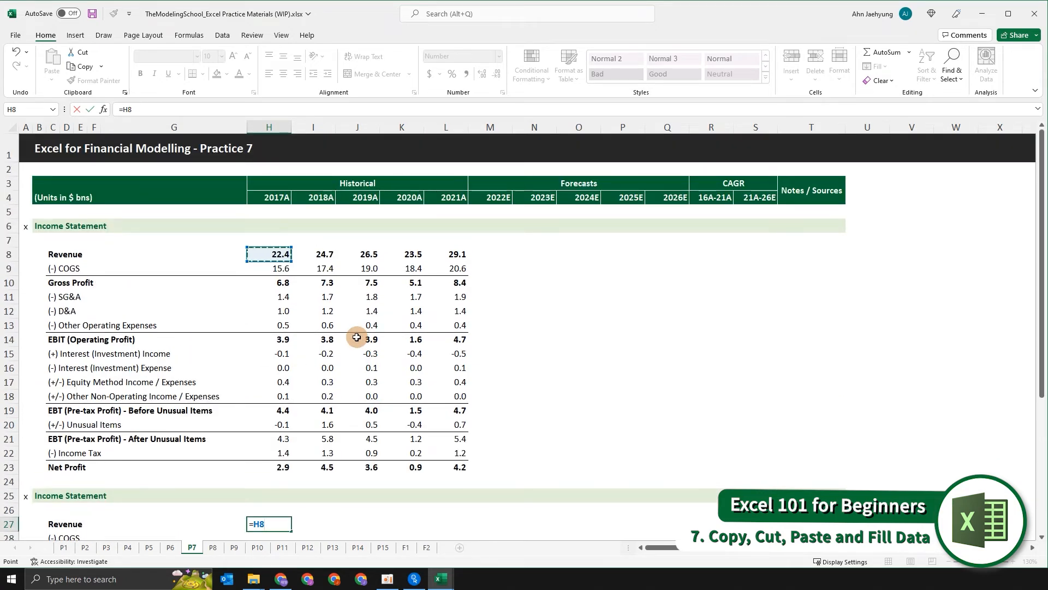
pyautogui.press('Return')
# - Fill the 2017A revenue formula right across the 2018A–2021A revenue cells
pyautogui.scroll(-6, 381, 381)
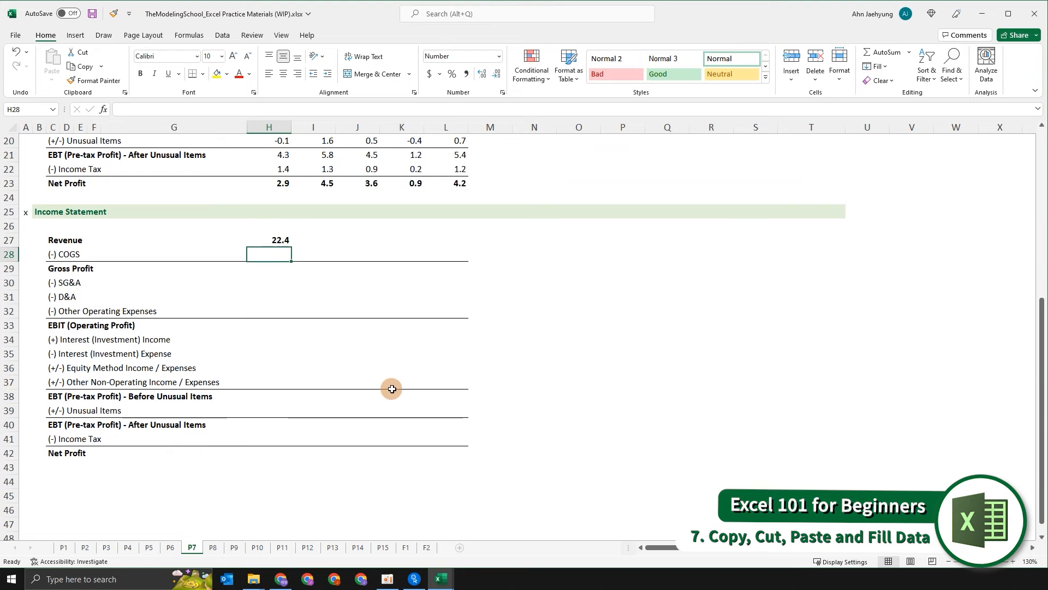
pyautogui.press('Up')
pyautogui.hotkey('shift', 'Right')
pyautogui.hotkey('shift', 'Right')
pyautogui.hotkey('shift', 'Right')
pyautogui.hotkey('shift', 'Right')
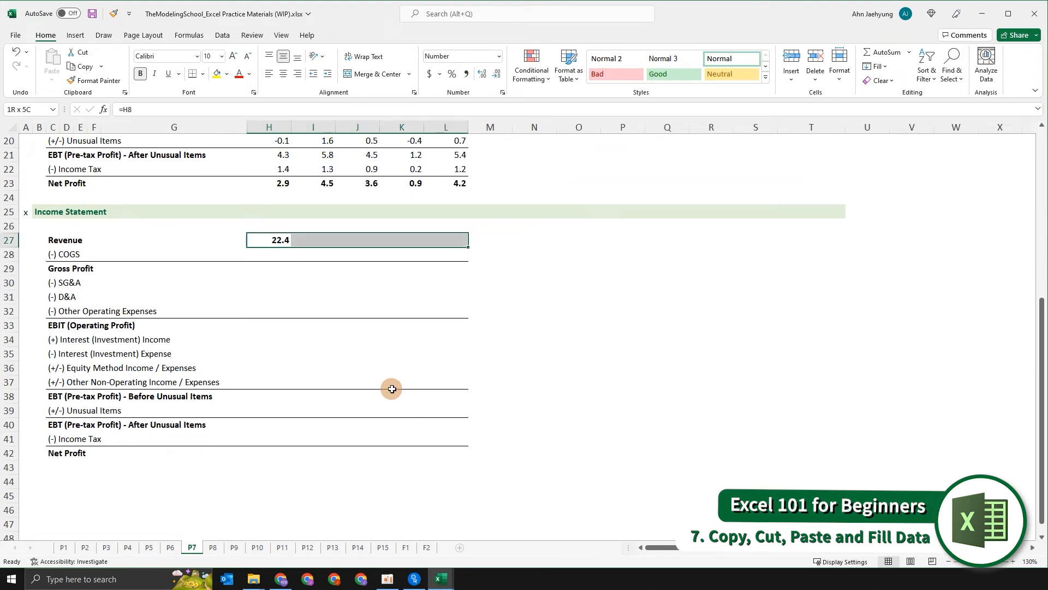
pyautogui.hotkey('ctrl', 'r')
# - Fill the revenue formulas down through Net Profit for all five historical years
pyautogui.hotkey('shift', 'Down')
pyautogui.hotkey('shift', 'Down')
pyautogui.hotkey('shift', 'Down')
pyautogui.hotkey('shift', 'Down')
pyautogui.hotkey('shift', 'Down')
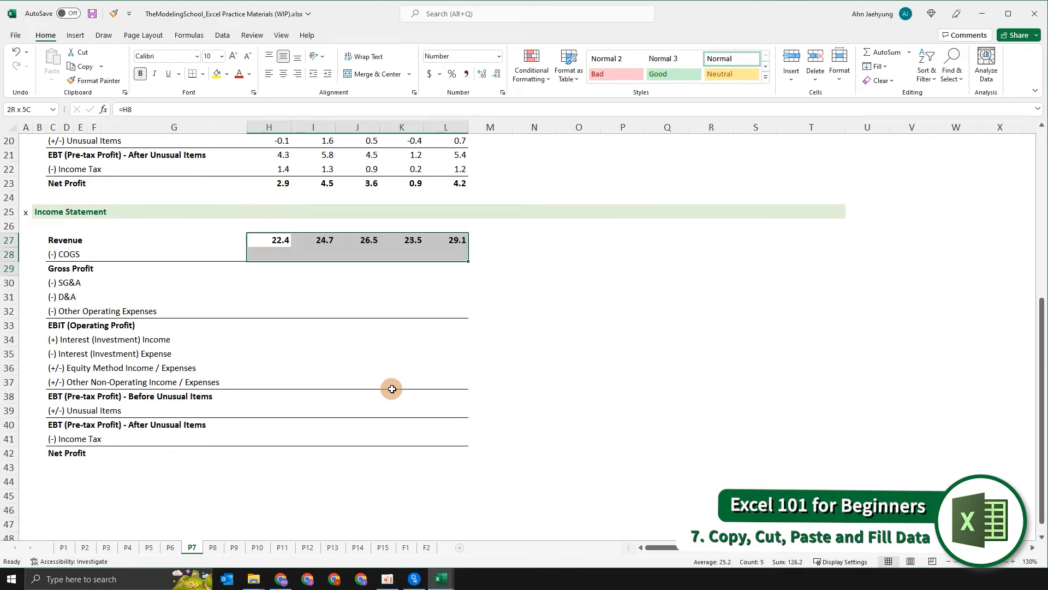
pyautogui.hotkey('shift', 'Down')
pyautogui.hotkey('shift', 'Down')
pyautogui.hotkey('shift', 'Down')
pyautogui.hotkey('shift', 'Down')
pyautogui.hotkey('shift', 'Down')
pyautogui.hotkey('shift', 'Down')
pyautogui.hotkey('shift', 'Down')
pyautogui.hotkey('shift', 'Down')
pyautogui.hotkey('shift', 'Down')
pyautogui.hotkey('shift', 'Down')
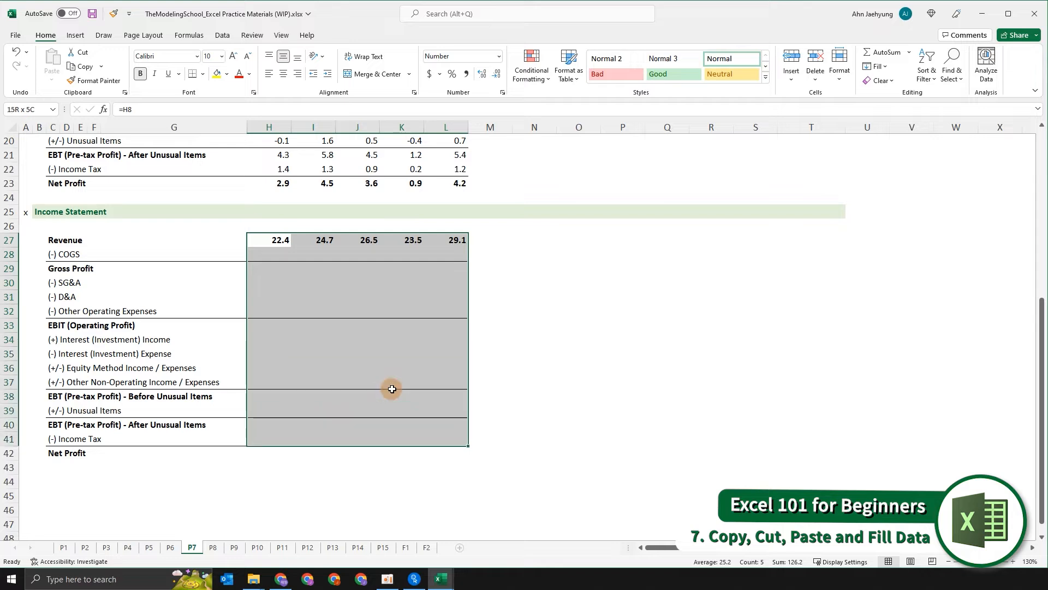
pyautogui.hotkey('ctrl', 'd')
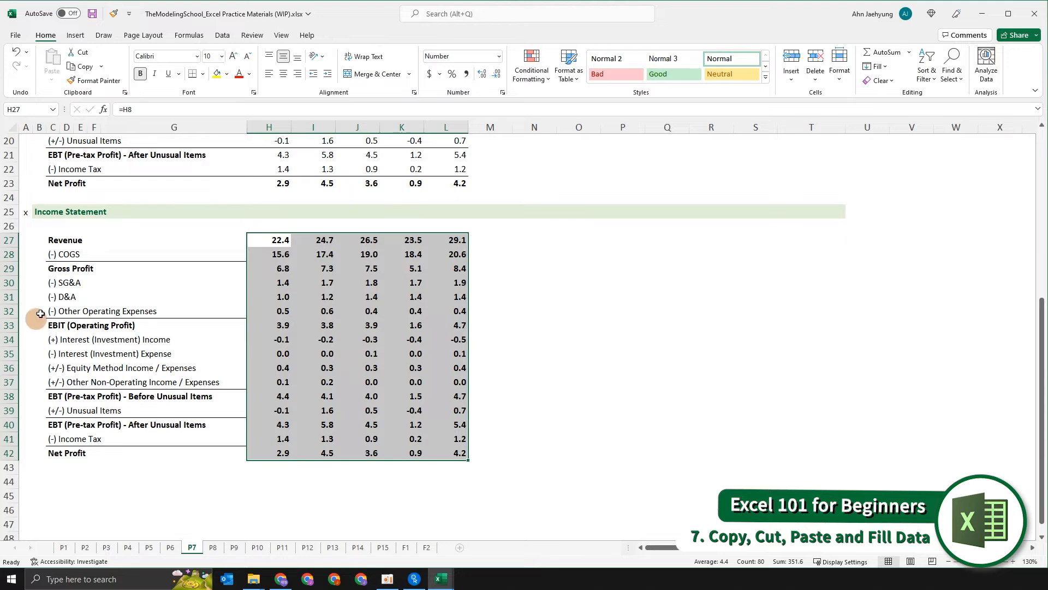
# - Review the linked second income statement against the original figures
pyautogui.scroll(3, 402, 359)
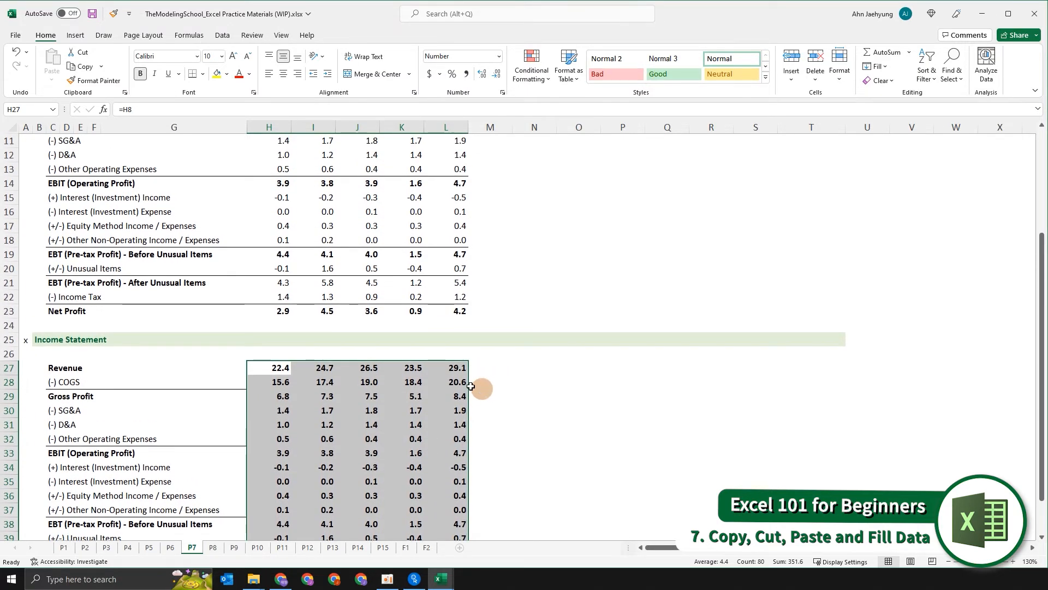
pyautogui.click(521, 343)
pyautogui.hotkey('ctrl', 'Left')
pyautogui.hotkey('ctrl', 'Home')
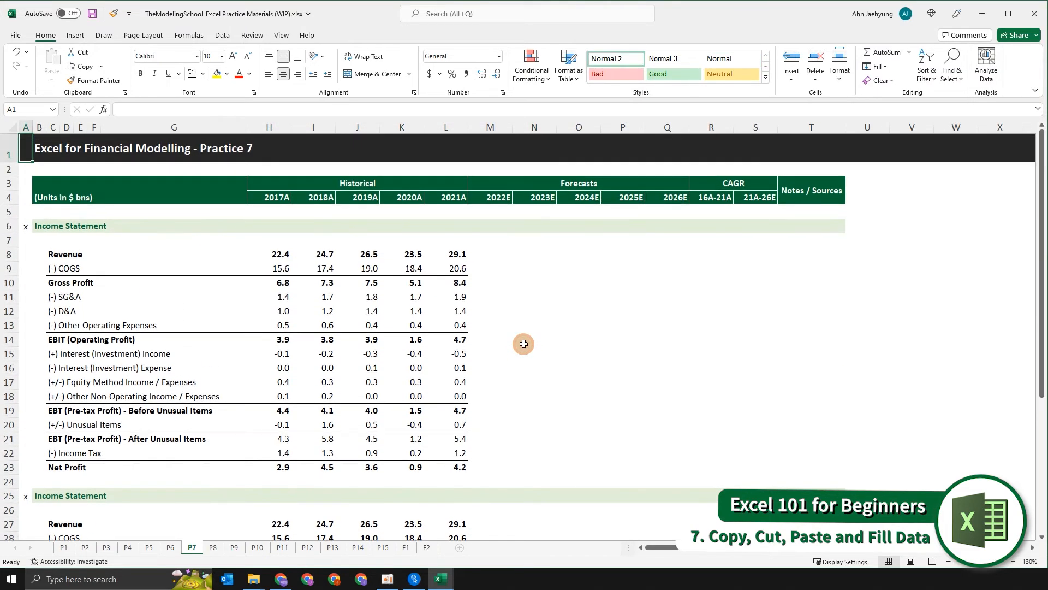
pyautogui.scroll(-3, 423, 343)
pyautogui.scroll(-3, 431, 366)
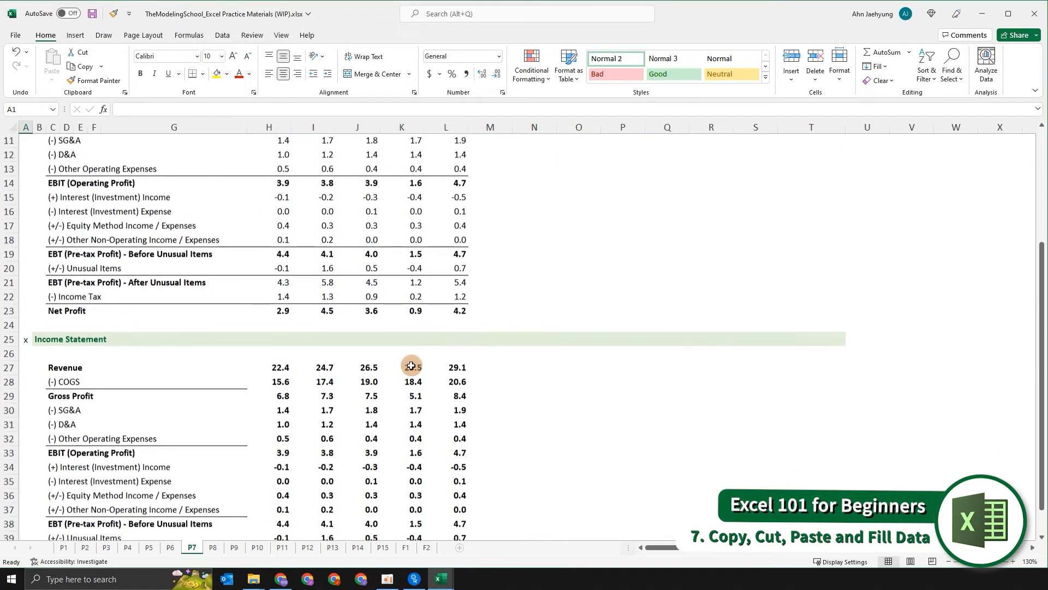
pyautogui.click(204, 344)
pyautogui.press('Left')
pyautogui.press('Left')
pyautogui.press('Left')
pyautogui.press('Left')
pyautogui.press('Left')
pyautogui.press('Left')
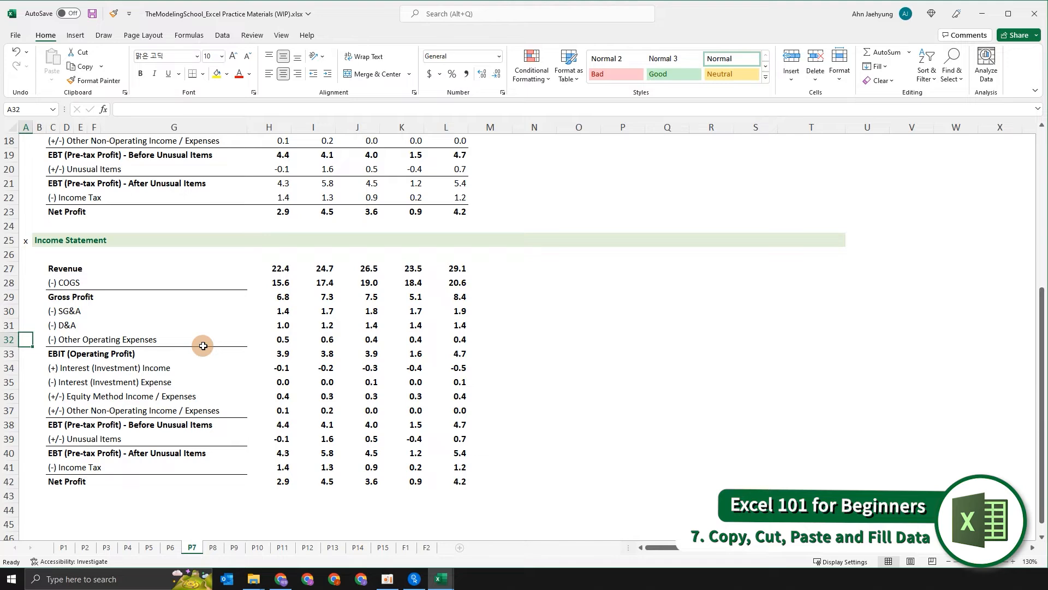
pyautogui.scroll(3, 248, 326)
pyautogui.scroll(3, 219, 311)
pyautogui.scroll(-3, 205, 328)
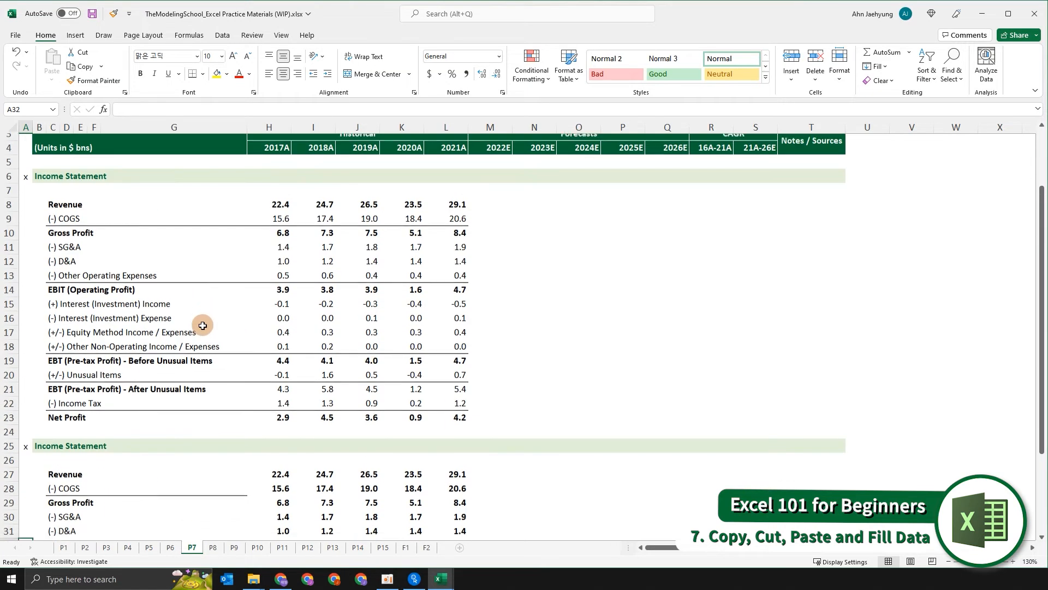
pyautogui.press('Up')
pyautogui.press('Up')
pyautogui.press('Up')
pyautogui.press('Up')
pyautogui.press('Up')
pyautogui.press('Up')
pyautogui.press('Up')
pyautogui.press('Up')
pyautogui.press('Up')
pyautogui.press('Up')
pyautogui.press('Up')
pyautogui.press('Up')
pyautogui.press('Up')
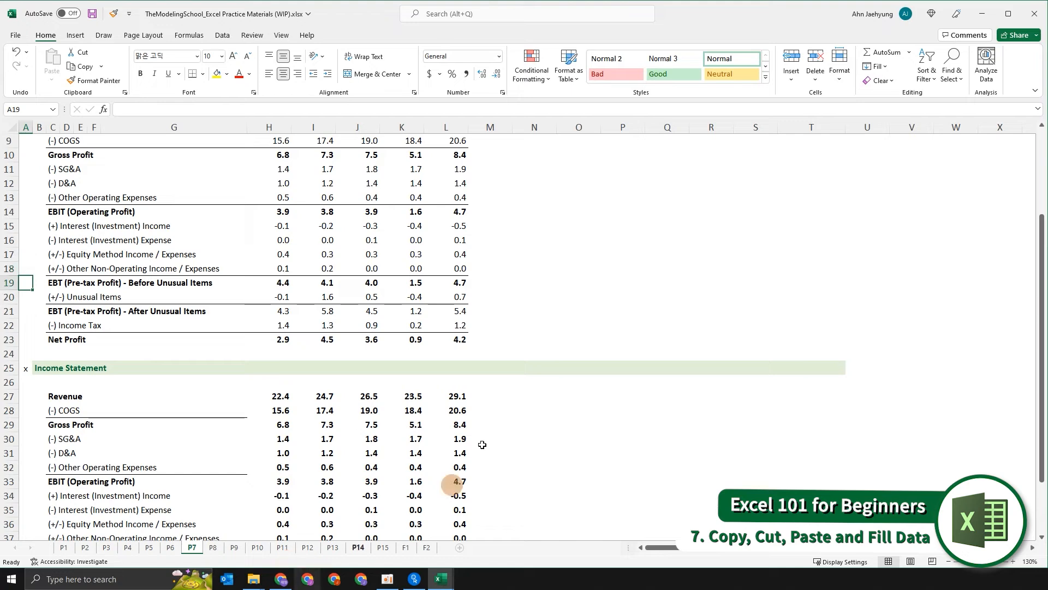
pyautogui.scroll(2, 491, 382)
pyautogui.press('Down')
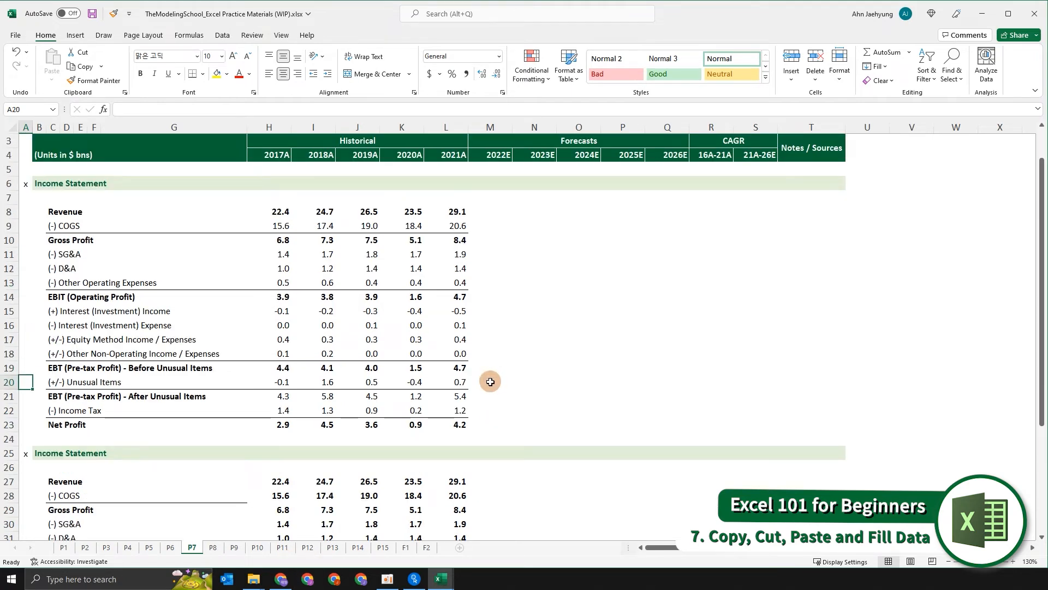
pyautogui.hotkey('shift', 'space')
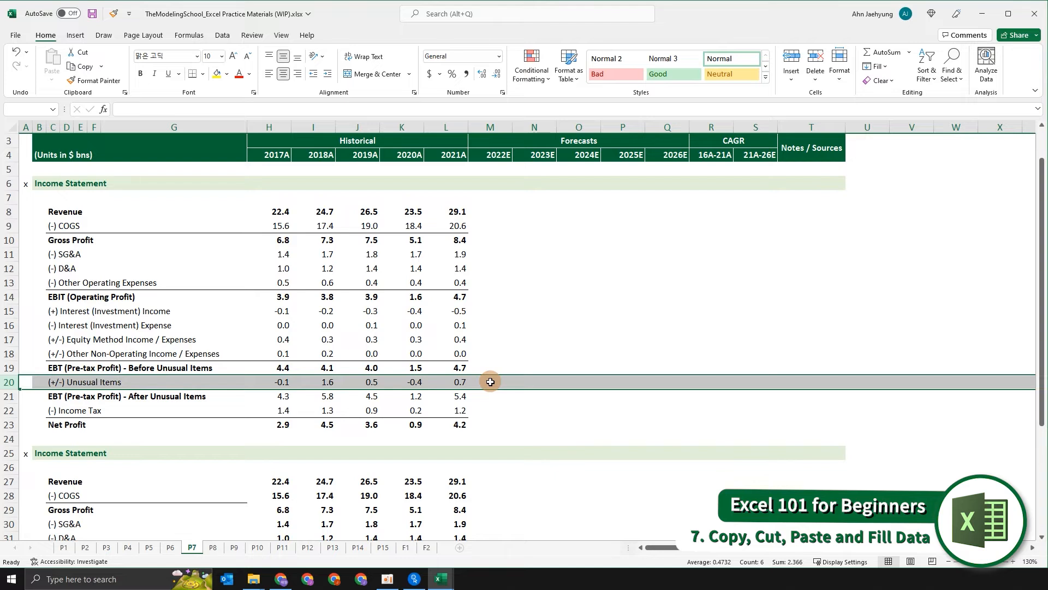
pyautogui.hotkey('ctrl', 'c')
pyautogui.press('Up')
pyautogui.press('Up')
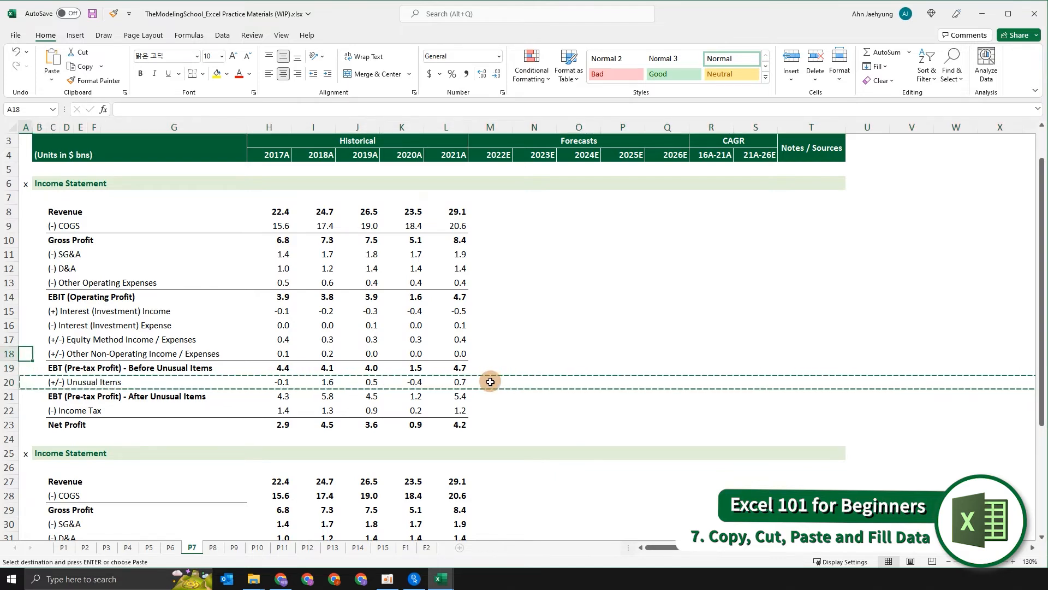
pyautogui.press('Up')
pyautogui.press('Up')
pyautogui.press('Up')
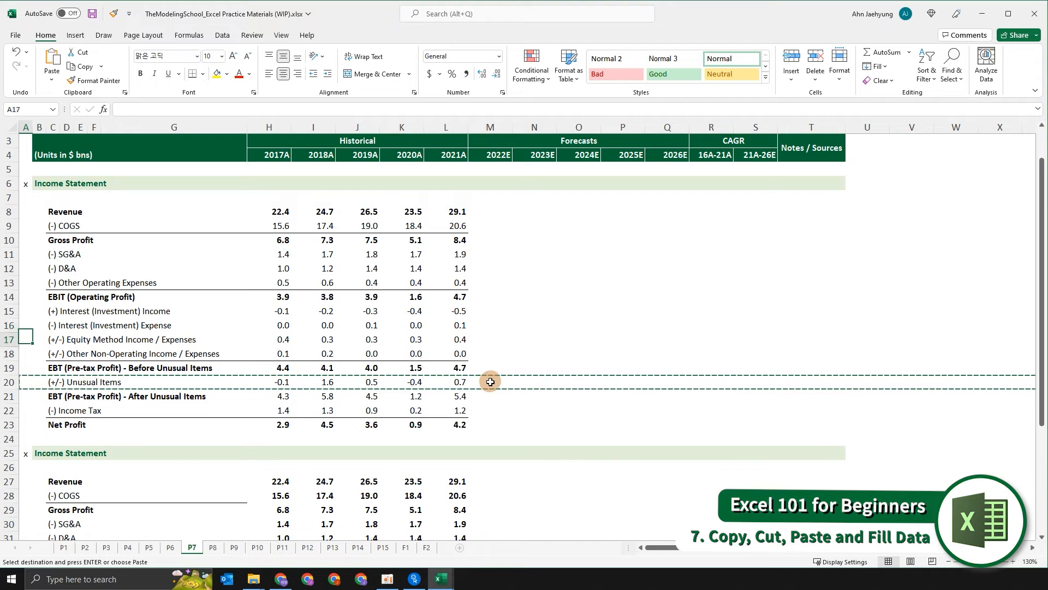
pyautogui.press('Down')
pyautogui.press('Down')
pyautogui.press('Down')
pyautogui.press('Down')
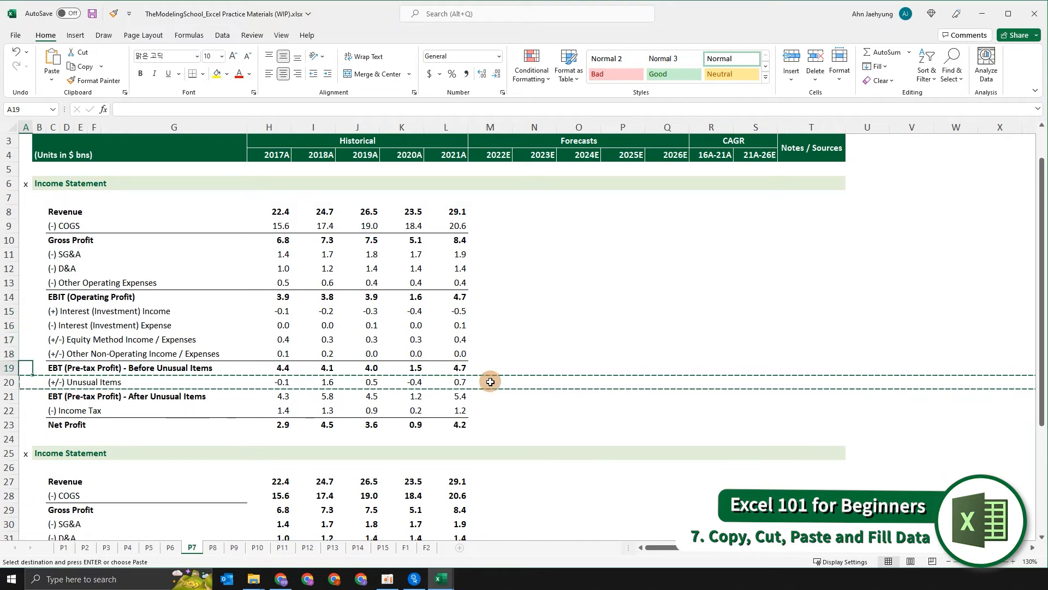
pyautogui.press('Down')
pyautogui.press('Escape')
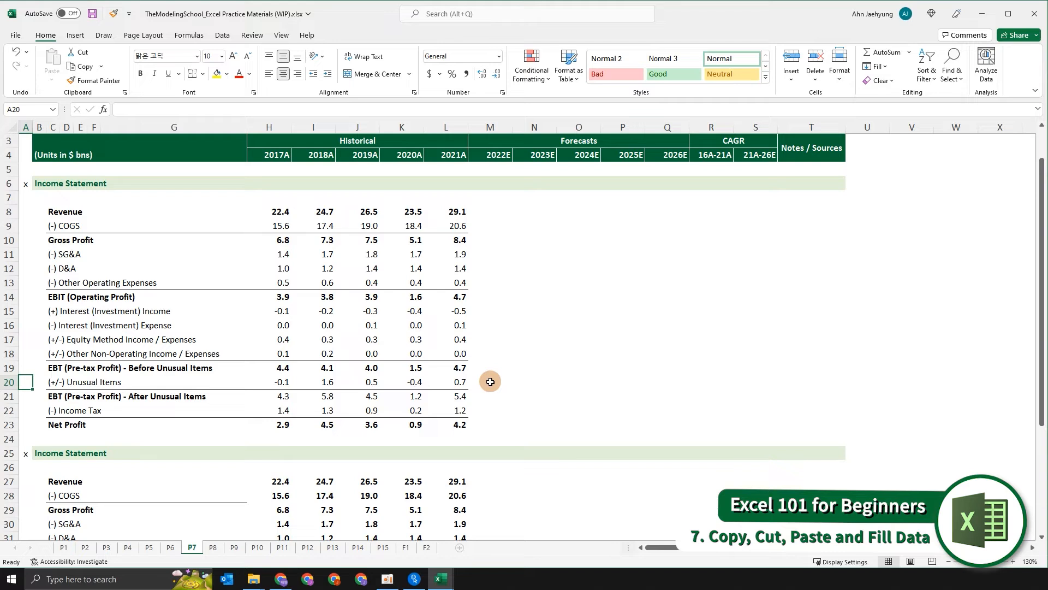
# - Insert a copy of the Unusual Items row above the Other Non-Operating Income / Expenses row, and undo the insertion
pyautogui.hotkey('shift', 'space')
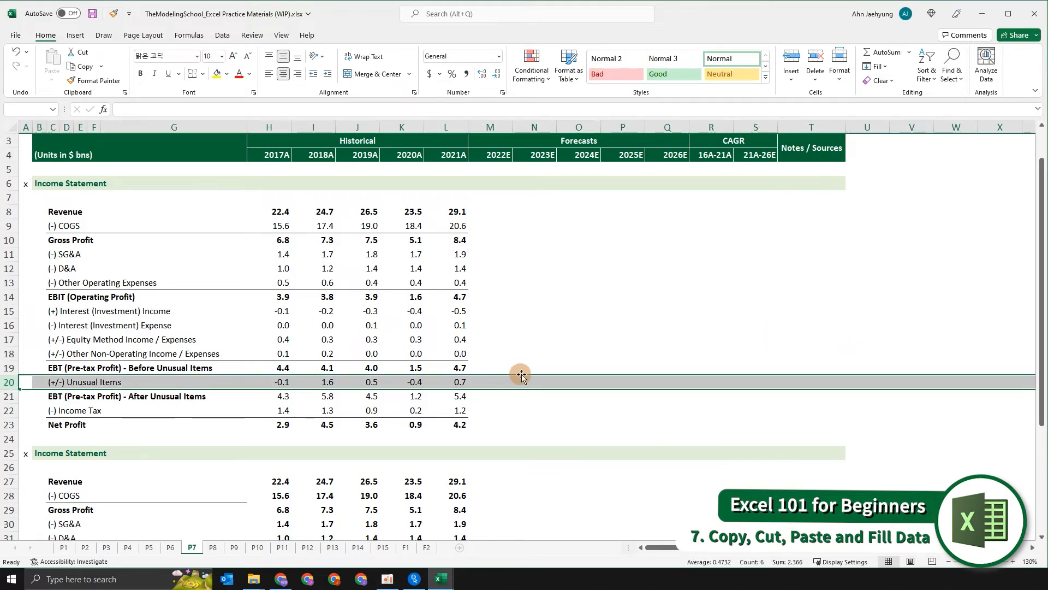
pyautogui.hotkey('ctrl', 'c')
pyautogui.press('Up')
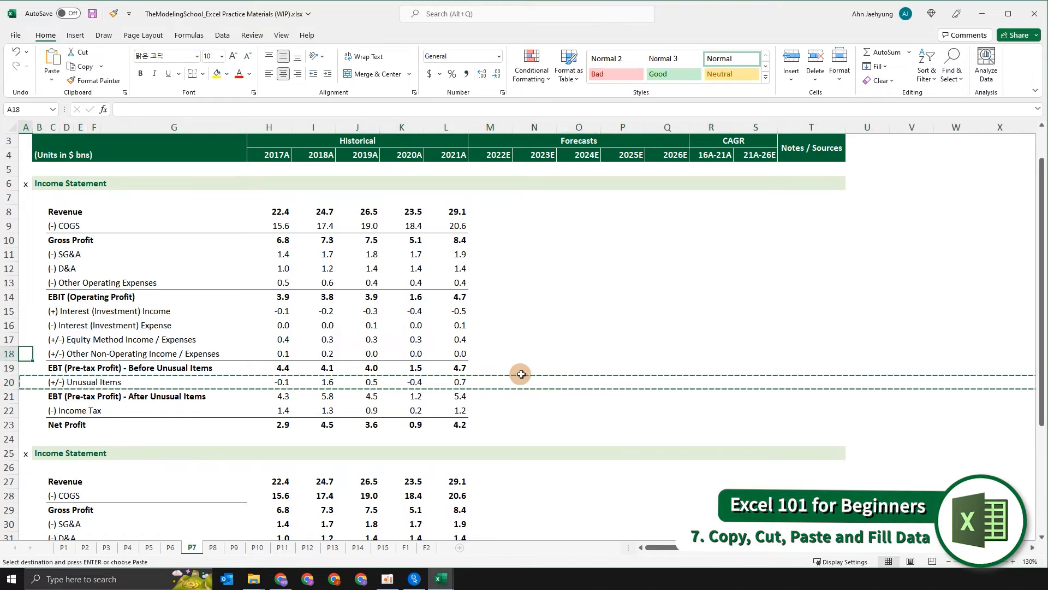
pyautogui.hotkey('ctrl', 'shift', '+')
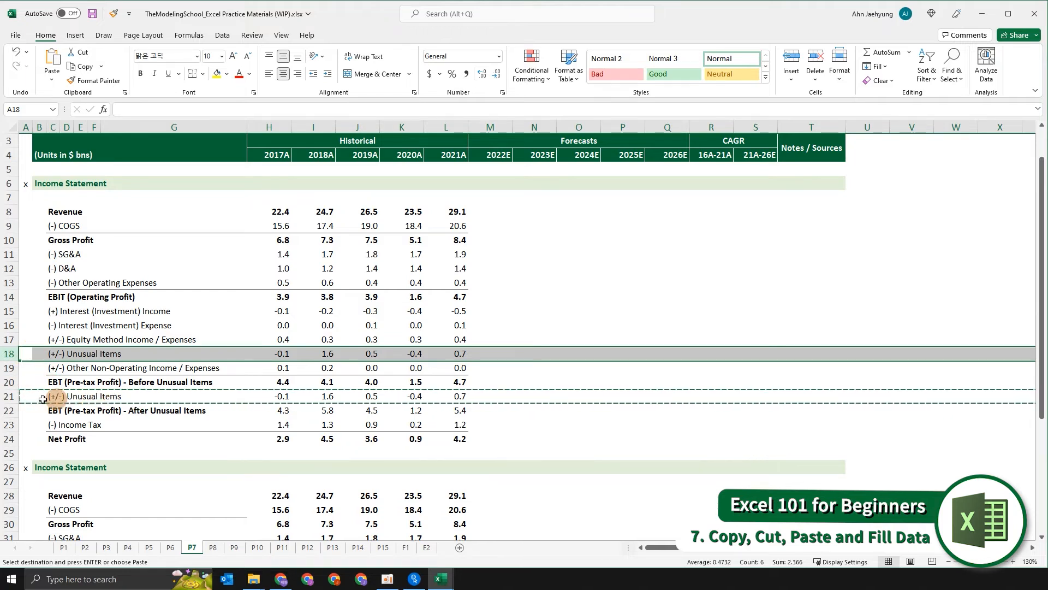
pyautogui.click(79, 345)
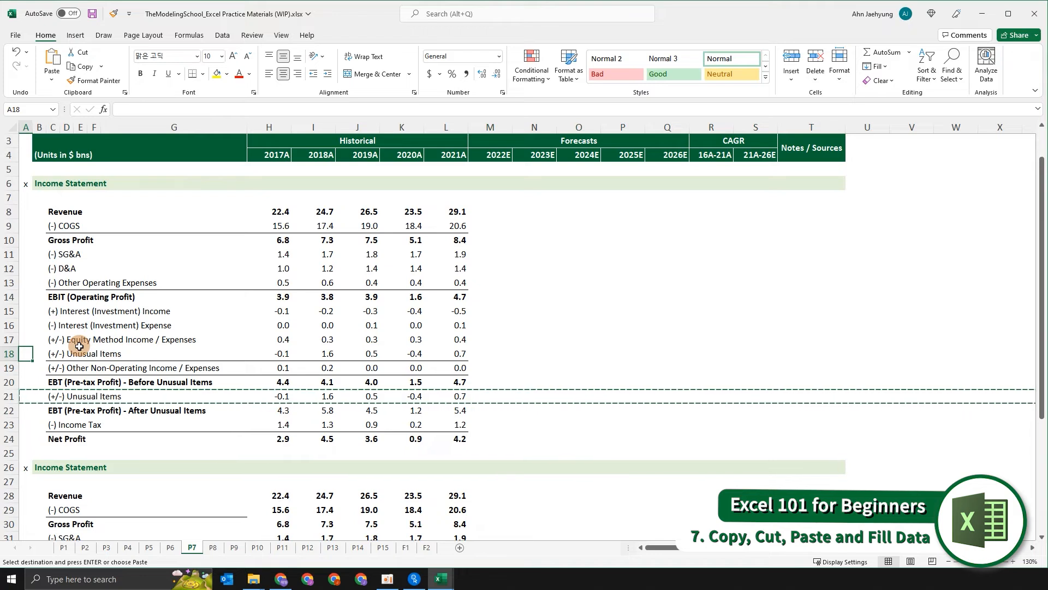
pyautogui.hotkey('ctrl', 'z')
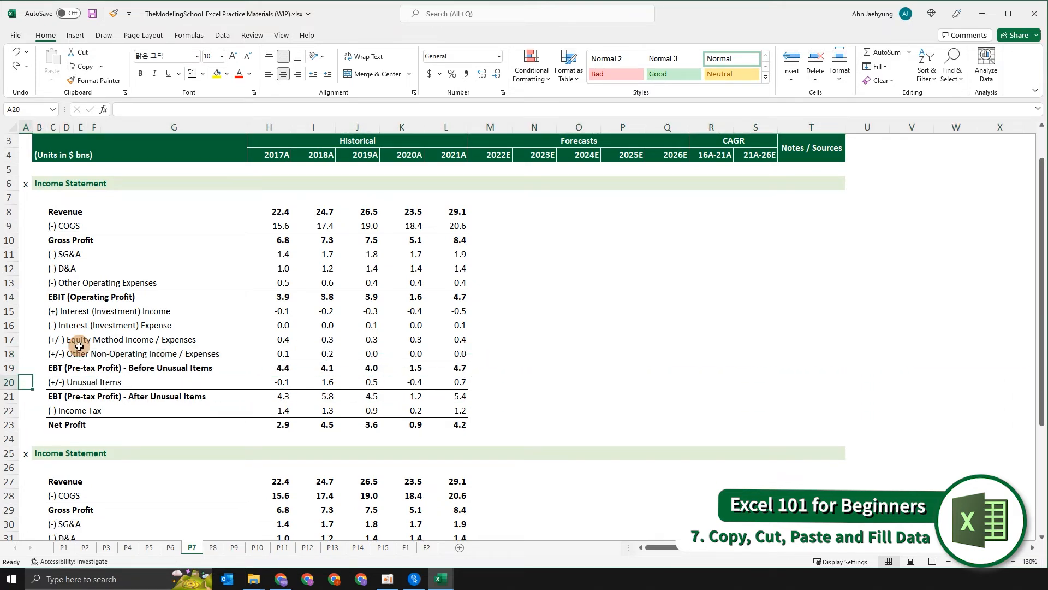
# - Move the Unusual Items row above the Equity Method Income / Expenses row by cutting and inserting it, then undo the move
pyautogui.hotkey('shift', 'space')
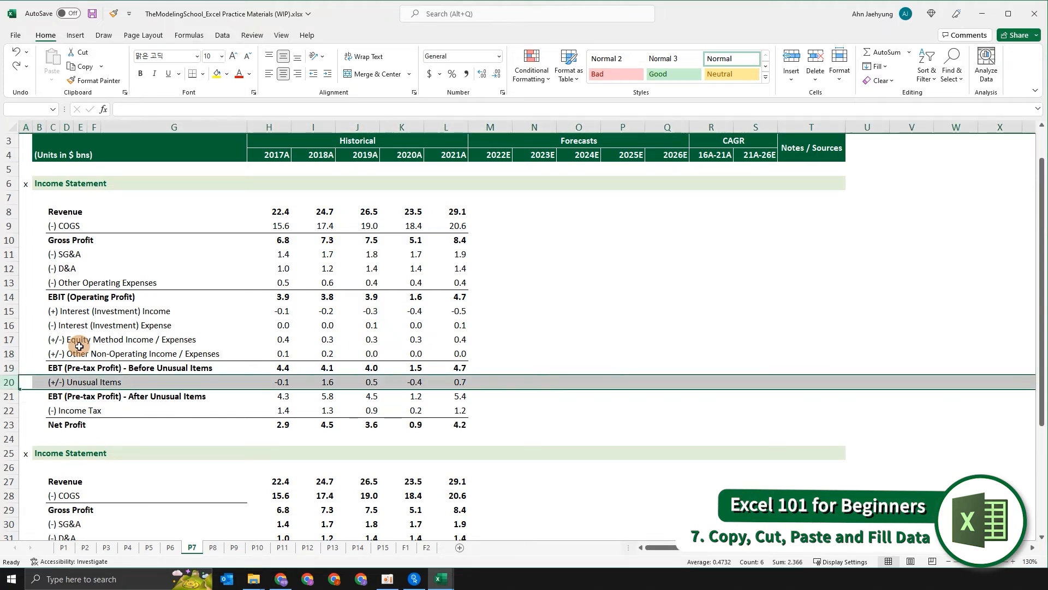
pyautogui.hotkey('ctrl', 'x')
pyautogui.press('Up')
pyautogui.press('Up')
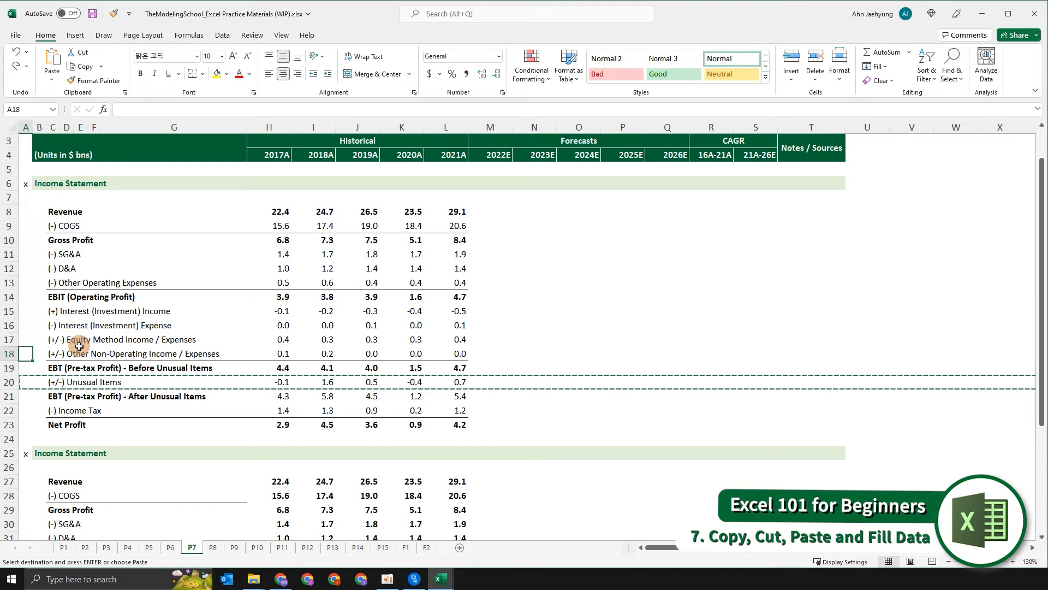
pyautogui.press('Up')
pyautogui.hotkey('ctrl', 'shift', '+')
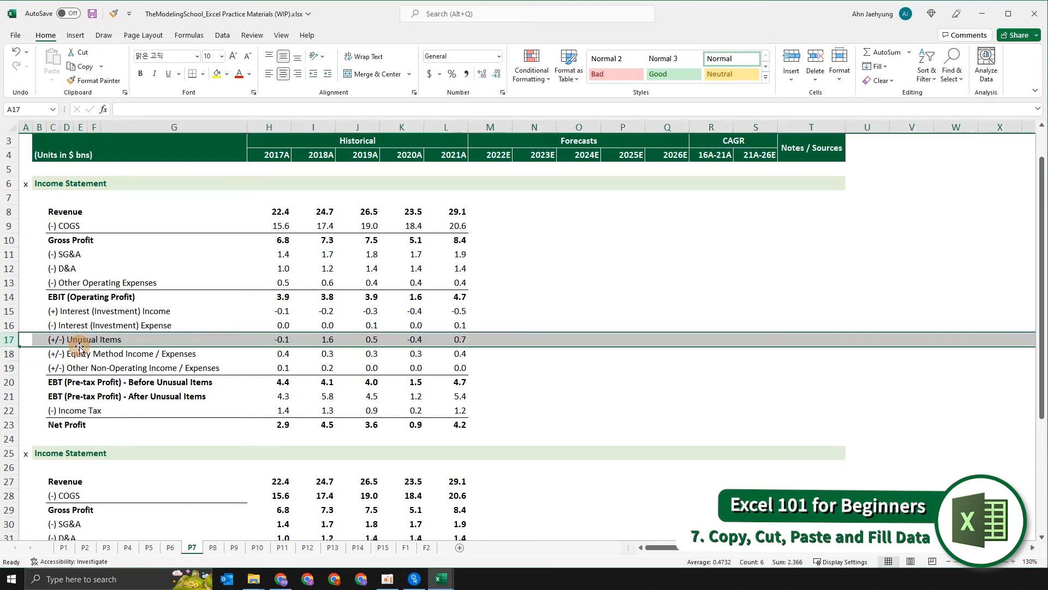
pyautogui.press('Down')
pyautogui.press('Down')
pyautogui.press('Down')
pyautogui.press('Down')
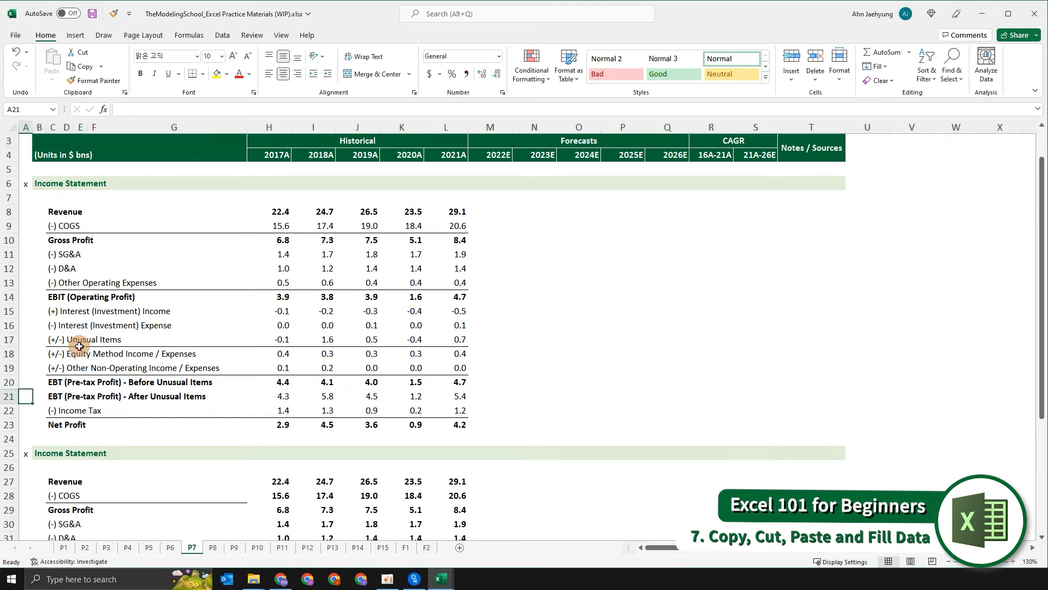
pyautogui.hotkey('shift', 'space')
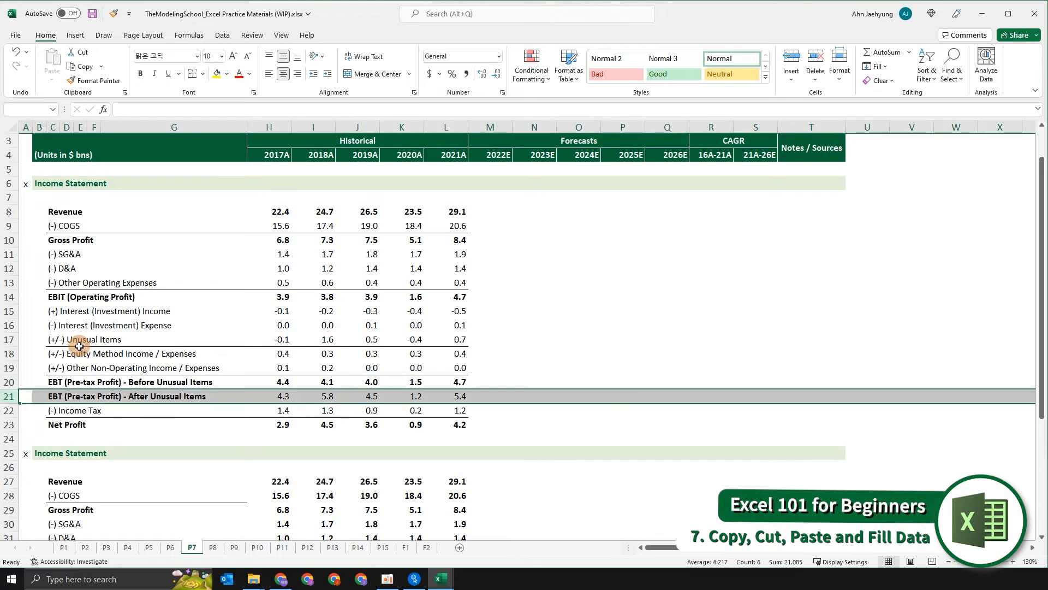
pyautogui.press('Up')
pyautogui.press('Up')
pyautogui.press('Up')
pyautogui.press('Up')
pyautogui.hotkey('ctrl', 'z')
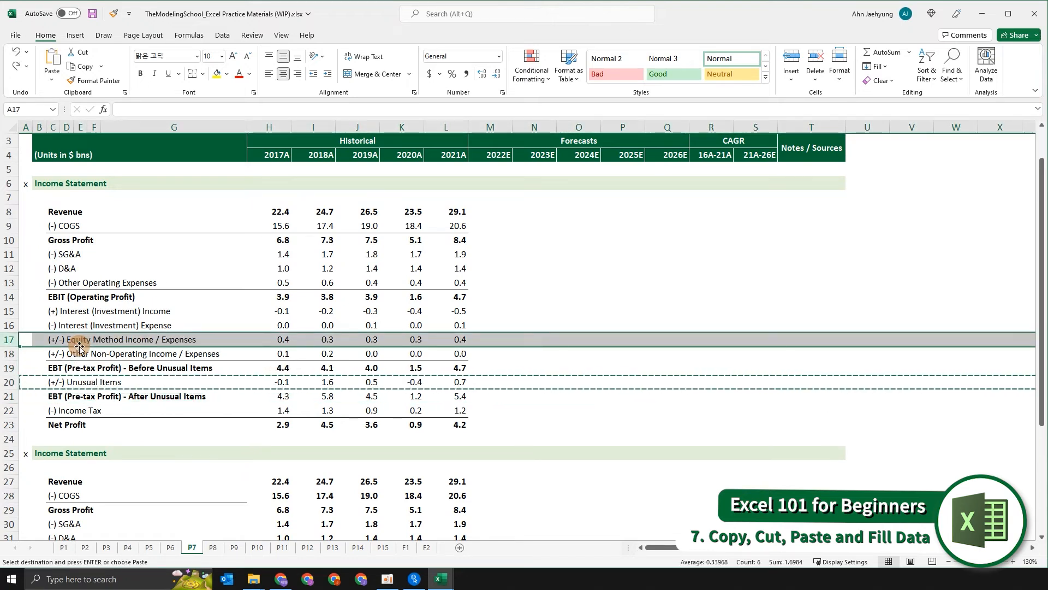
pyautogui.press('Escape')
# - Paste a copy of the Unusual Items row over the Interest (Investment) Expense row and undo the paste
pyautogui.press('Down')
pyautogui.press('Down')
pyautogui.press('Down')
pyautogui.press('Down')
pyautogui.press('Up')
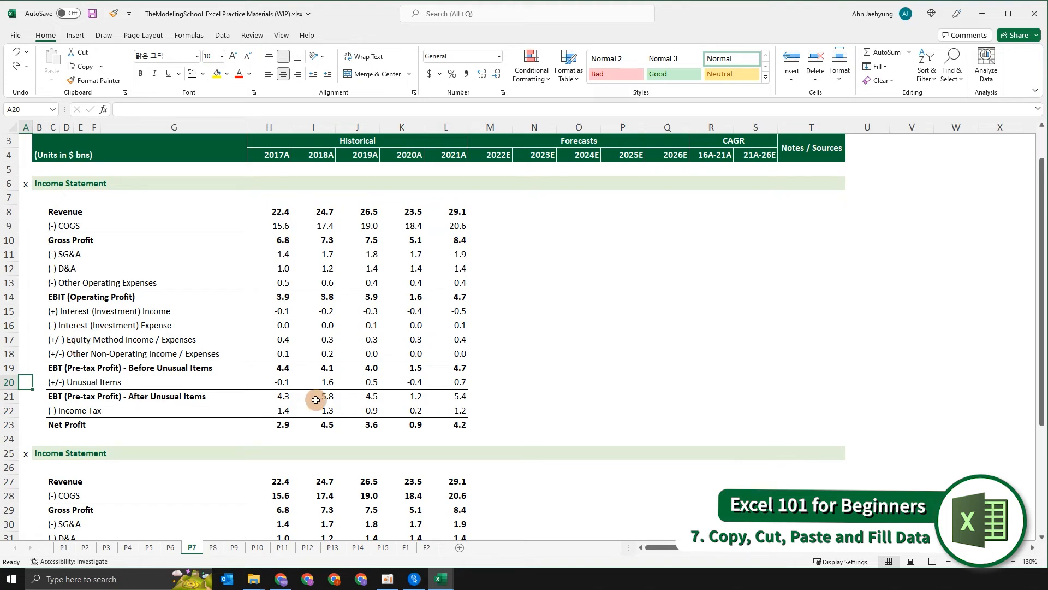
pyautogui.hotkey('shift', 'space')
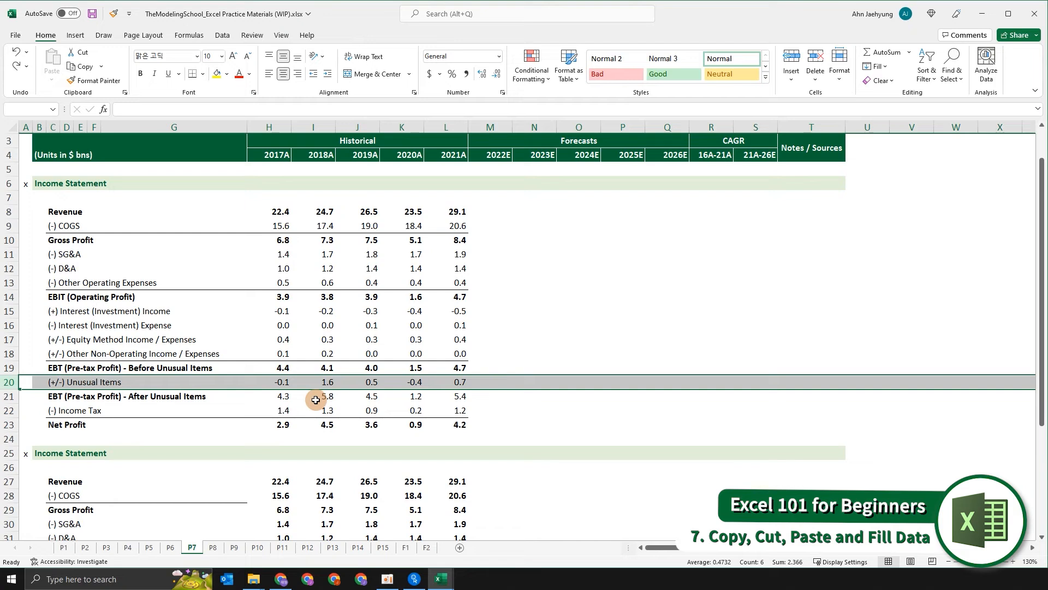
pyautogui.hotkey('ctrl', 'c')
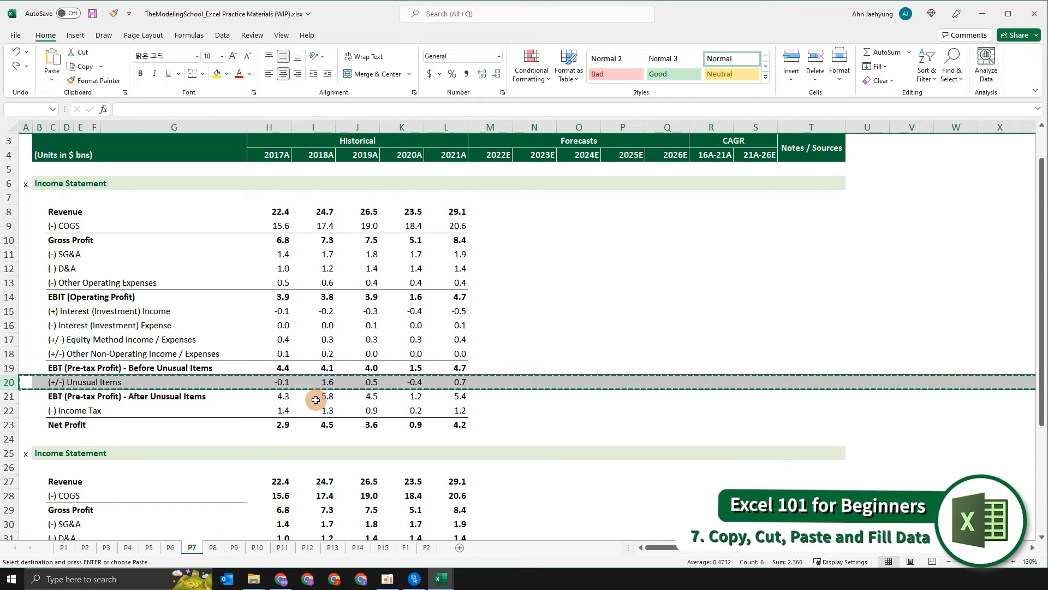
pyautogui.press('Up')
pyautogui.press('Up')
pyautogui.press('Up')
pyautogui.press('Up')
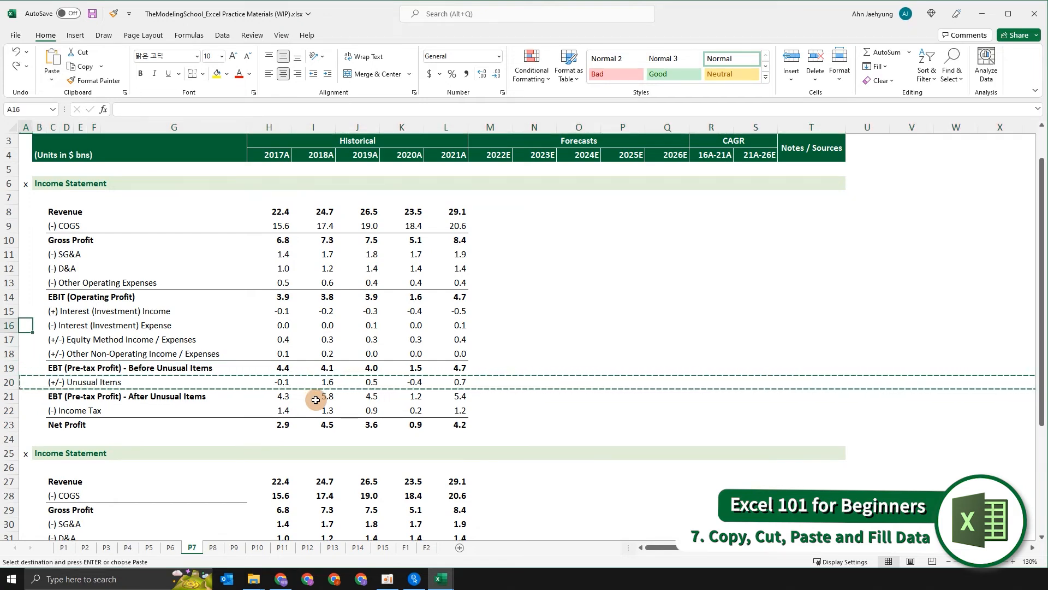
pyautogui.hotkey('ctrl', 'v')
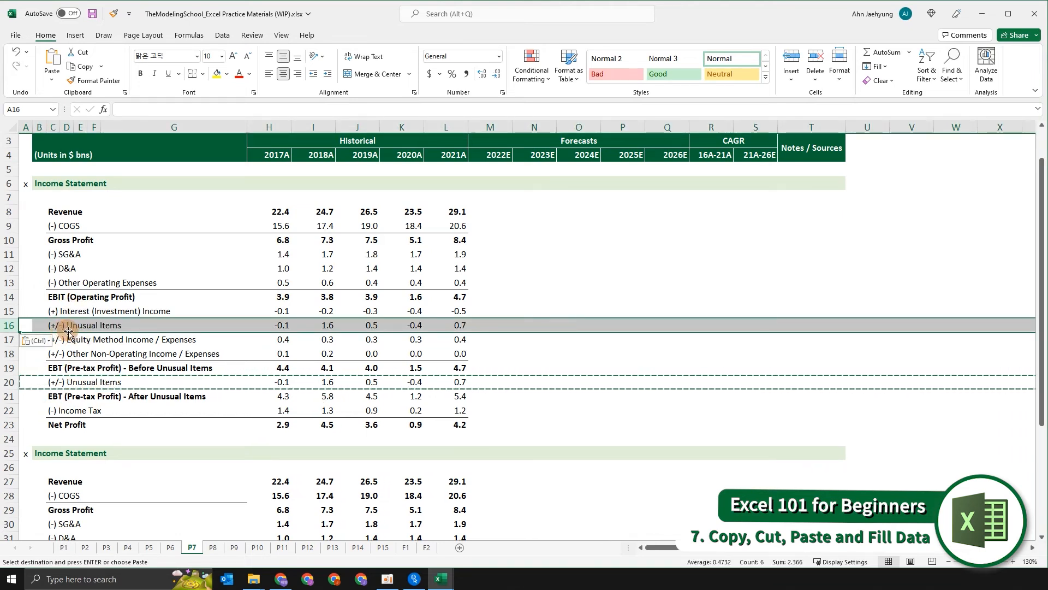
pyautogui.hotkey('ctrl', 'z')
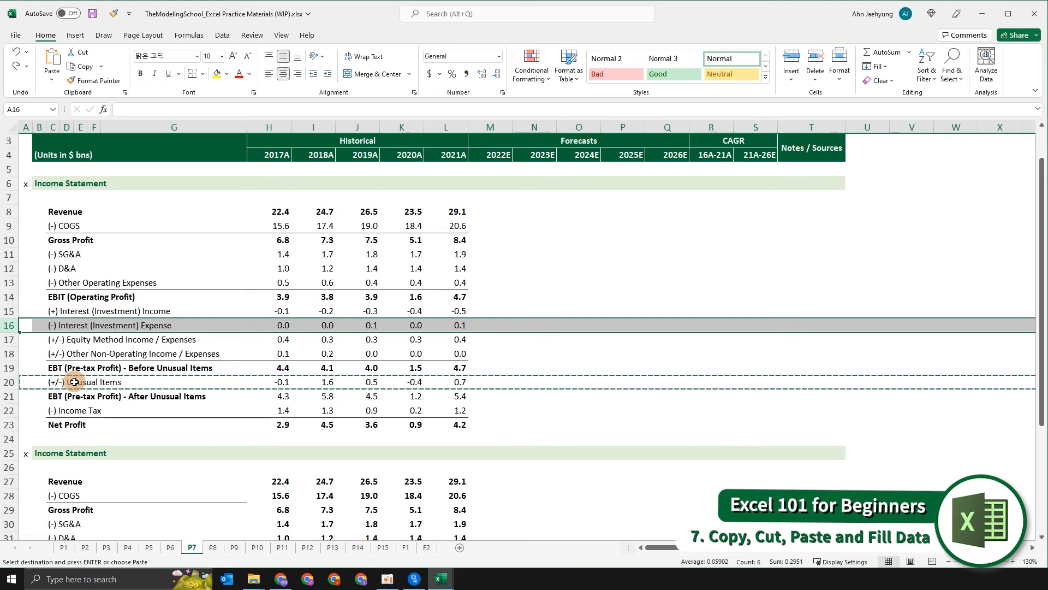
# - Paste the copied Unusual Items row over the Interest (Investment) Expense row twice more, undoing each paste
pyautogui.press('Down')
pyautogui.press('Down')
pyautogui.press('Down')
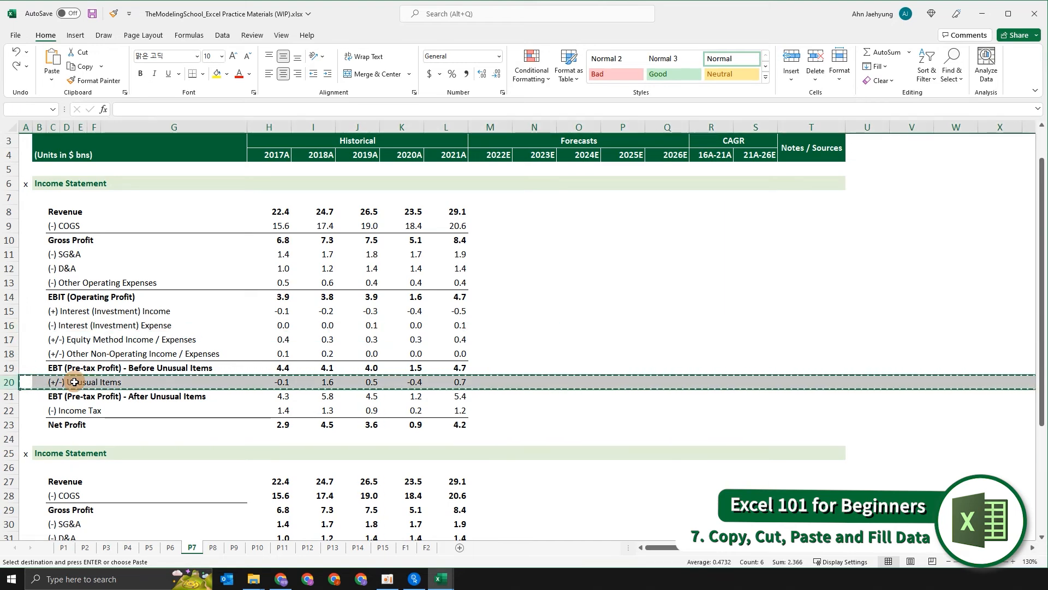
pyautogui.press('Up')
pyautogui.press('Up')
pyautogui.press('Up')
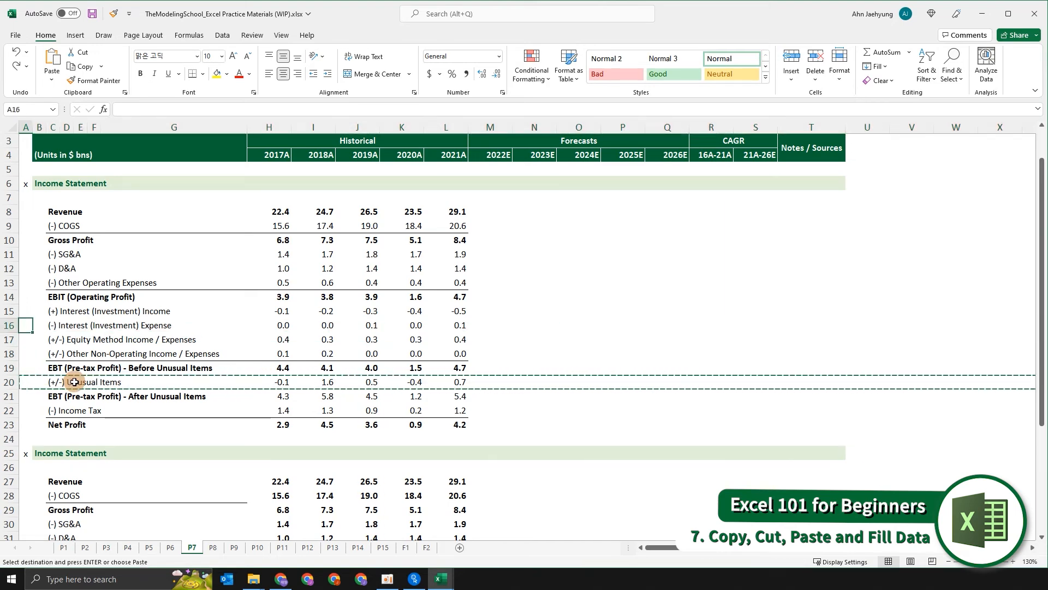
pyautogui.hotkey('ctrl', 'v')
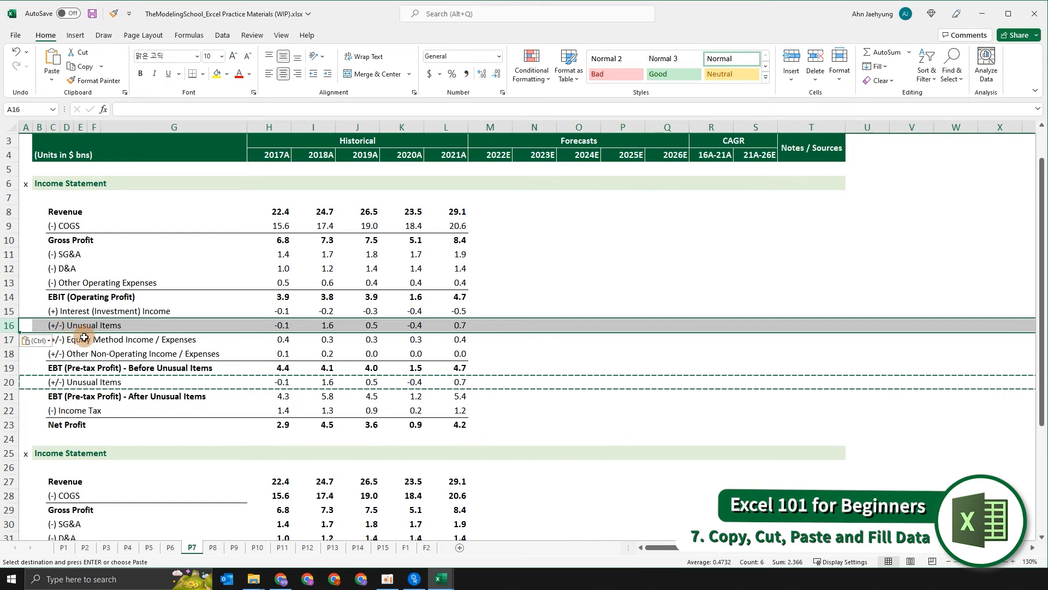
pyautogui.hotkey('ctrl', 'z')
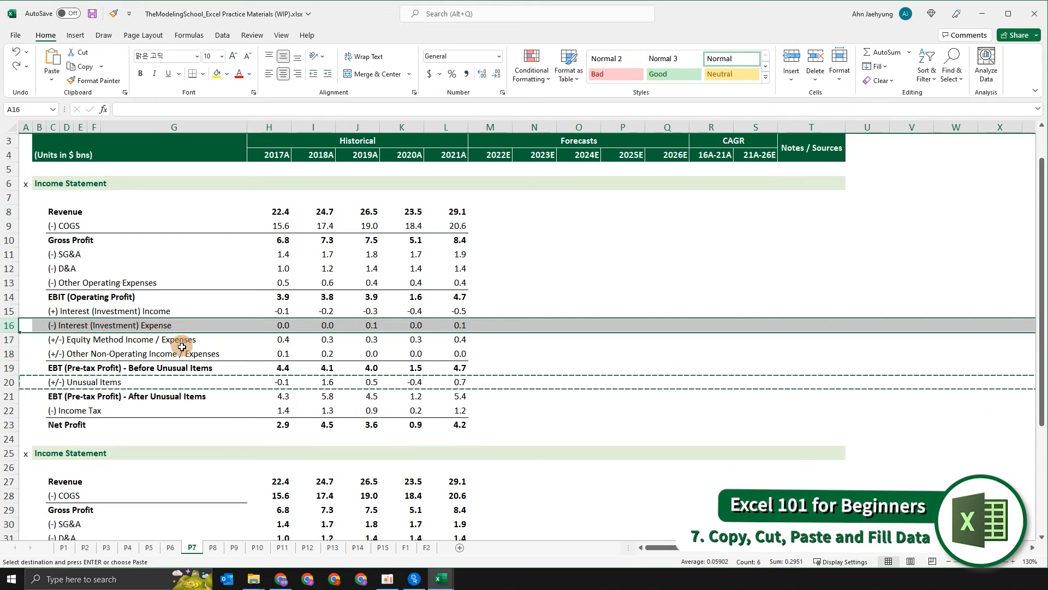
pyautogui.hotkey('ctrl', 'v')
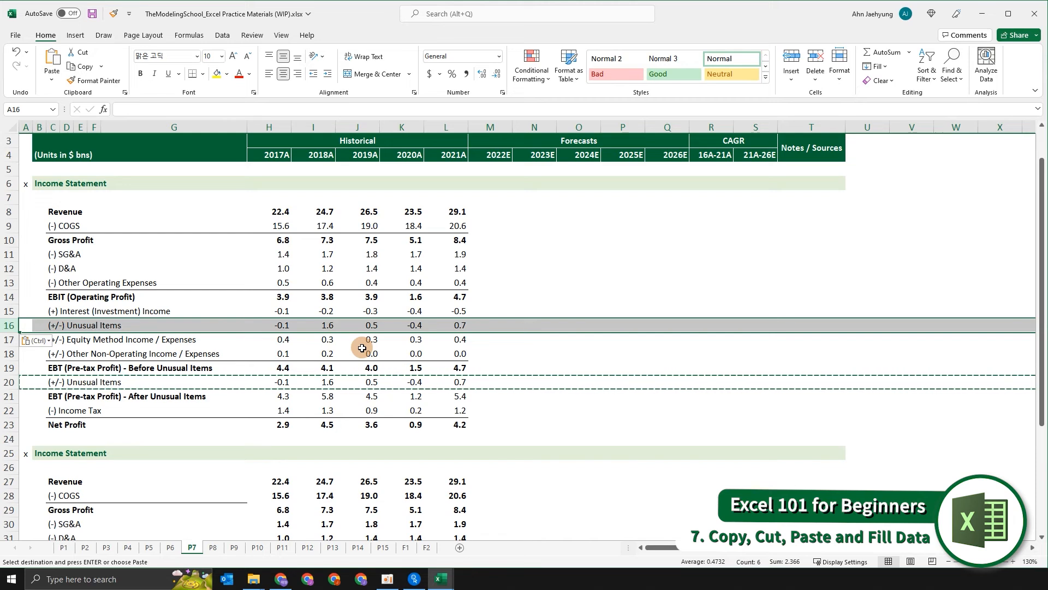
pyautogui.hotkey('ctrl', 'z')
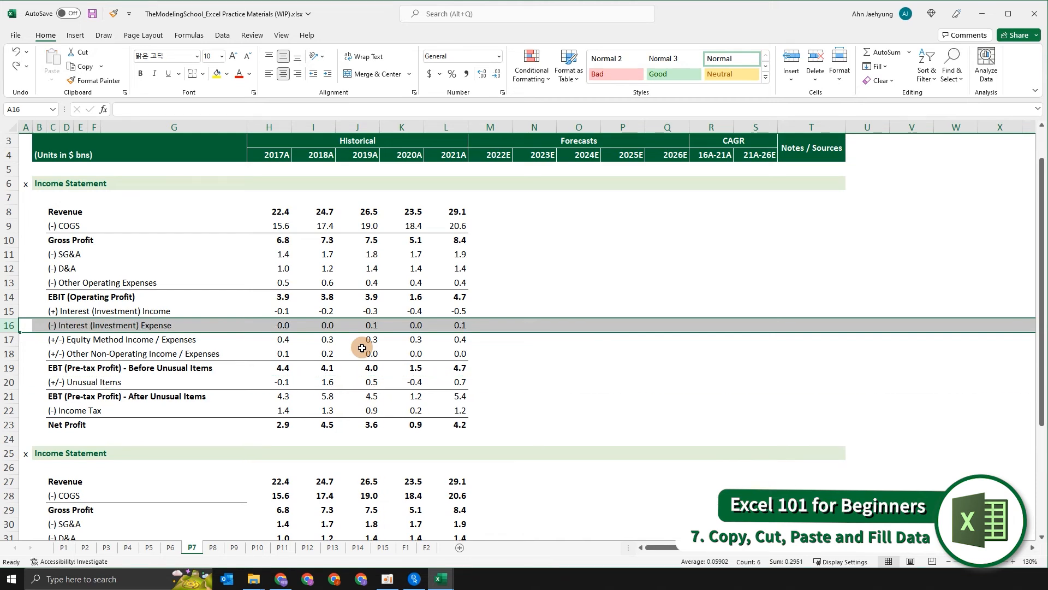
# - Insert a copied Unusual Items row above the Interest (Investment) Expense row, then delete the inserted row
pyautogui.press('Down')
pyautogui.press('Down')
pyautogui.press('Down')
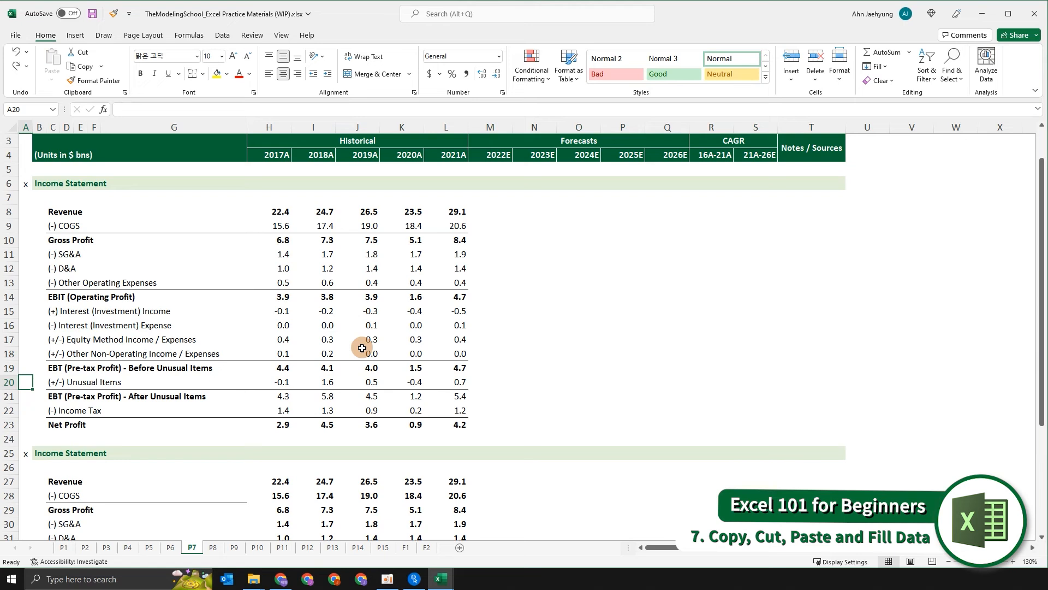
pyautogui.hotkey('shift', 'space')
pyautogui.hotkey('ctrl', 'c')
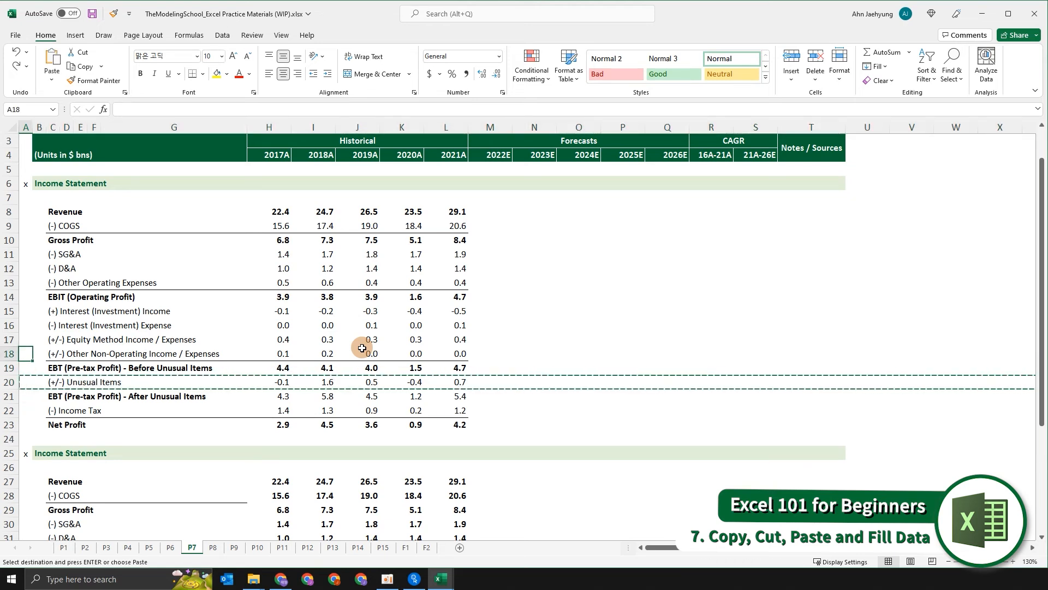
pyautogui.press('Up')
pyautogui.press('Up')
pyautogui.press('Up')
pyautogui.press('Up')
pyautogui.hotkey('shift', 'space')
pyautogui.hotkey('ctrl', 'shift', '+')
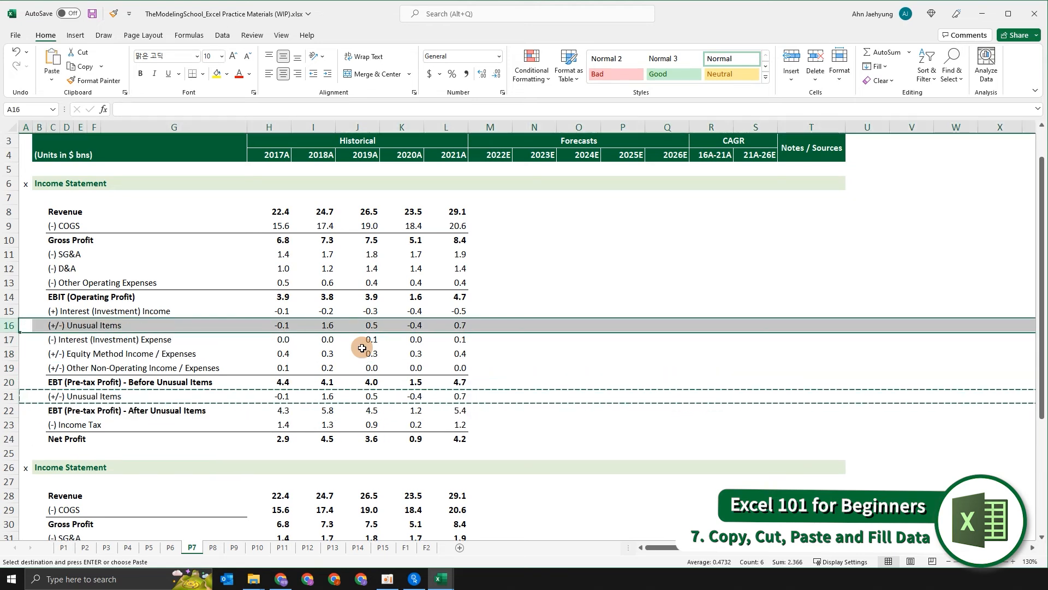
pyautogui.press('Escape')
pyautogui.hotkey('ctrl', '-')
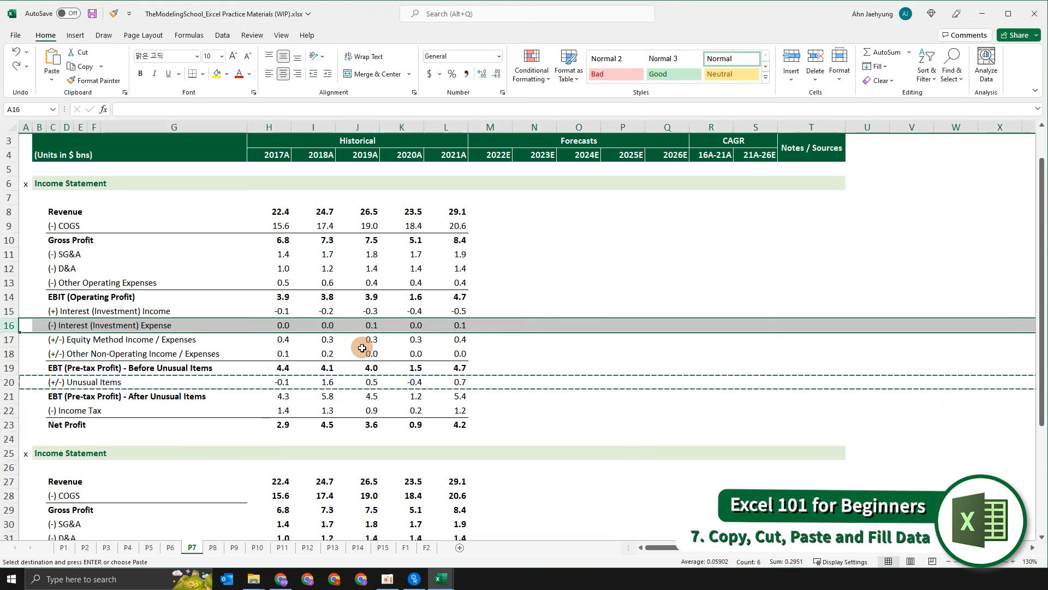
# - Copy the entire 2020A column of the income statement
pyautogui.press('Right')
pyautogui.press('Right')
pyautogui.press('Right')
pyautogui.press('Right')
pyautogui.hotkey('ctrl', 'Right')
pyautogui.hotkey('ctrl', 'Up')
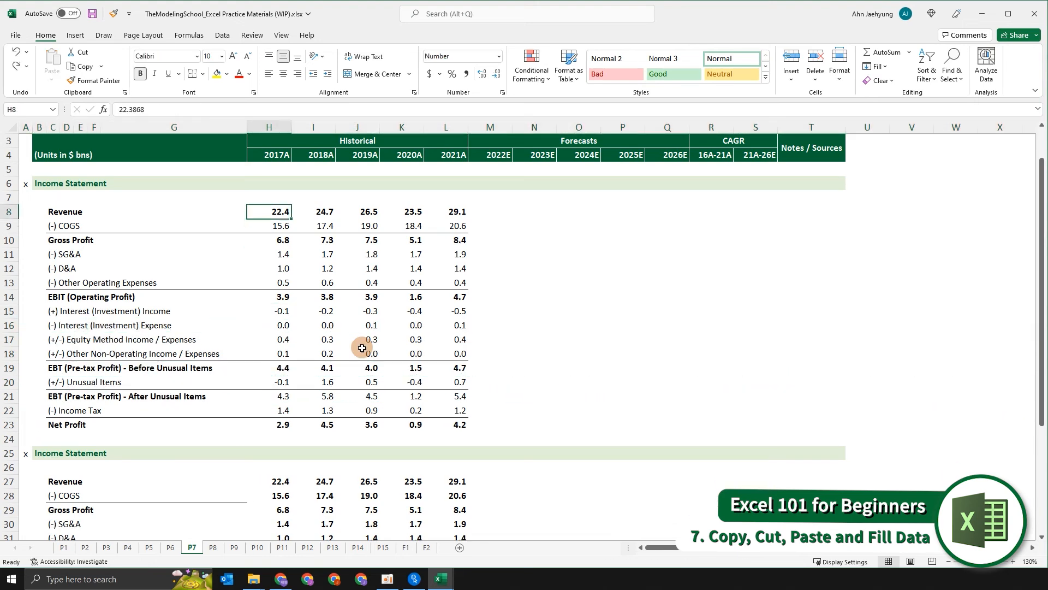
pyautogui.hotkey('ctrl', 'Up')
pyautogui.hotkey('ctrl', 'Up')
pyautogui.hotkey('ctrl', 'Up')
pyautogui.press('Right')
pyautogui.press('Right')
pyautogui.press('Right')
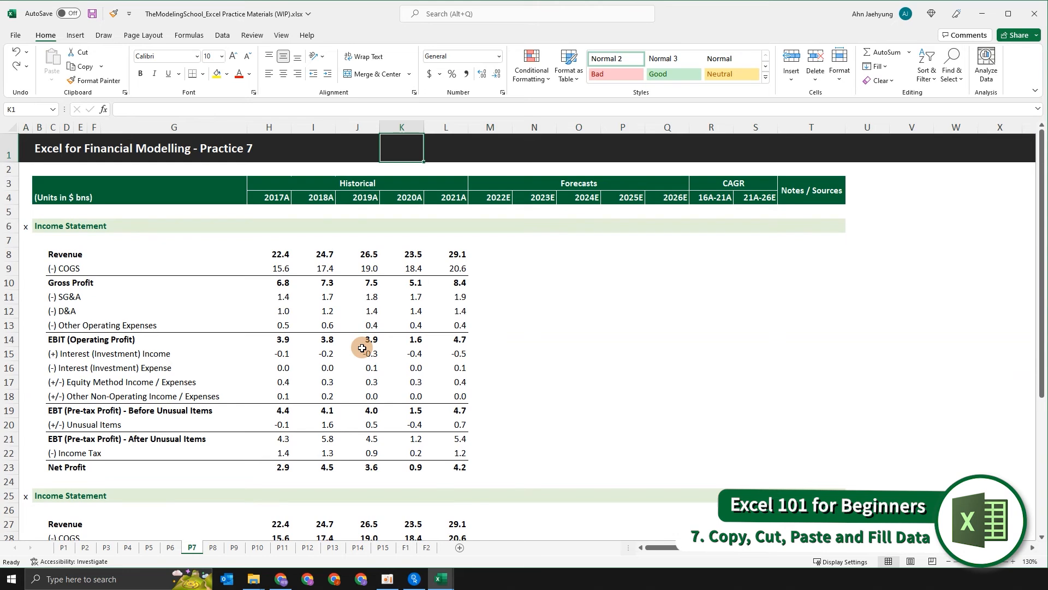
pyautogui.hotkey('ctrl', 'space')
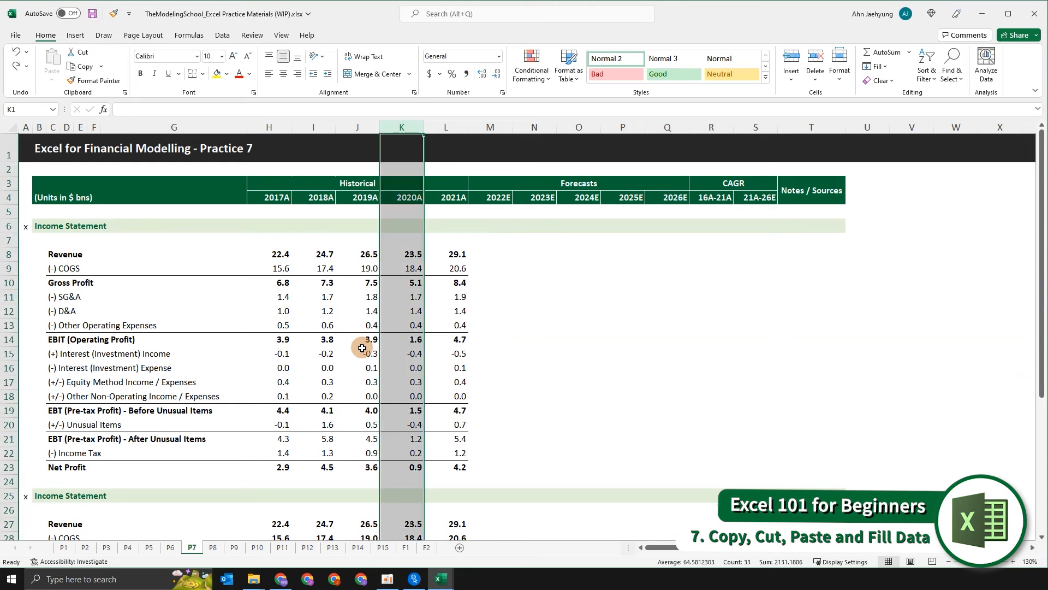
pyautogui.hotkey('ctrl', 'c')
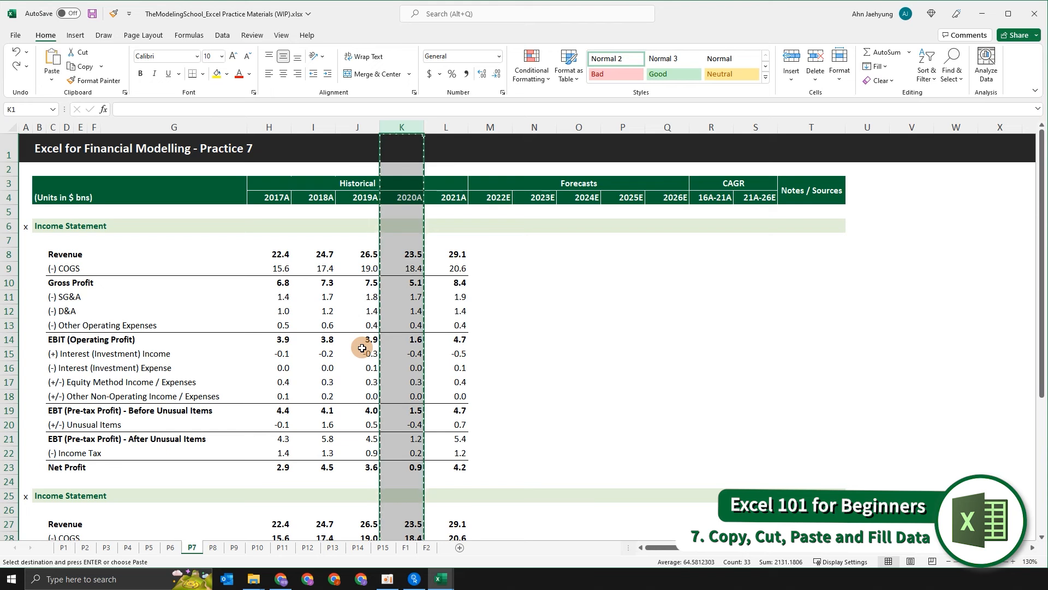
# - Insert the copied 2020A column before the 2025E column, then undo the insertion
pyautogui.press('Right')
pyautogui.press('Right')
pyautogui.press('Right')
pyautogui.press('Right')
pyautogui.press('Right')
pyautogui.press('Right')
pyautogui.press('Right')
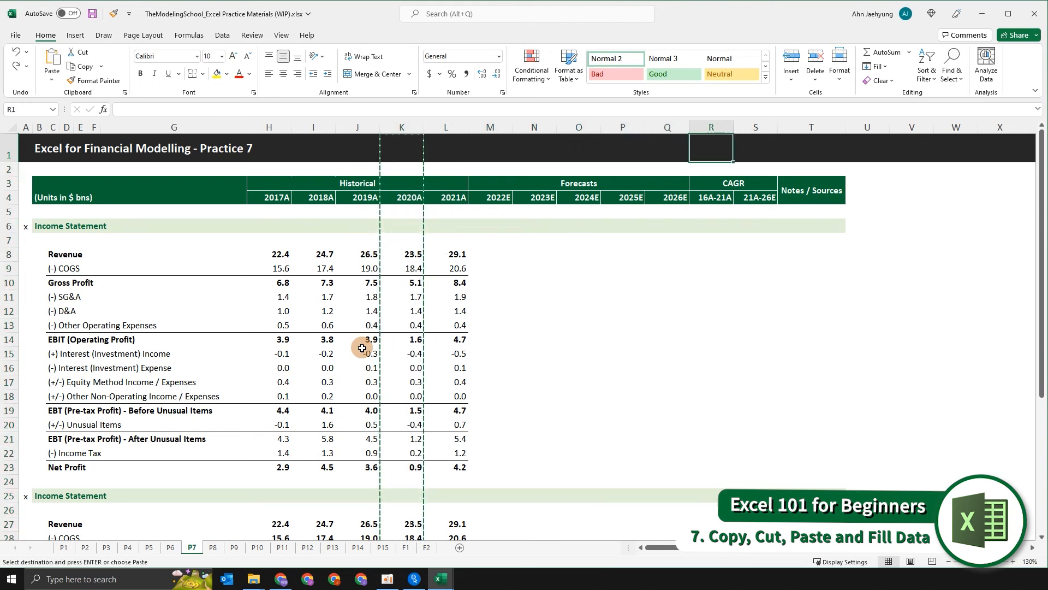
pyautogui.press('Left')
pyautogui.press('Left')
pyautogui.hotkey('ctrl', 'space')
pyautogui.hotkey('ctrl', 'shift', '=')
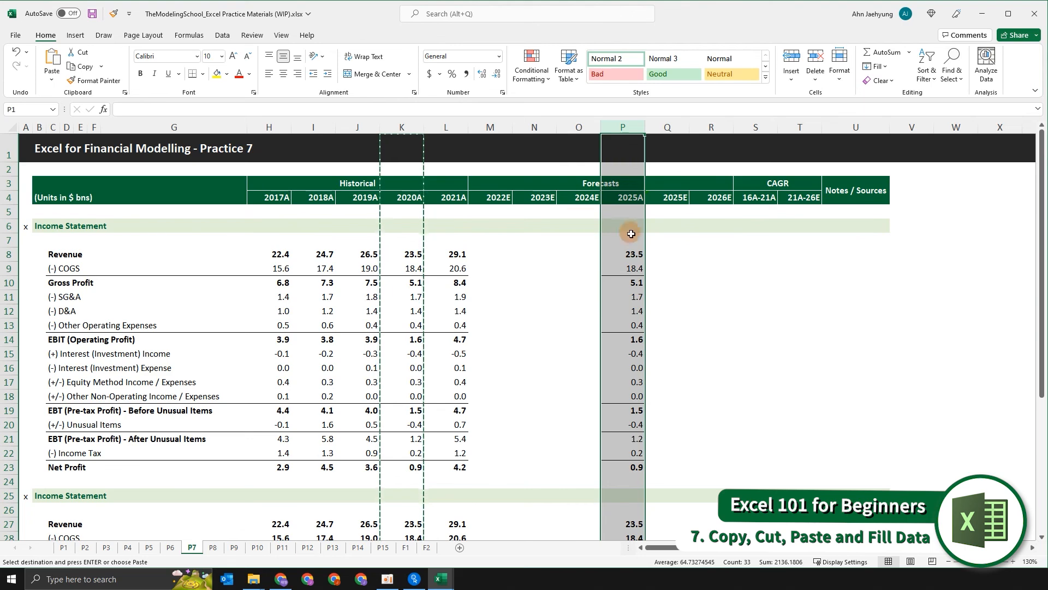
pyautogui.scroll(-6, 655, 306)
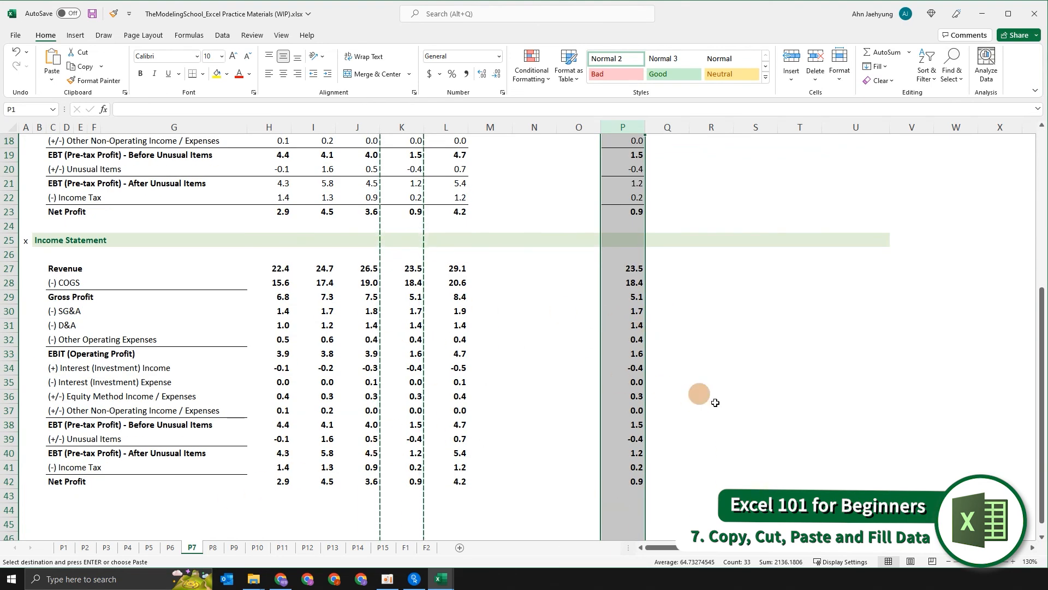
pyautogui.scroll(6, 541, 261)
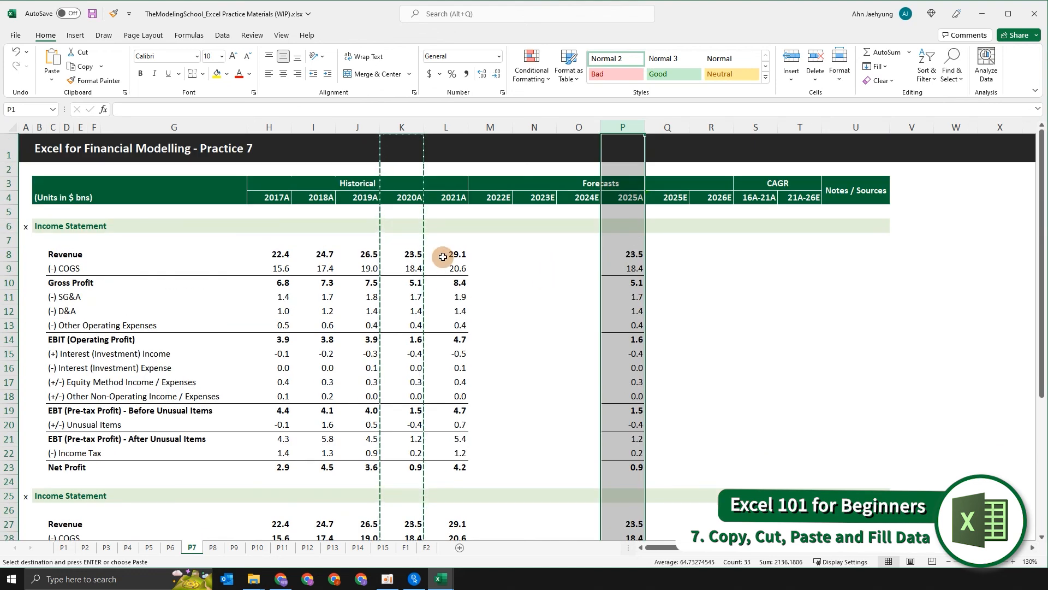
pyautogui.hotkey('ctrl', 'z')
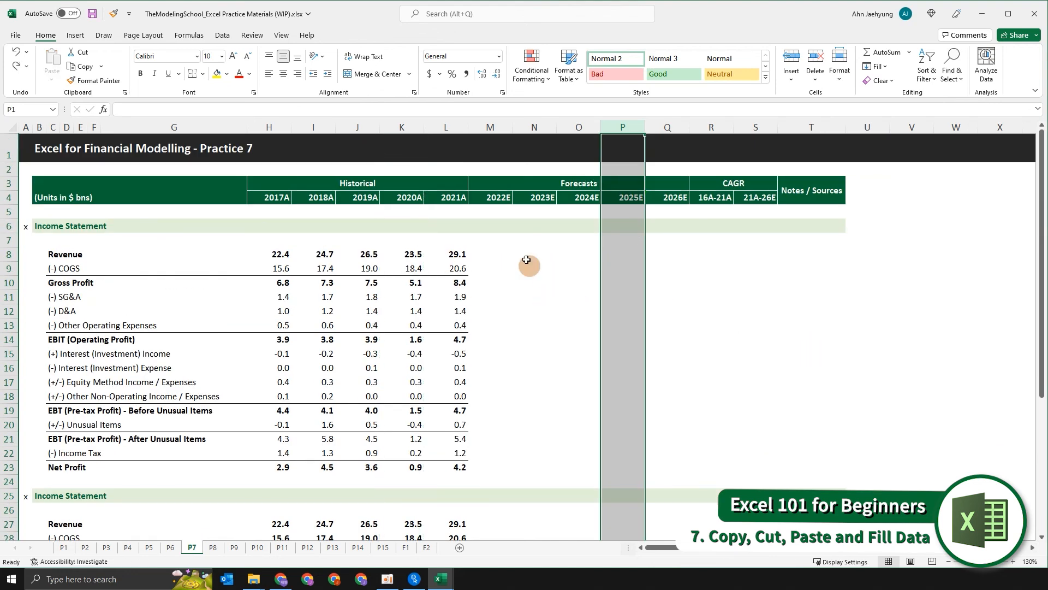
# - Return to the top of the sheet and save the workbook
pyautogui.click(491, 241)
pyautogui.hotkey('ctrl', 'Home')
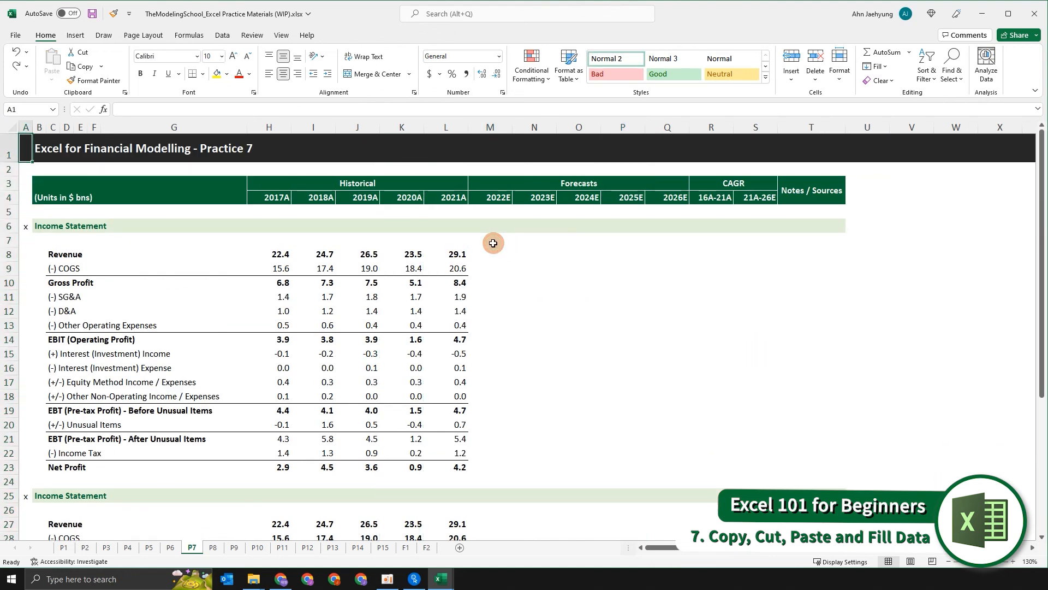
pyautogui.hotkey('ctrl', 's')
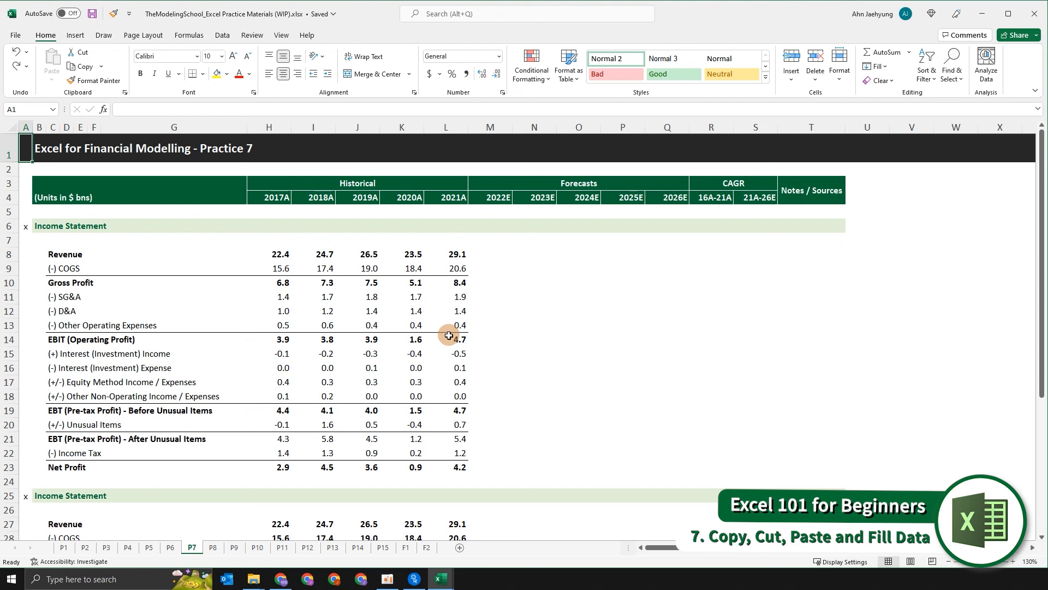